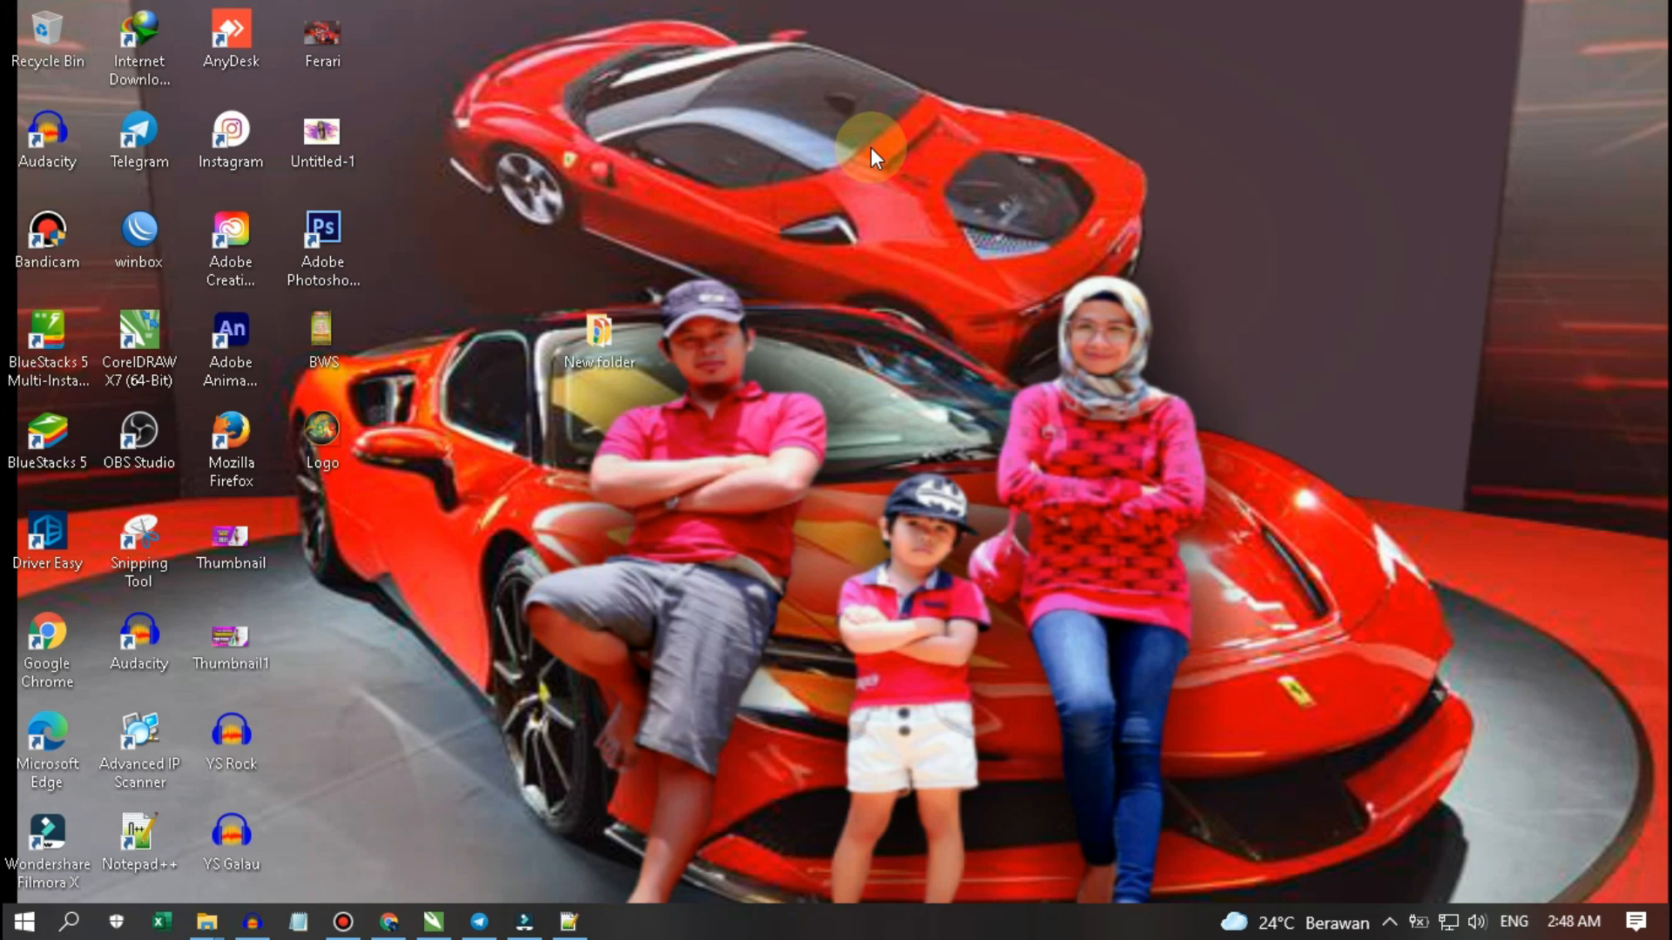
- Refresh the desktop and bring the Chrome window back up
{"action": "right_click", "coordinate": [701, 174]}
{"action": "left_click", "coordinate": [817, 256]}
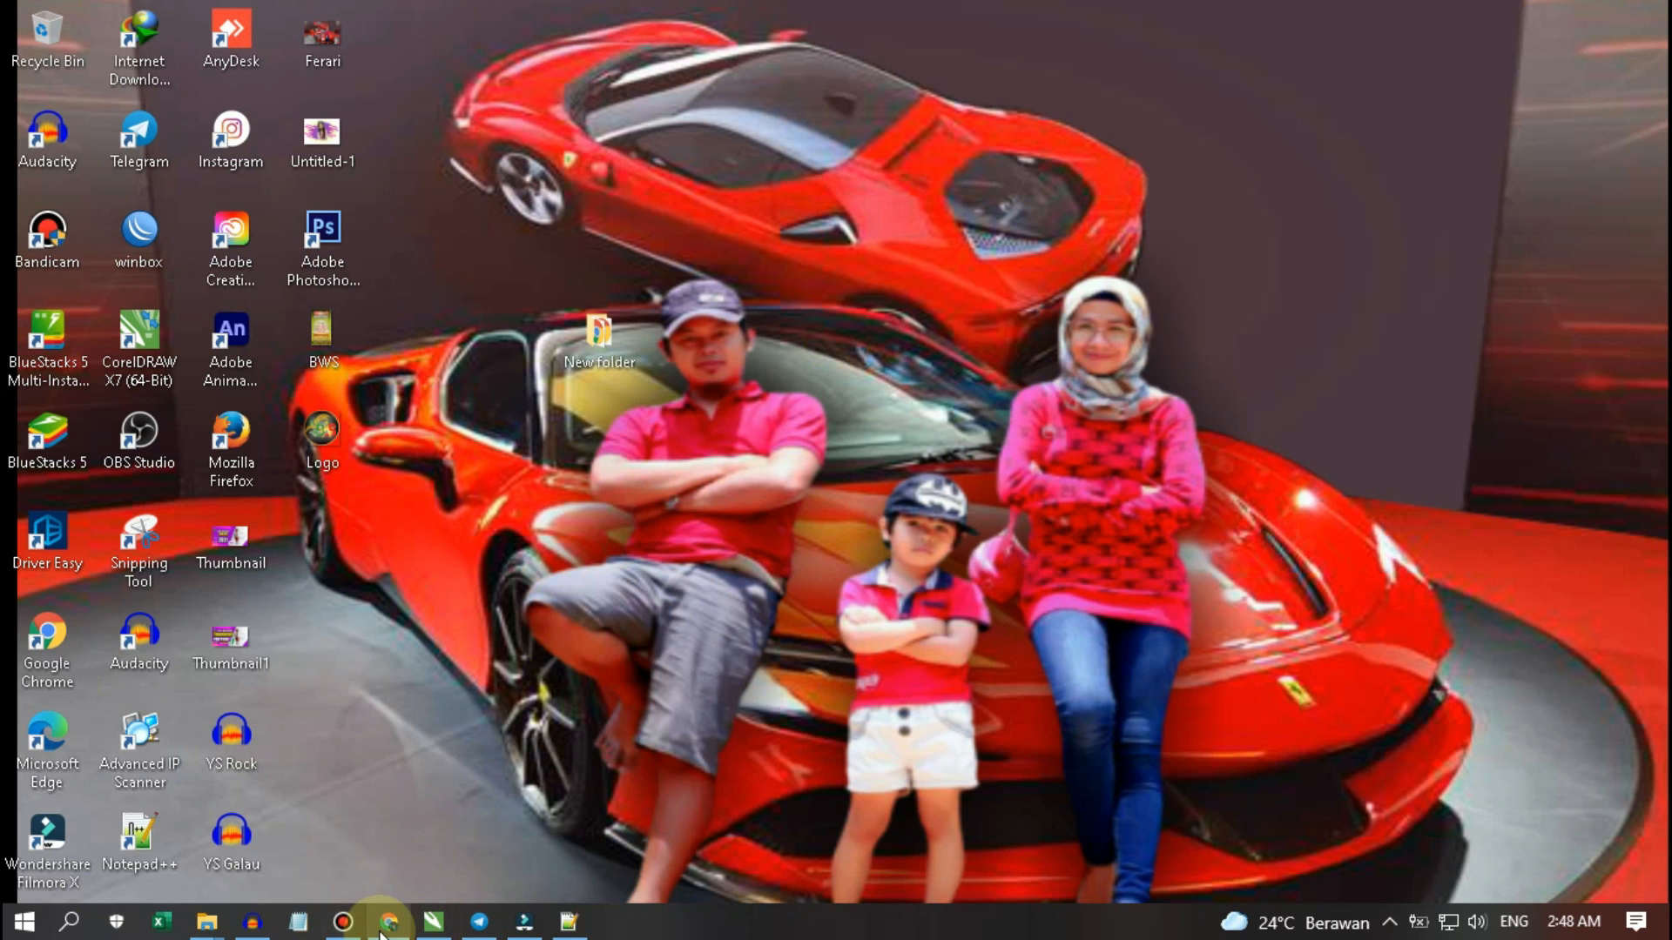
{"action": "mouse_move", "coordinate": [387, 933]}
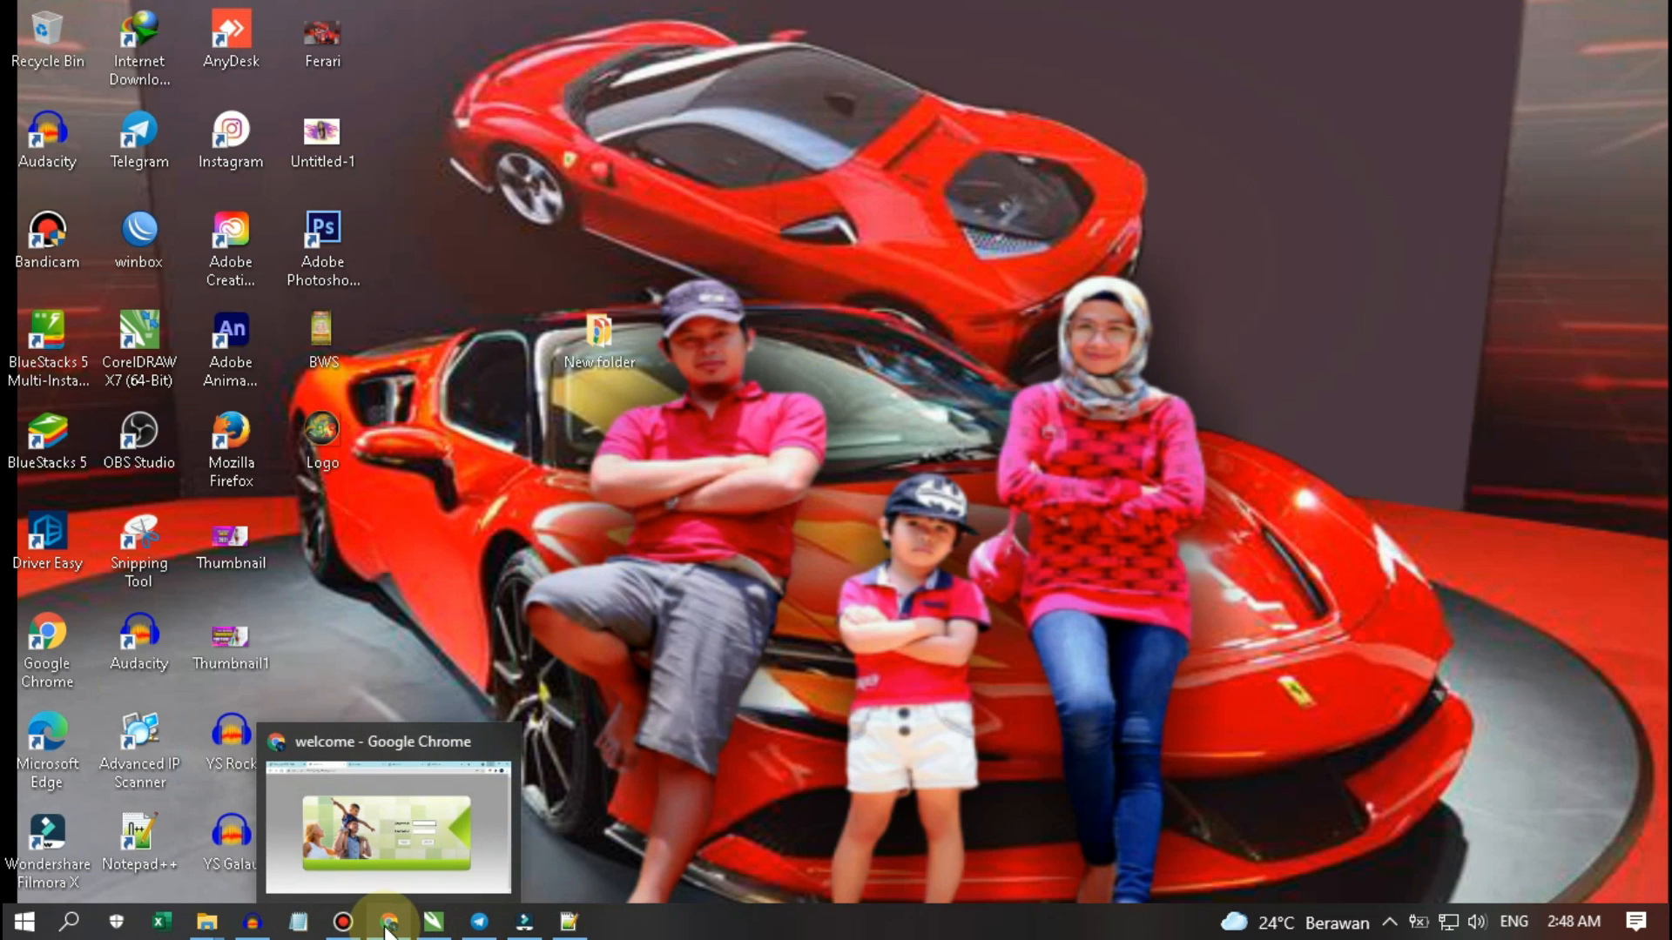
{"action": "left_click", "coordinate": [388, 929]}
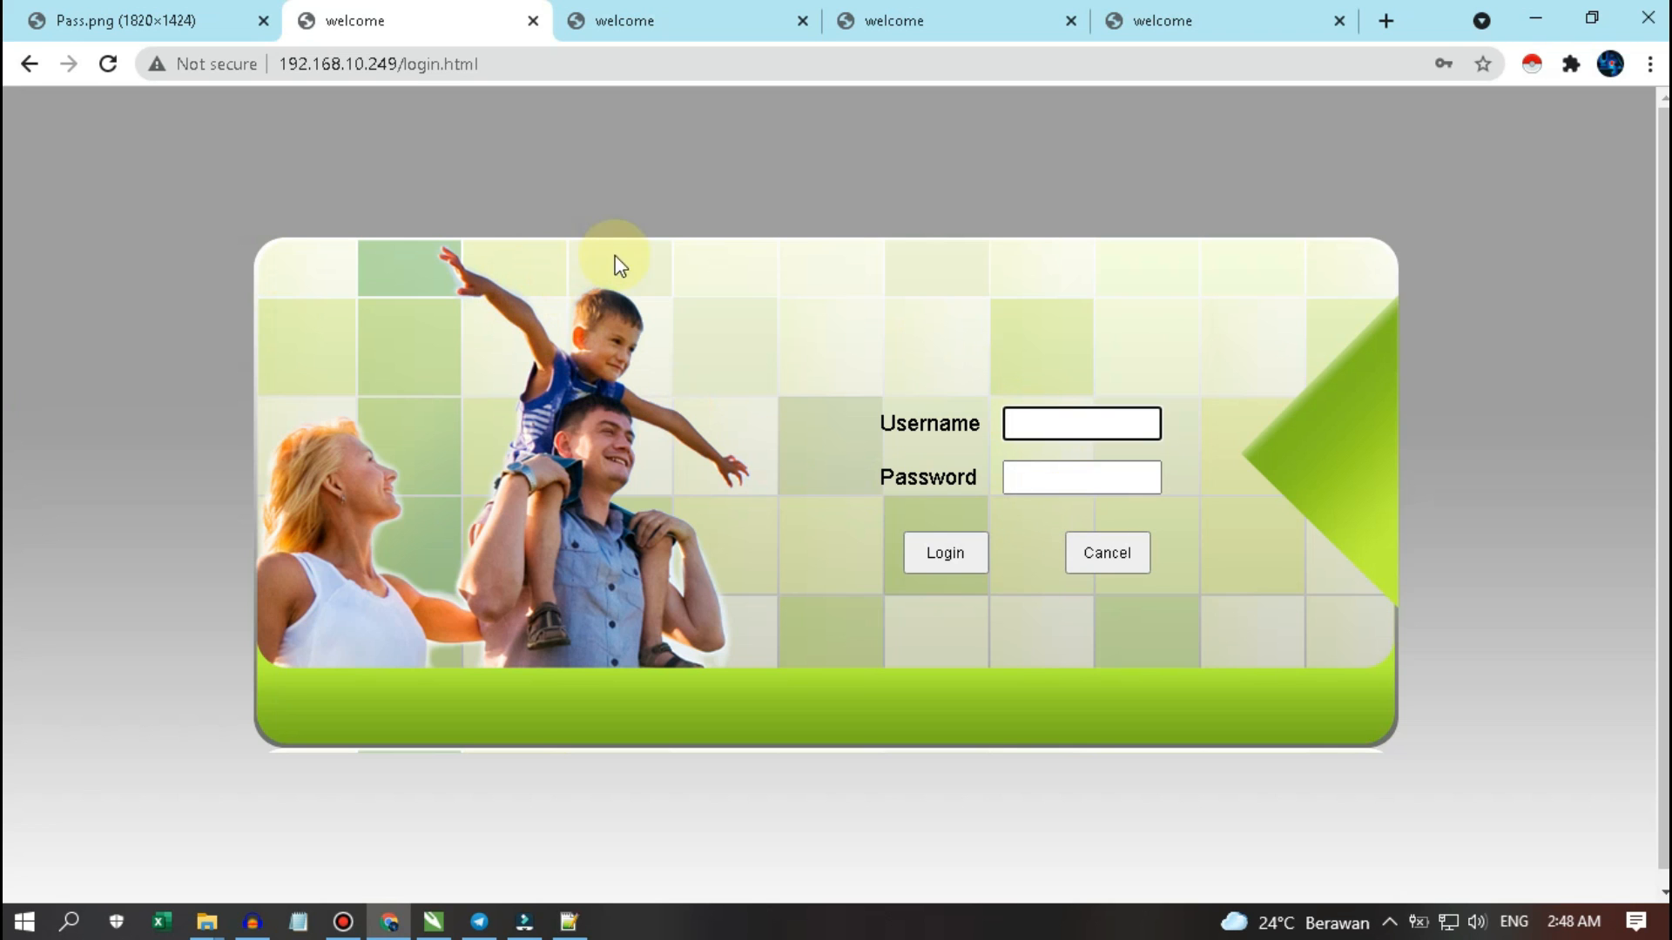
- Look over the User Account, Wlan Settings Basic and Device Information tabs, then the login and Pass.png tabs
{"action": "left_click", "coordinate": [618, 26]}
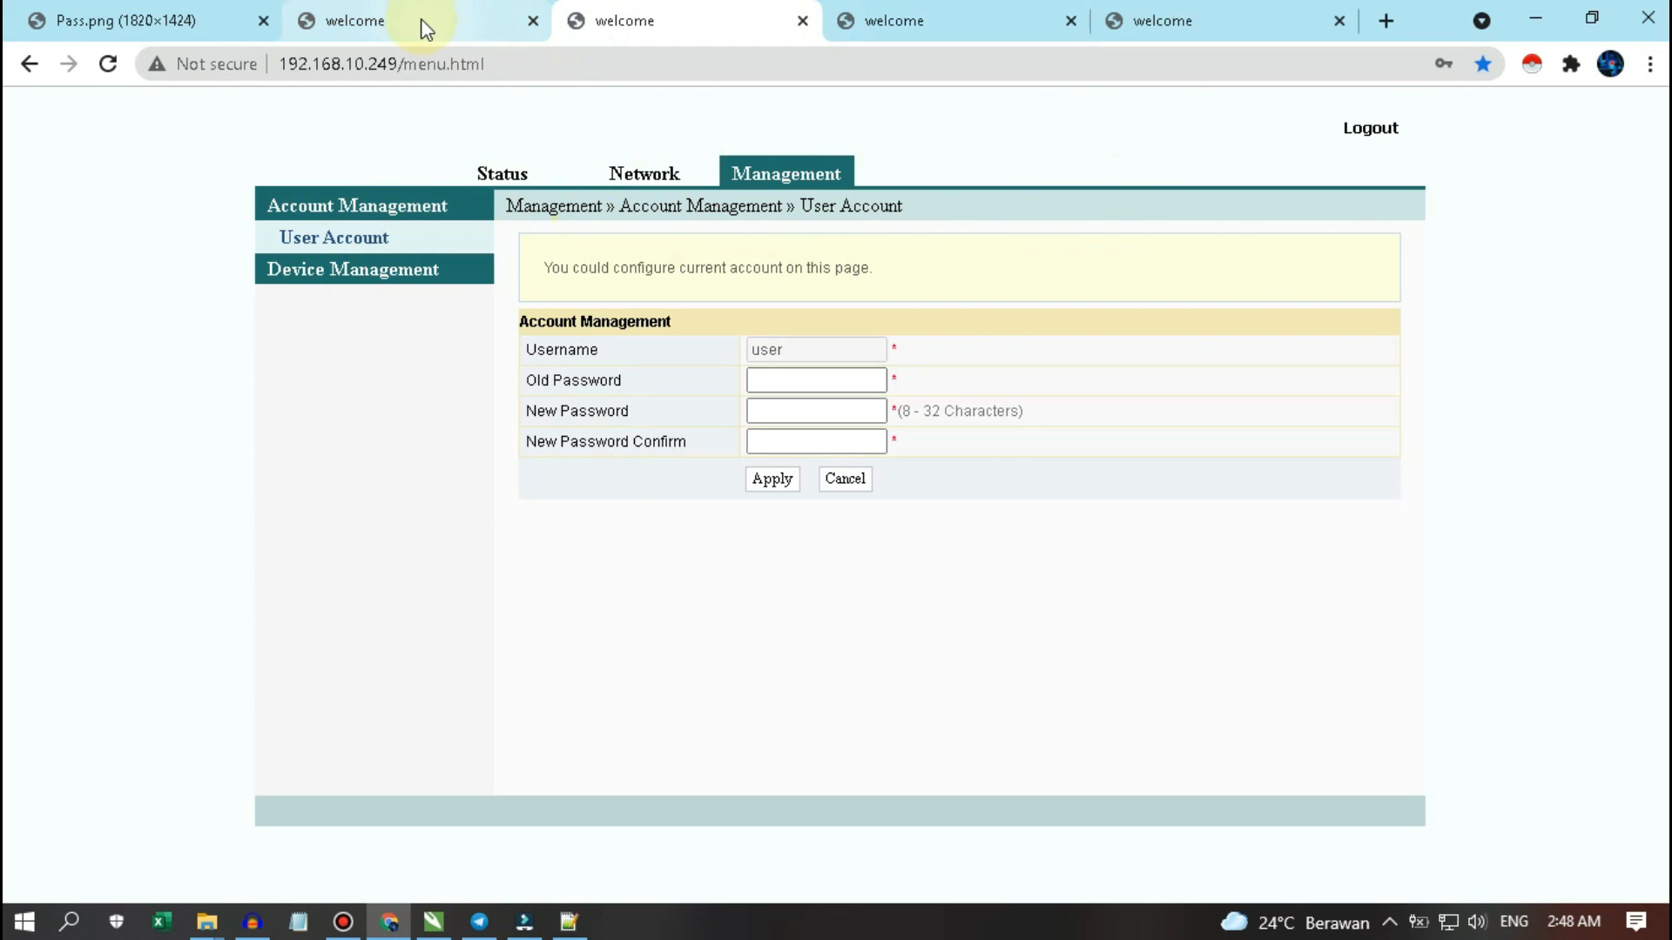
{"action": "left_click", "coordinate": [901, 26]}
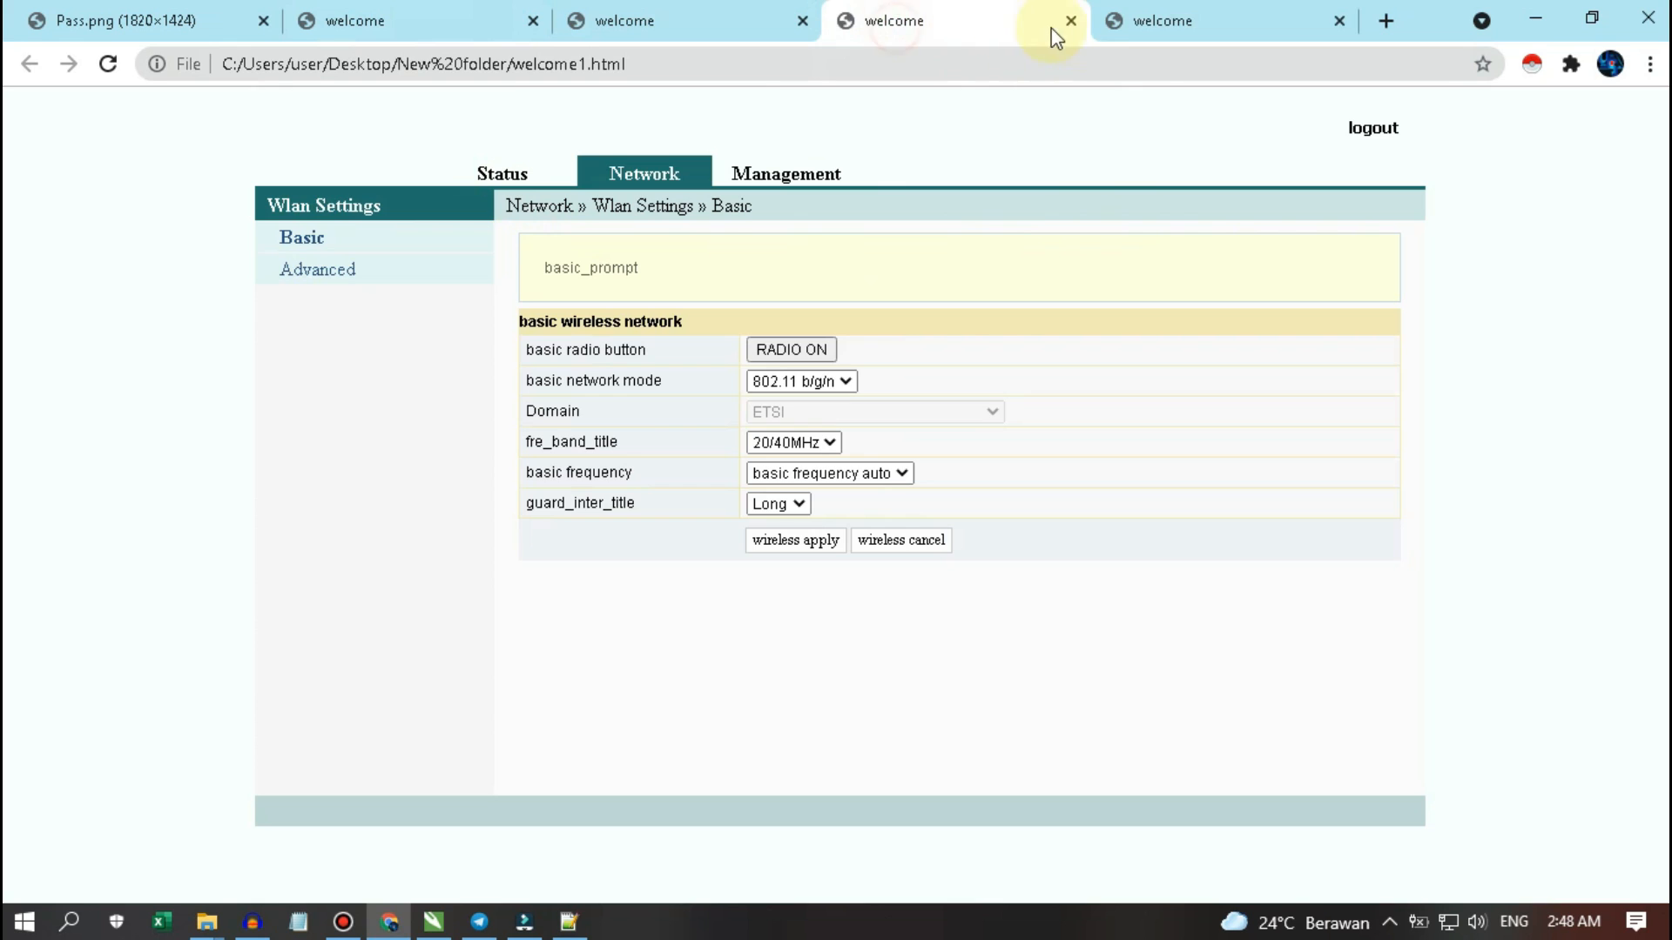
{"action": "left_click", "coordinate": [1189, 28]}
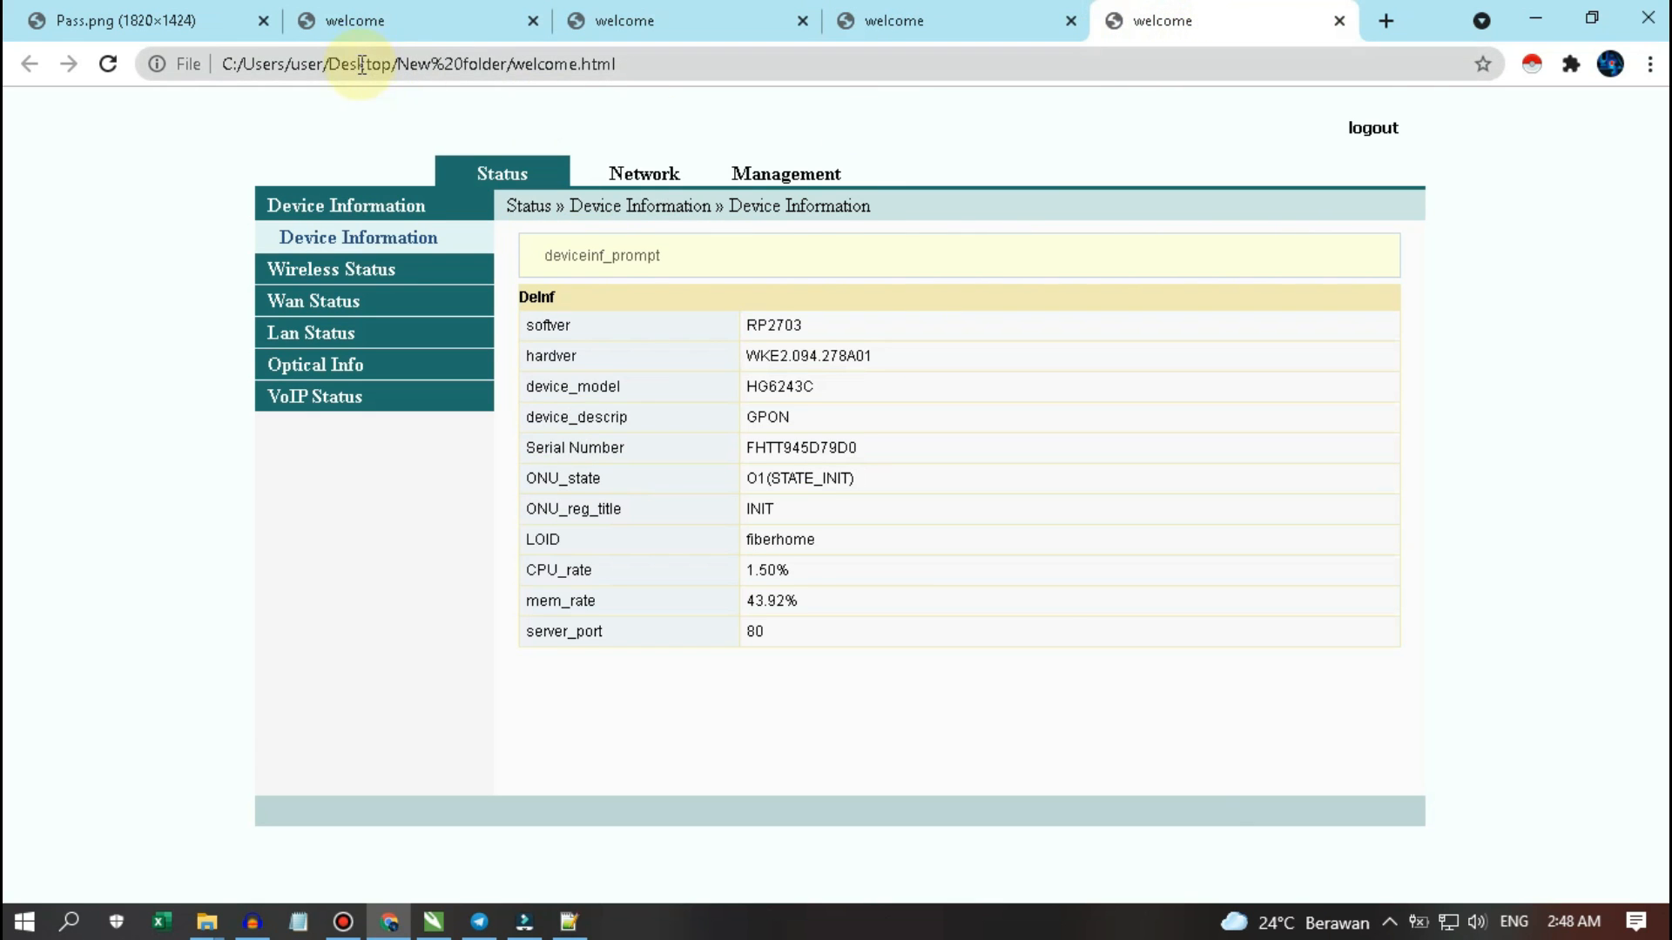
{"action": "left_click", "coordinate": [384, 22]}
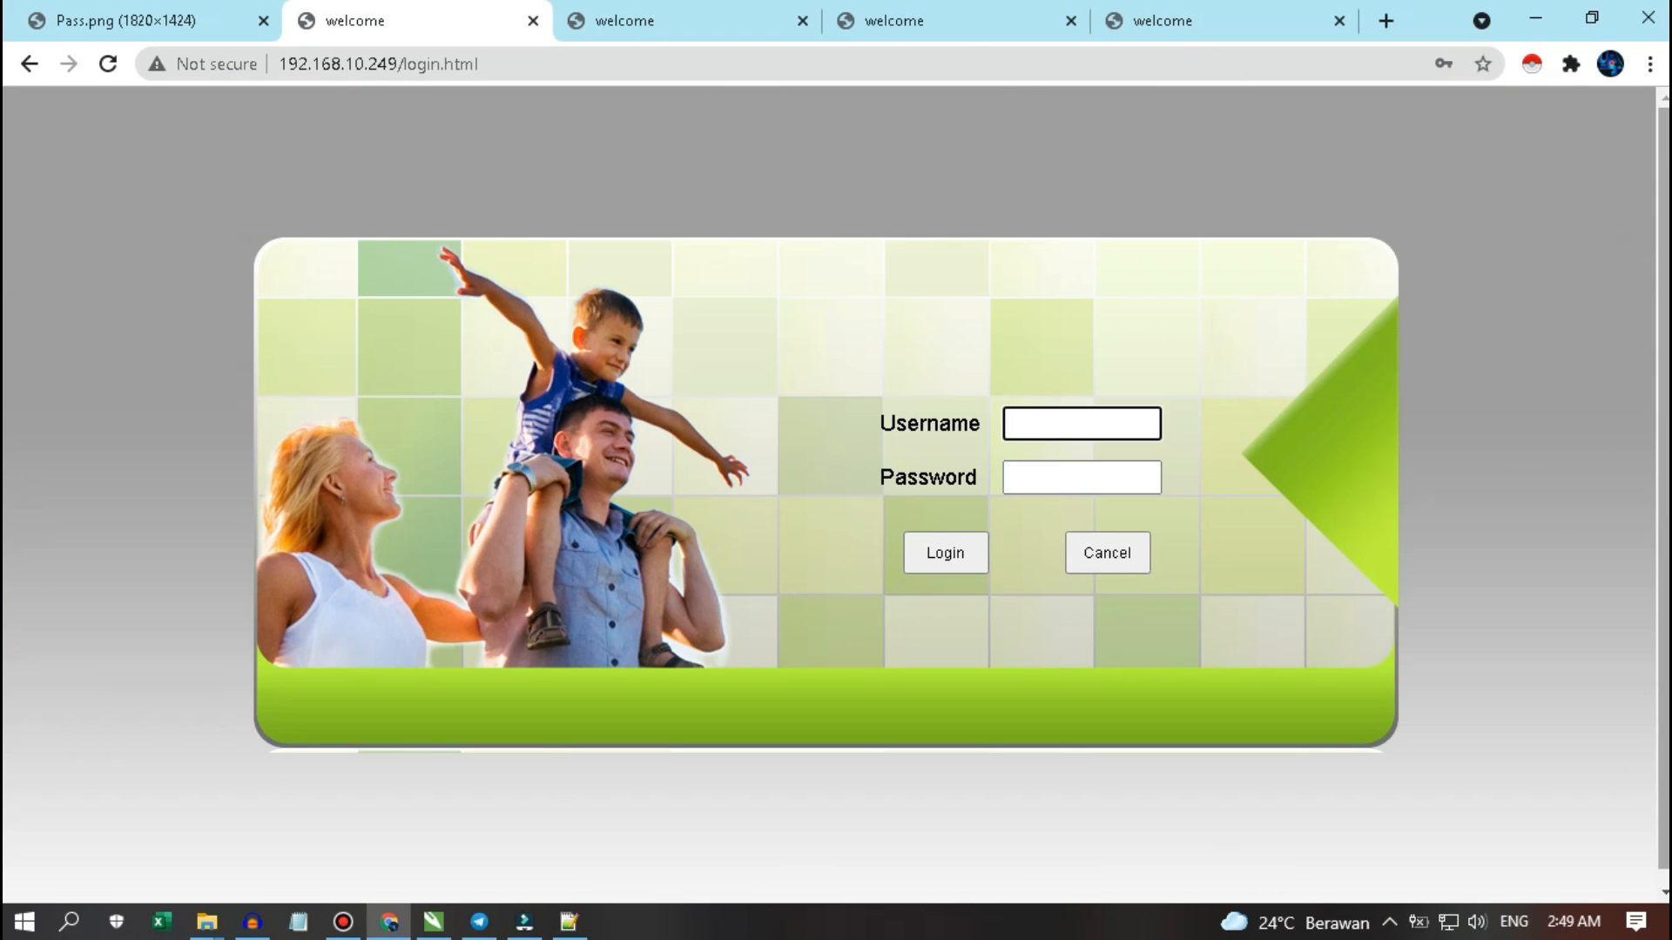
{"action": "left_click", "coordinate": [33, 22]}
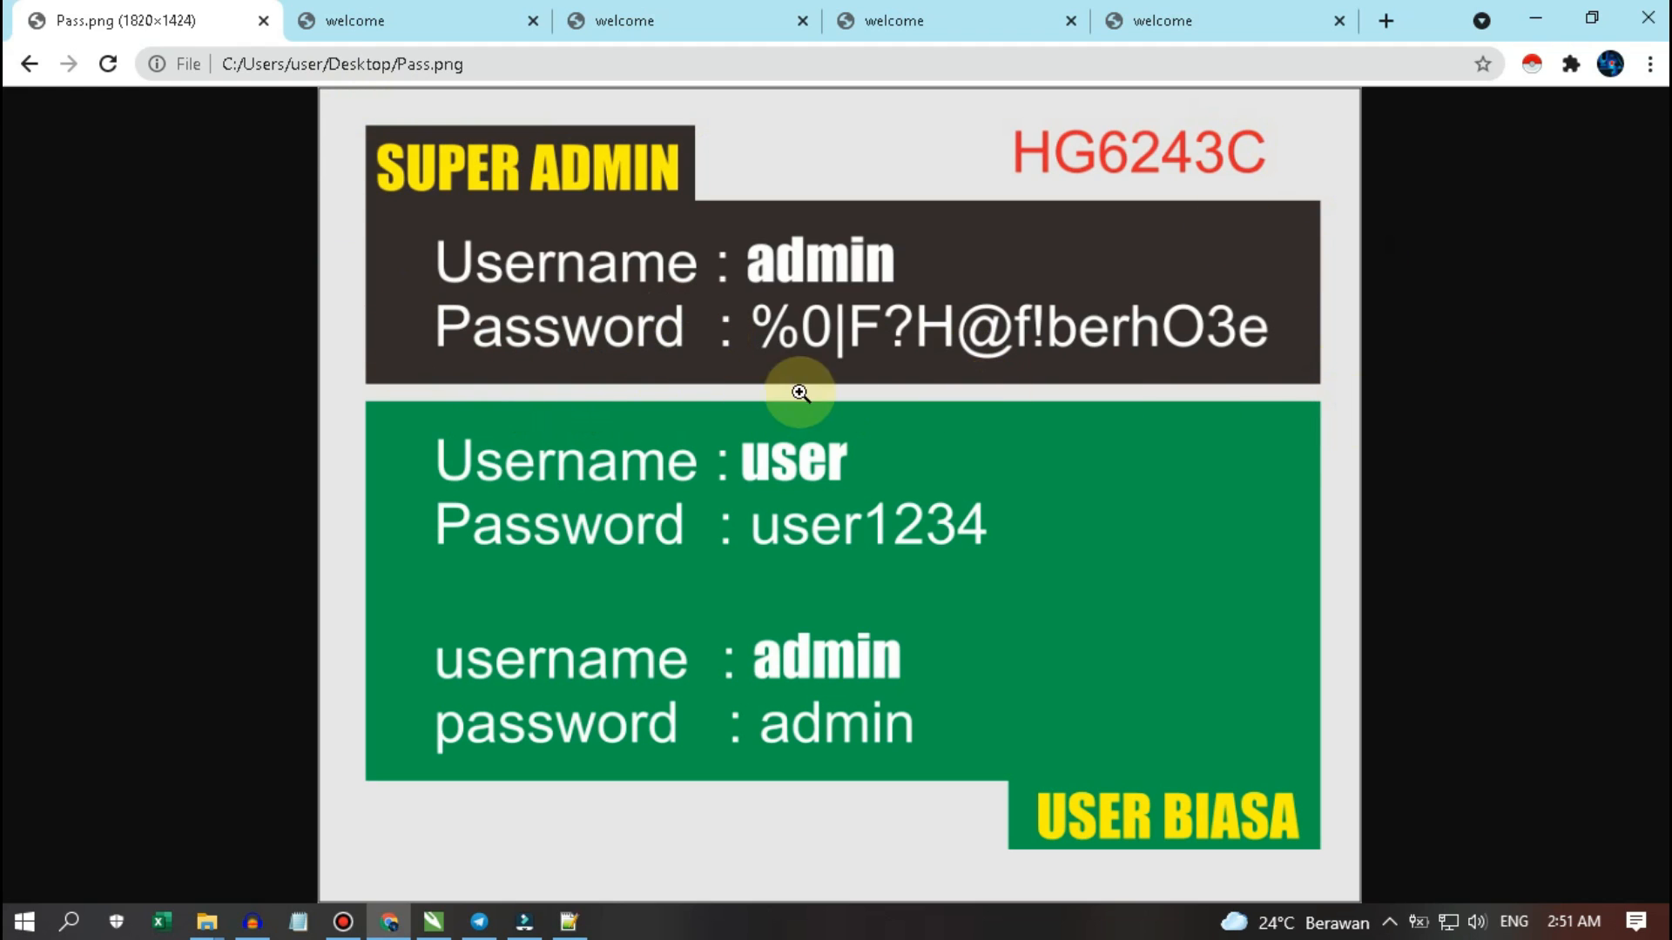
- Return from the Pass.png credentials image to the router's login page
{"action": "left_click", "coordinate": [458, 13]}
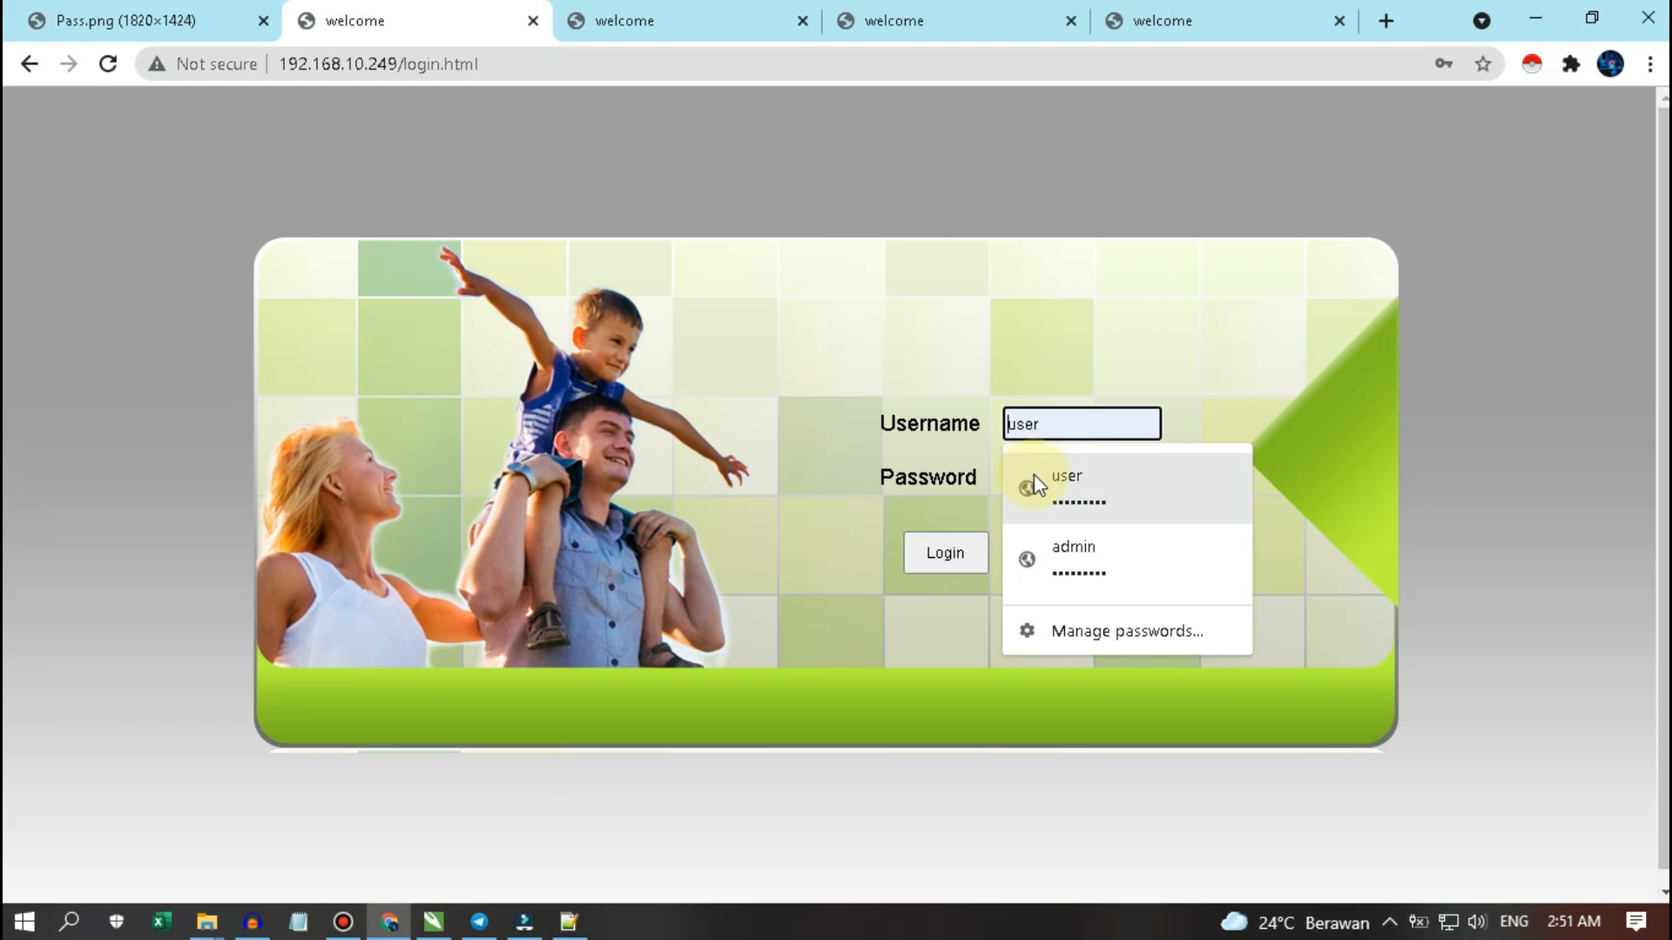
- Autofill the saved admin credentials, double-check them against Pass.png, and log in as admin
{"action": "left_click", "coordinate": [1060, 560]}
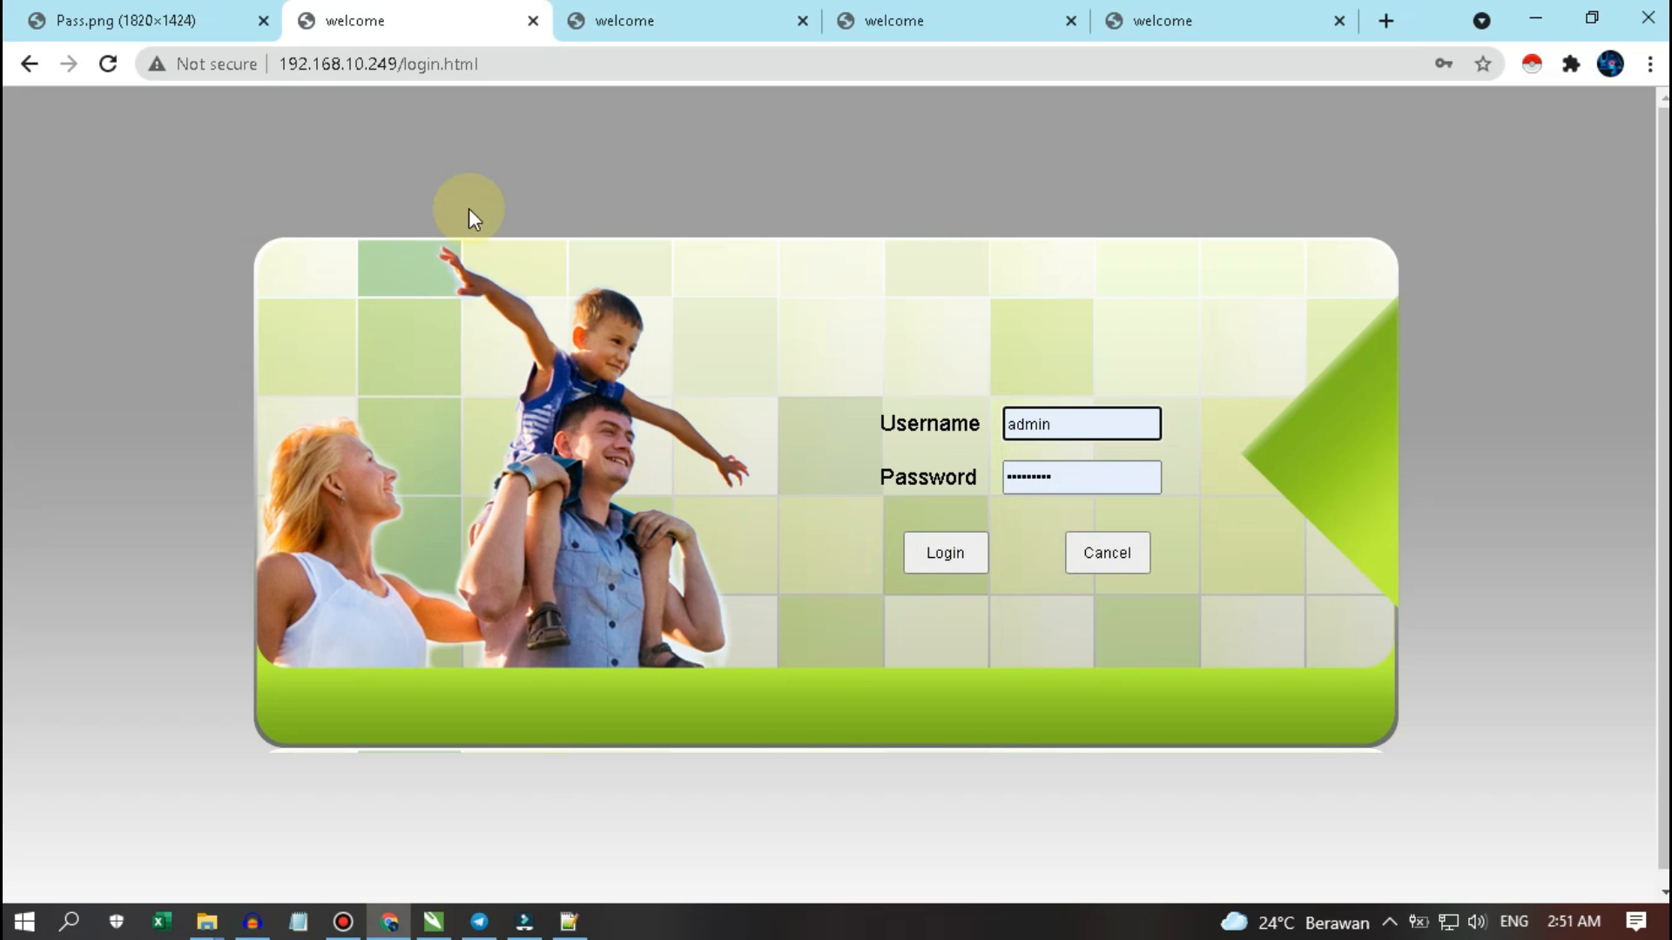
{"action": "left_click", "coordinate": [131, 22]}
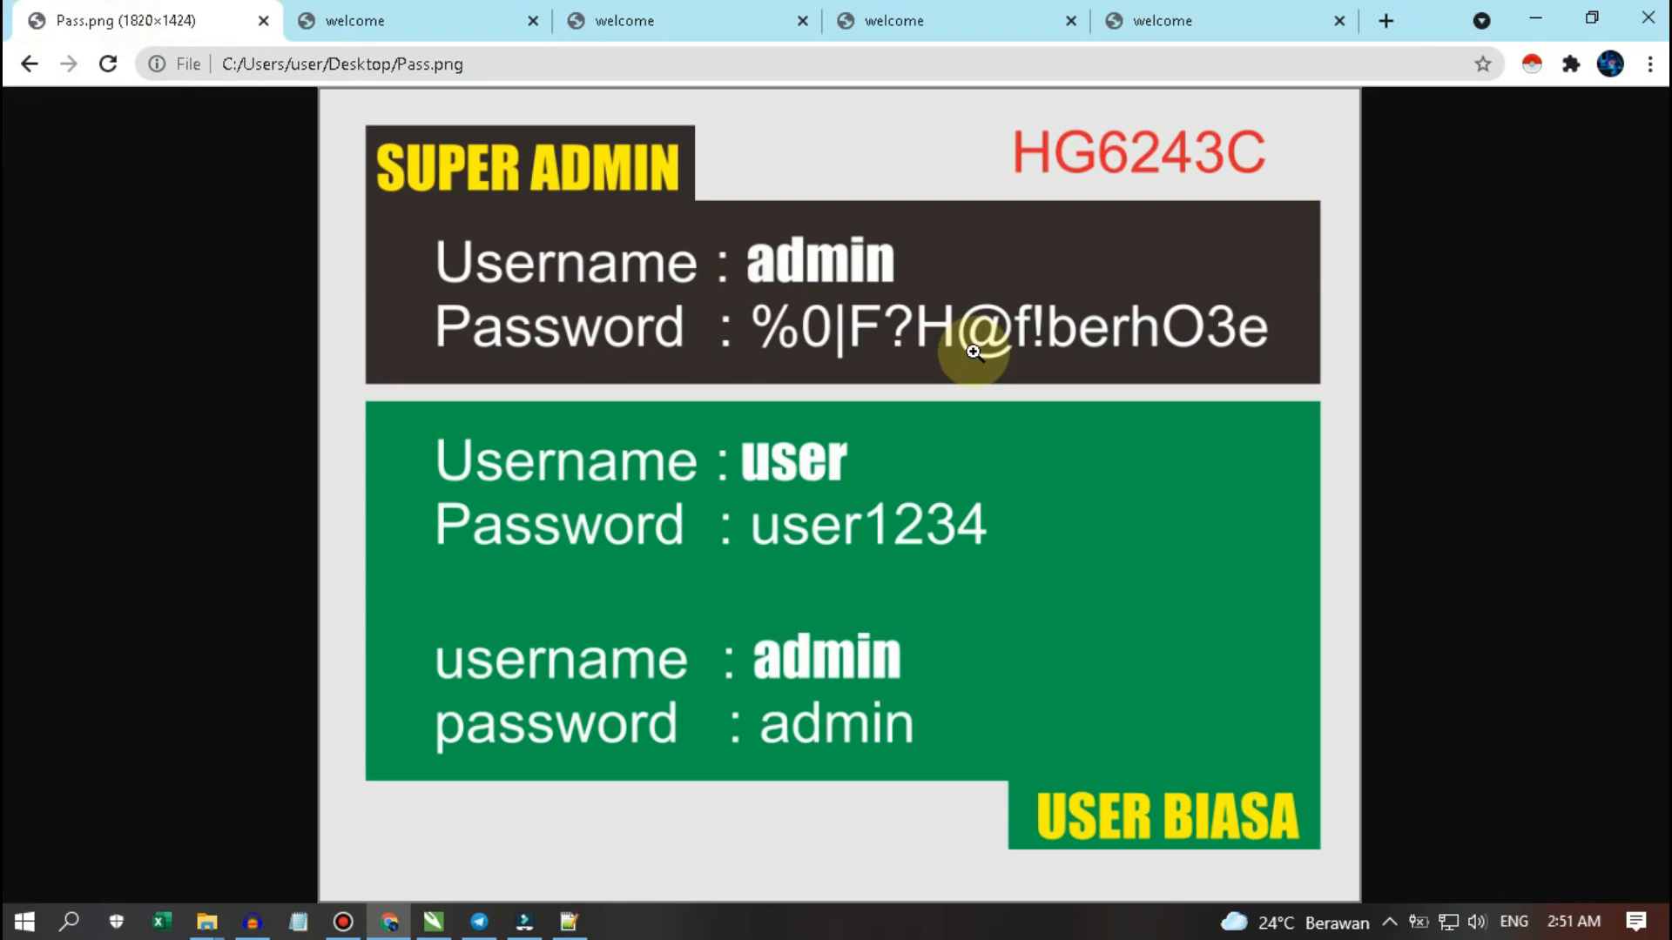
{"action": "left_click", "coordinate": [345, 22]}
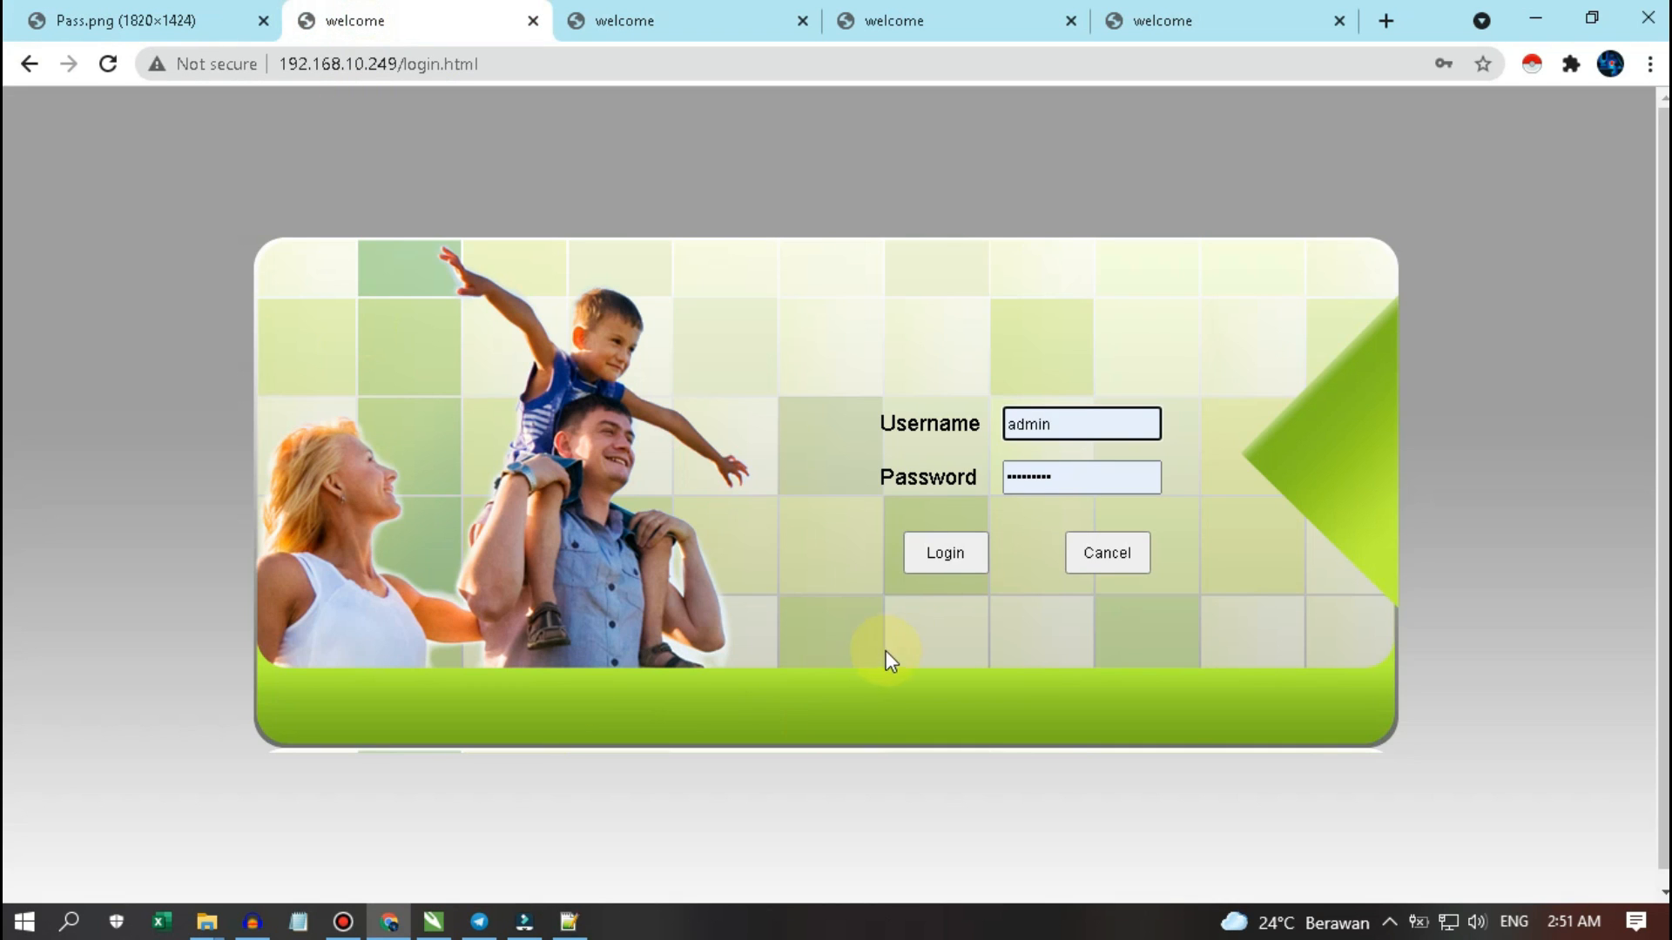
{"action": "left_click", "coordinate": [916, 546]}
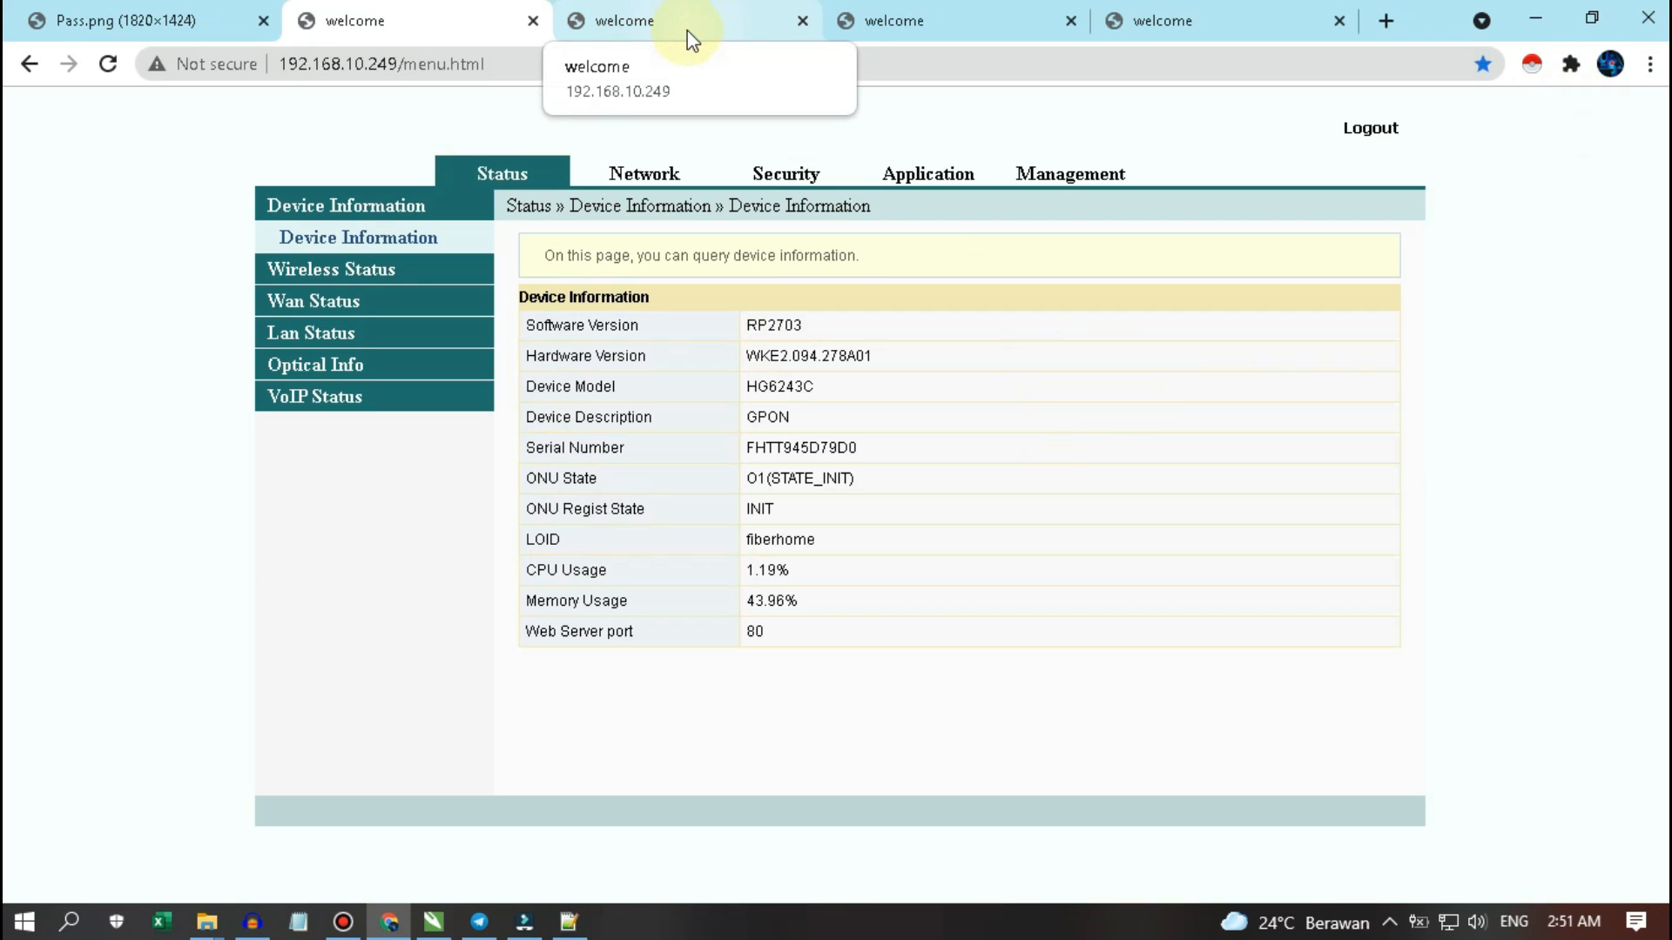
- Compare the user-panel tabs with the admin Device Information page, then detach the local Device Information tab into its own window
{"action": "left_click", "coordinate": [652, 21]}
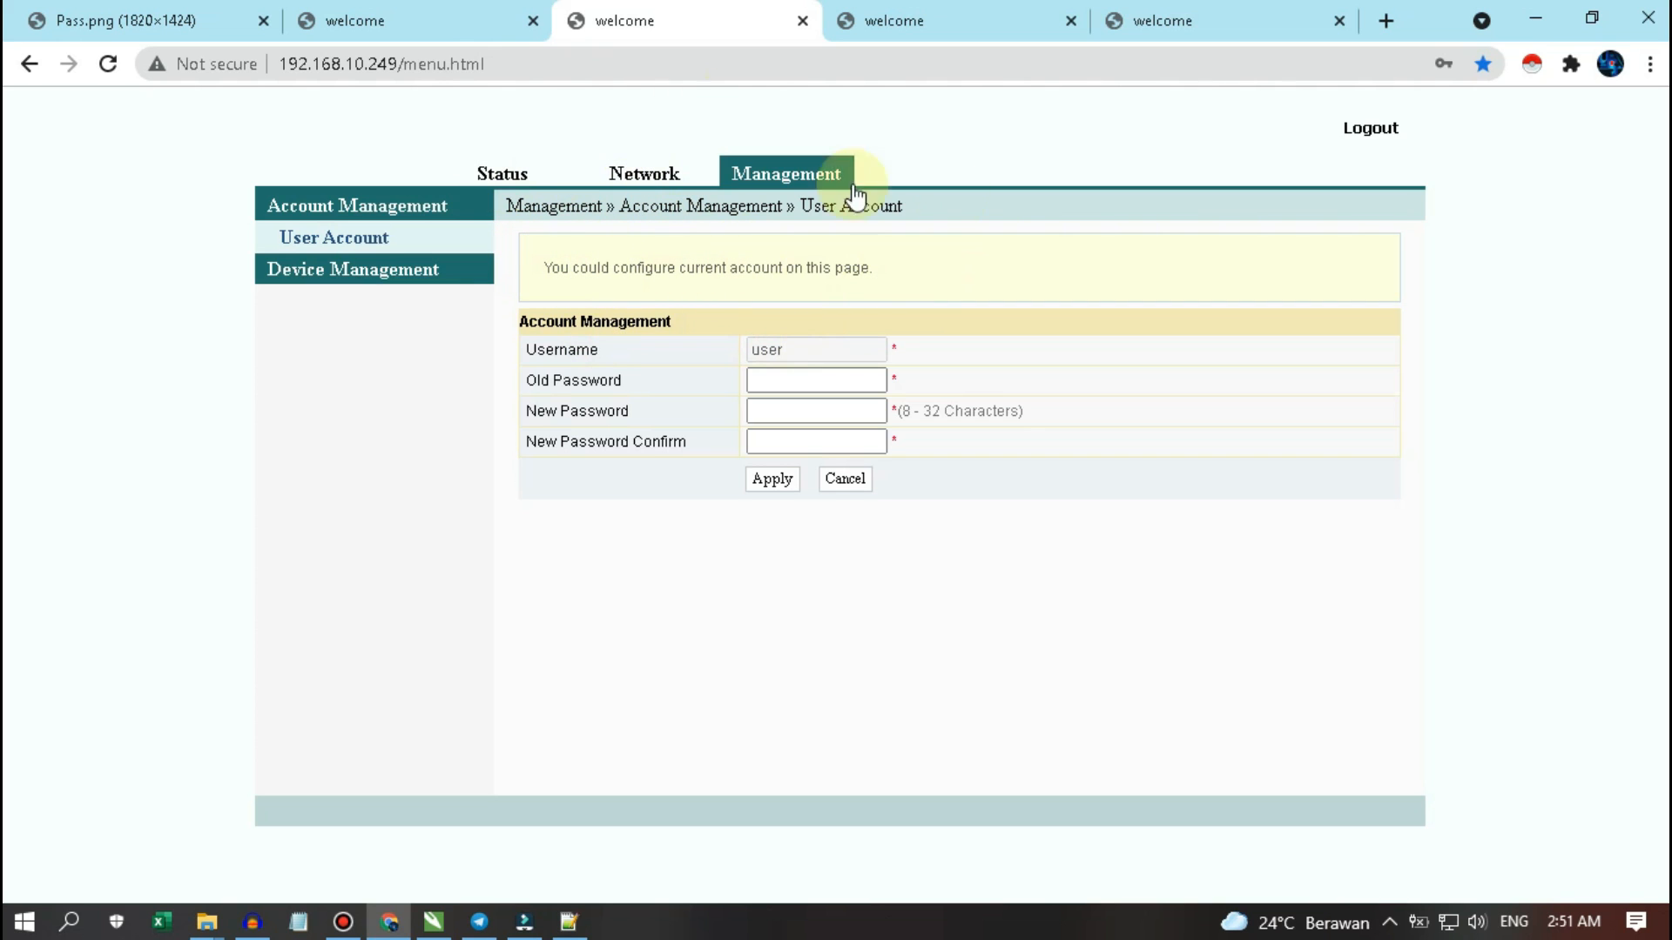
{"action": "left_click", "coordinate": [930, 19]}
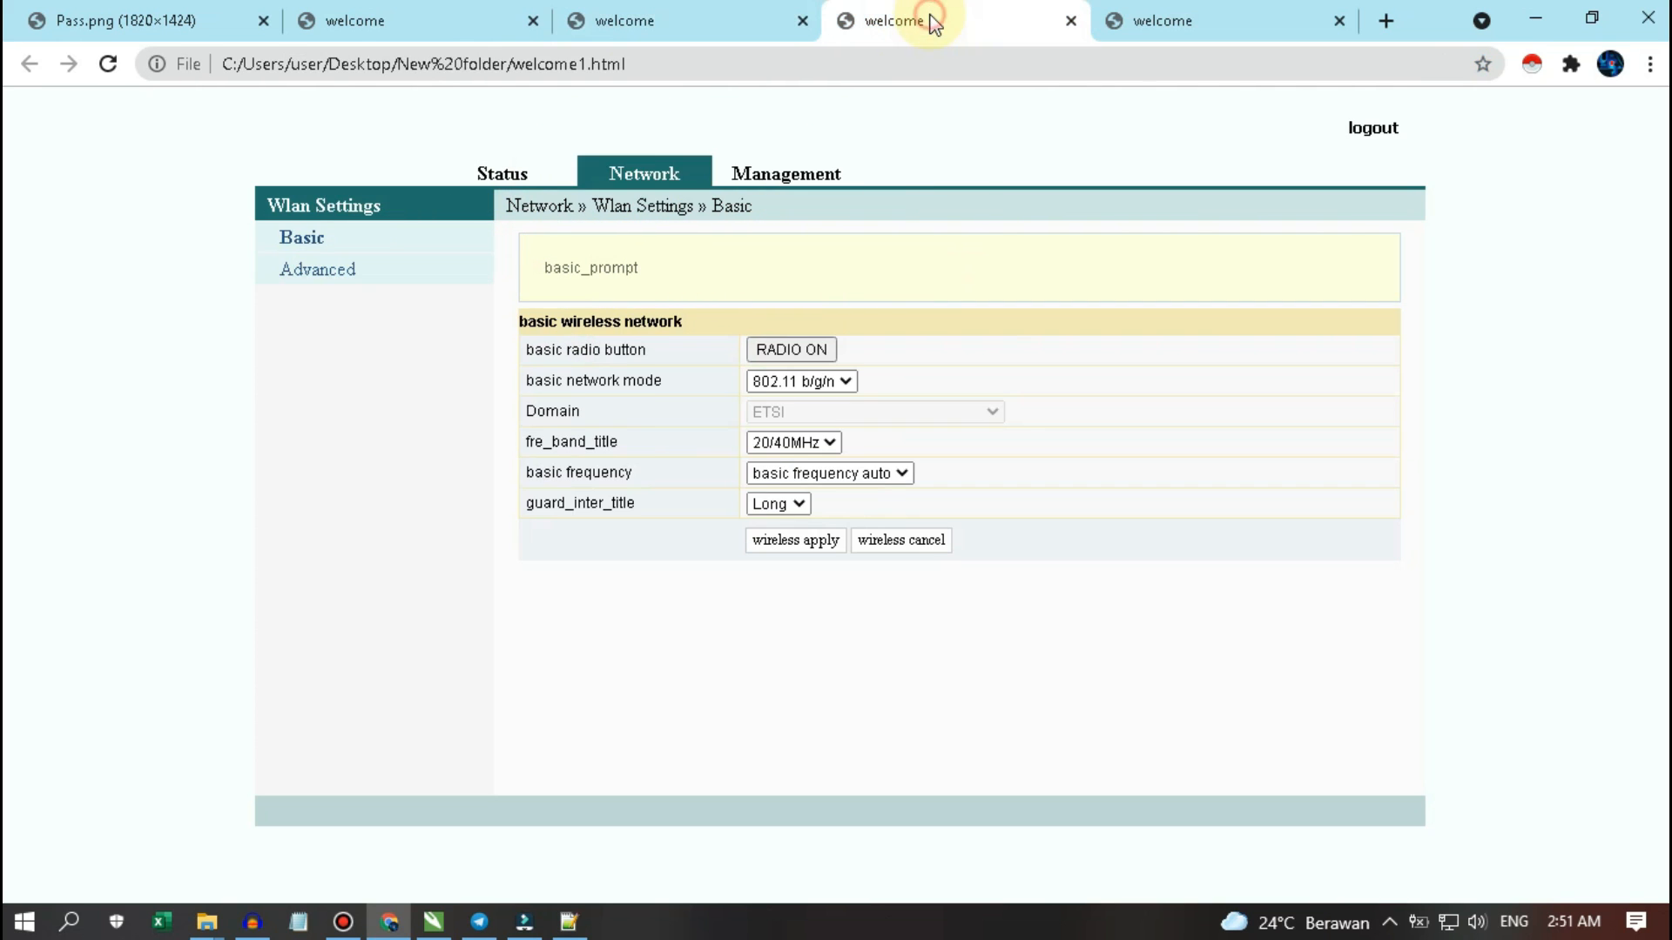
{"action": "left_click", "coordinate": [1264, 21]}
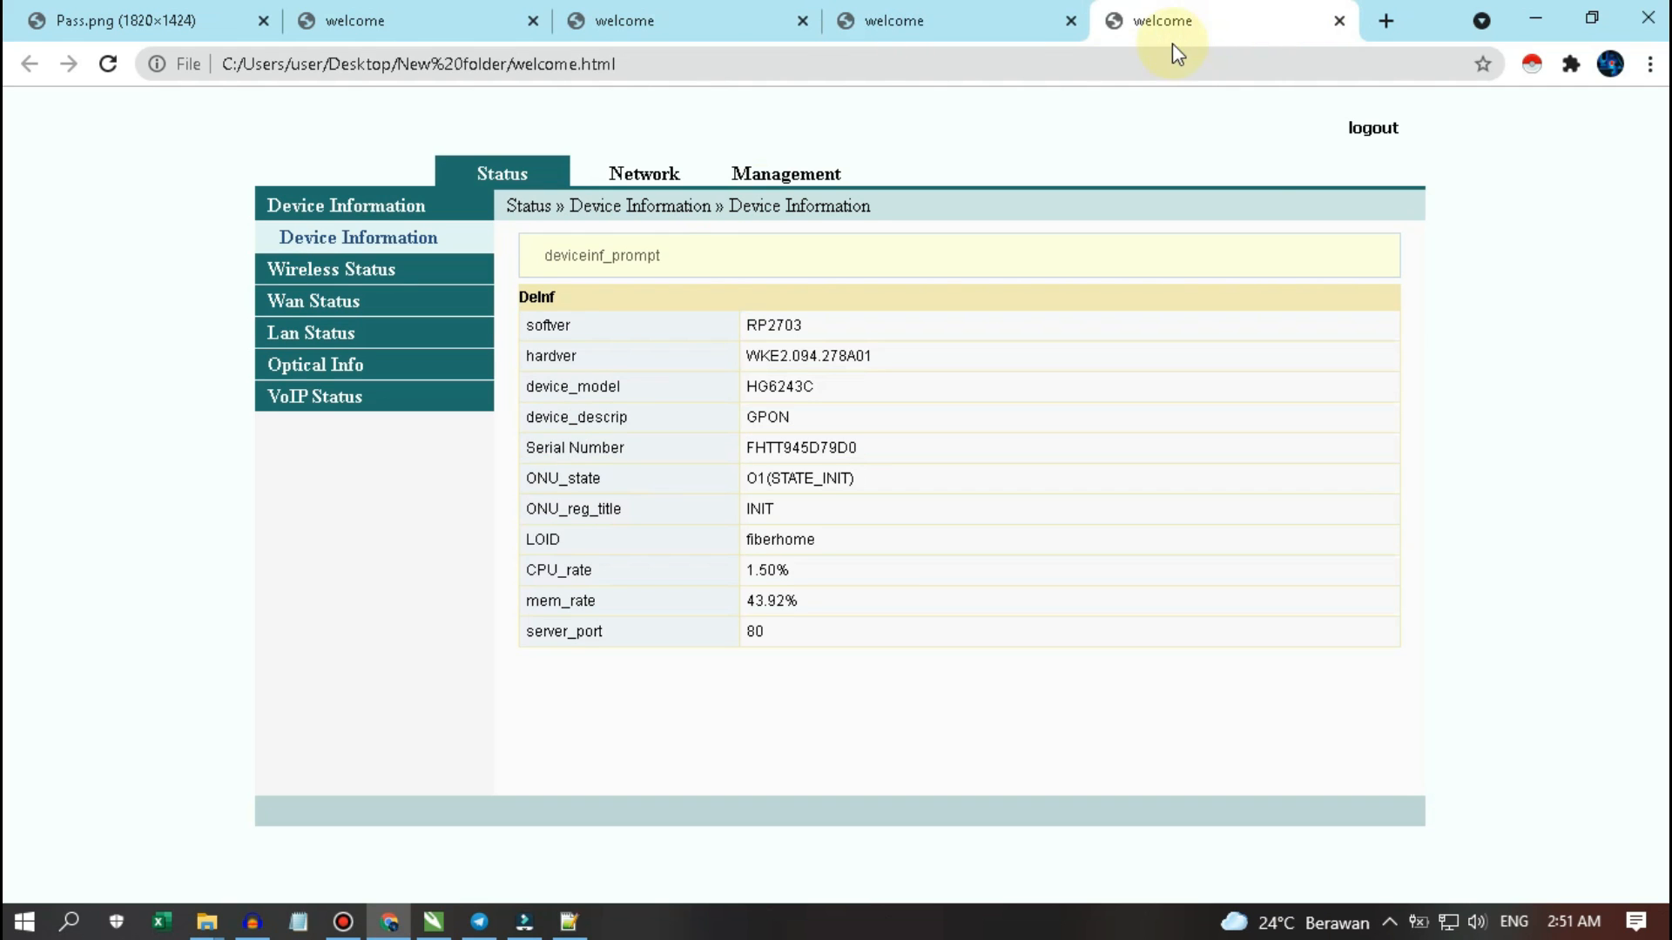
{"action": "left_click", "coordinate": [472, 18]}
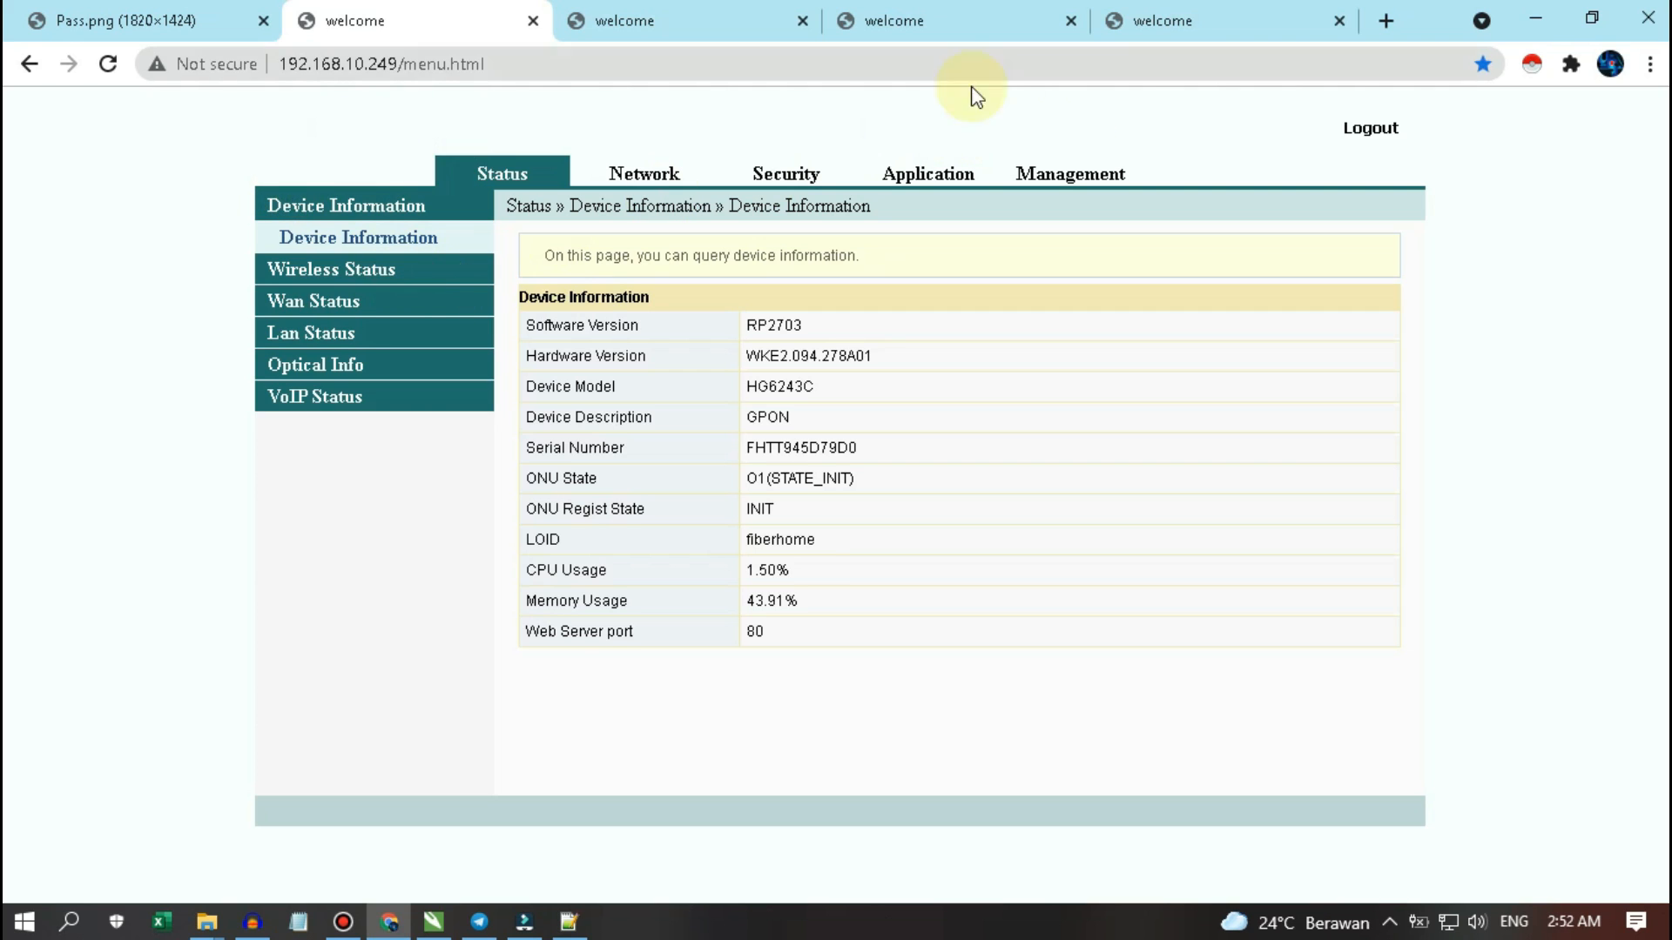
{"action": "left_click_drag", "start_coordinate": [1203, 18], "coordinate": [1358, 222]}
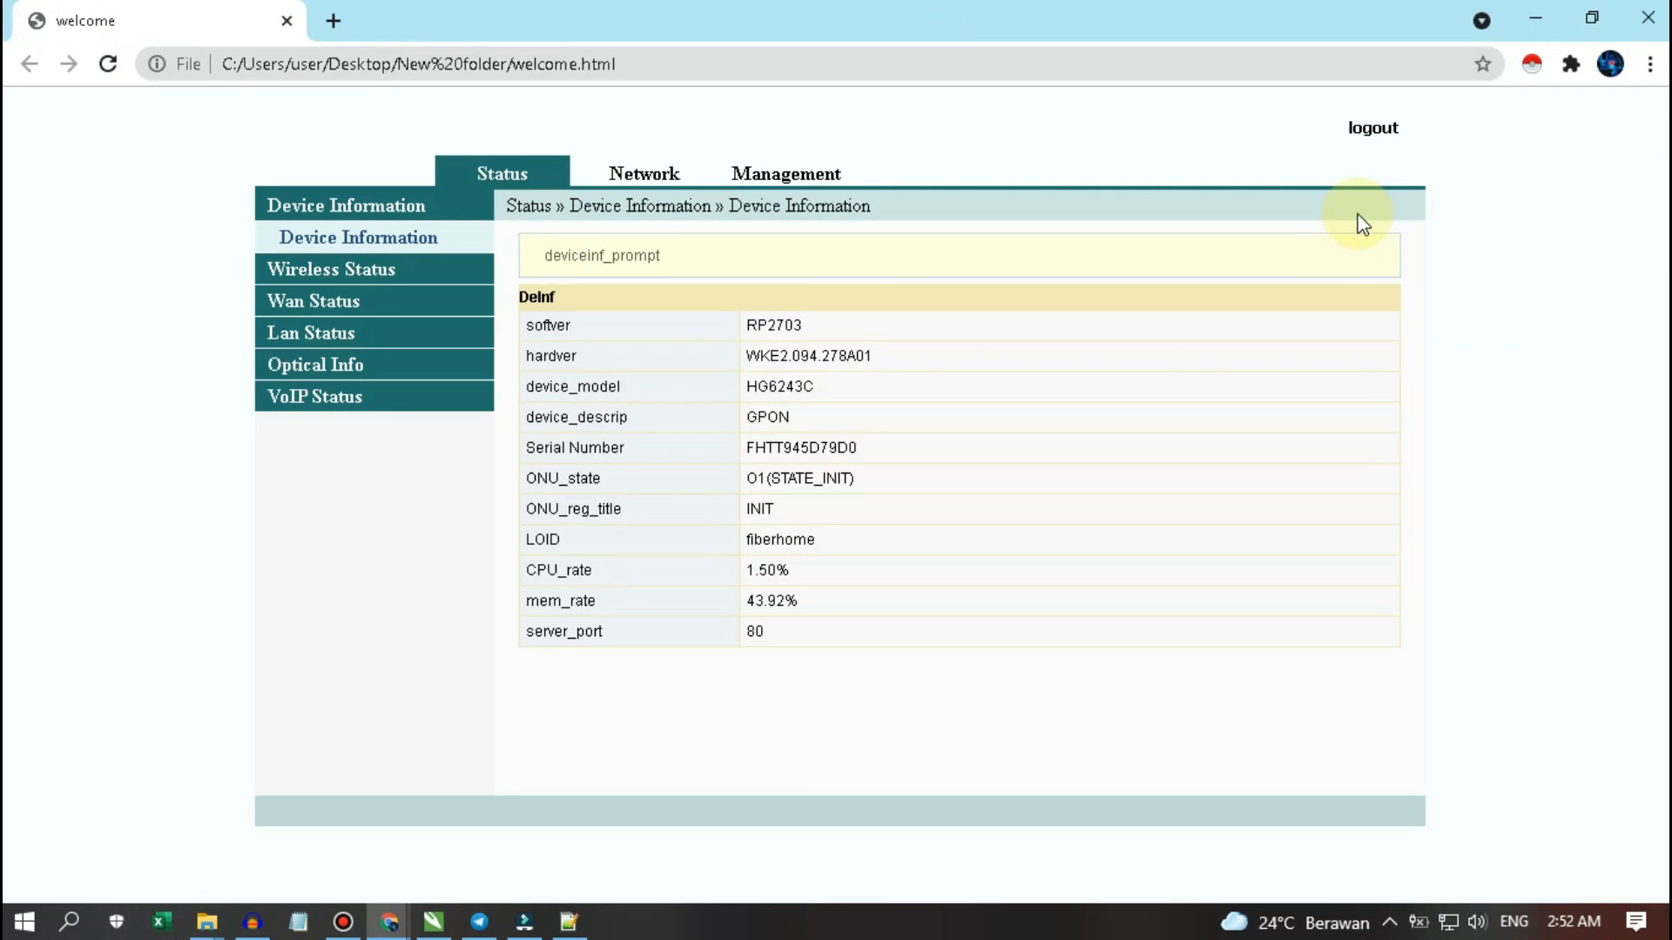
{"action": "left_click", "coordinate": [1597, 19]}
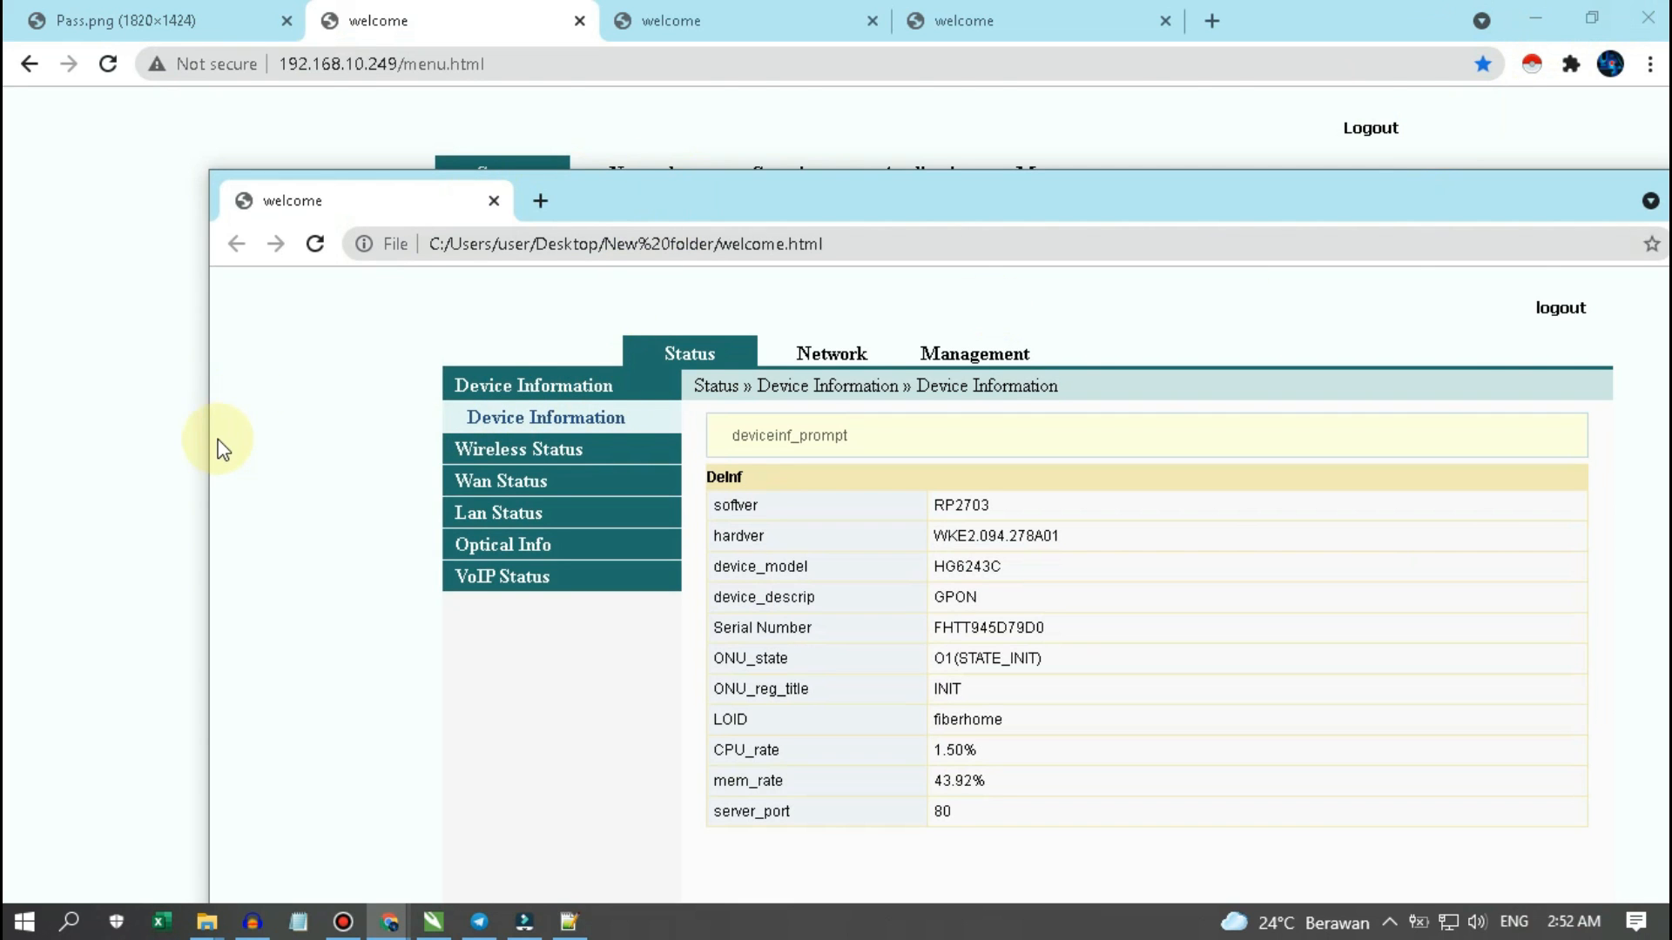
- Move and narrow the separated local window, and restore and resize the admin router window
{"action": "left_click_drag", "start_coordinate": [811, 190], "coordinate": [707, 97]}
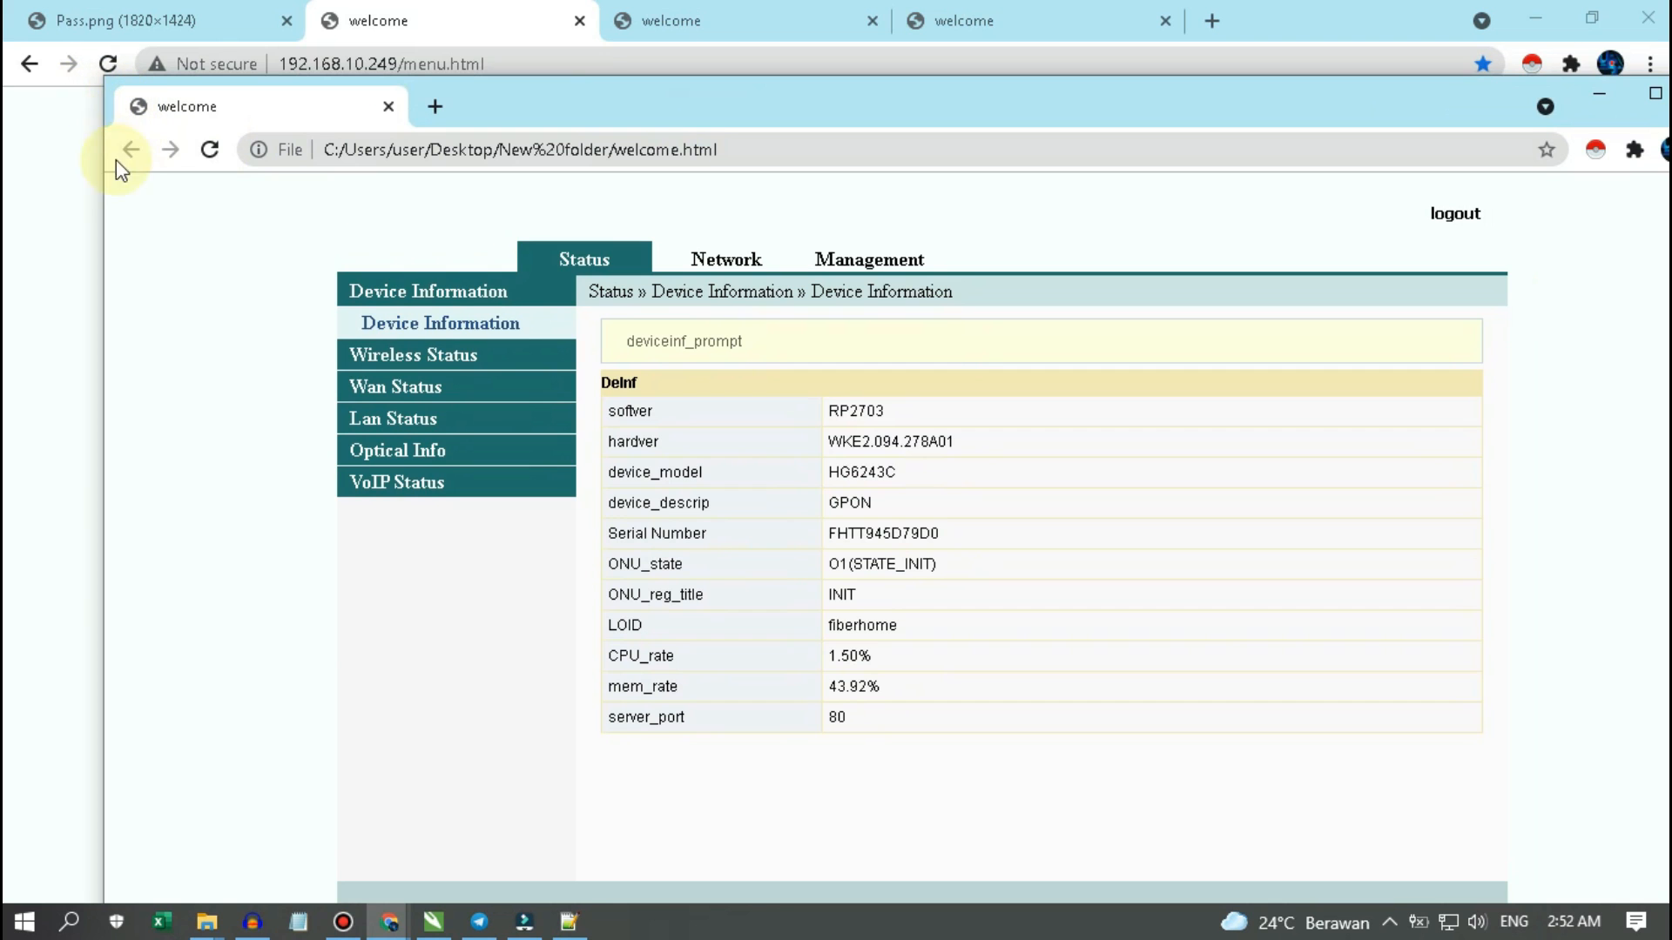
{"action": "left_click_drag", "start_coordinate": [1229, 108], "coordinate": [1097, 85]}
{"action": "left_click_drag", "start_coordinate": [1612, 240], "coordinate": [963, 295]}
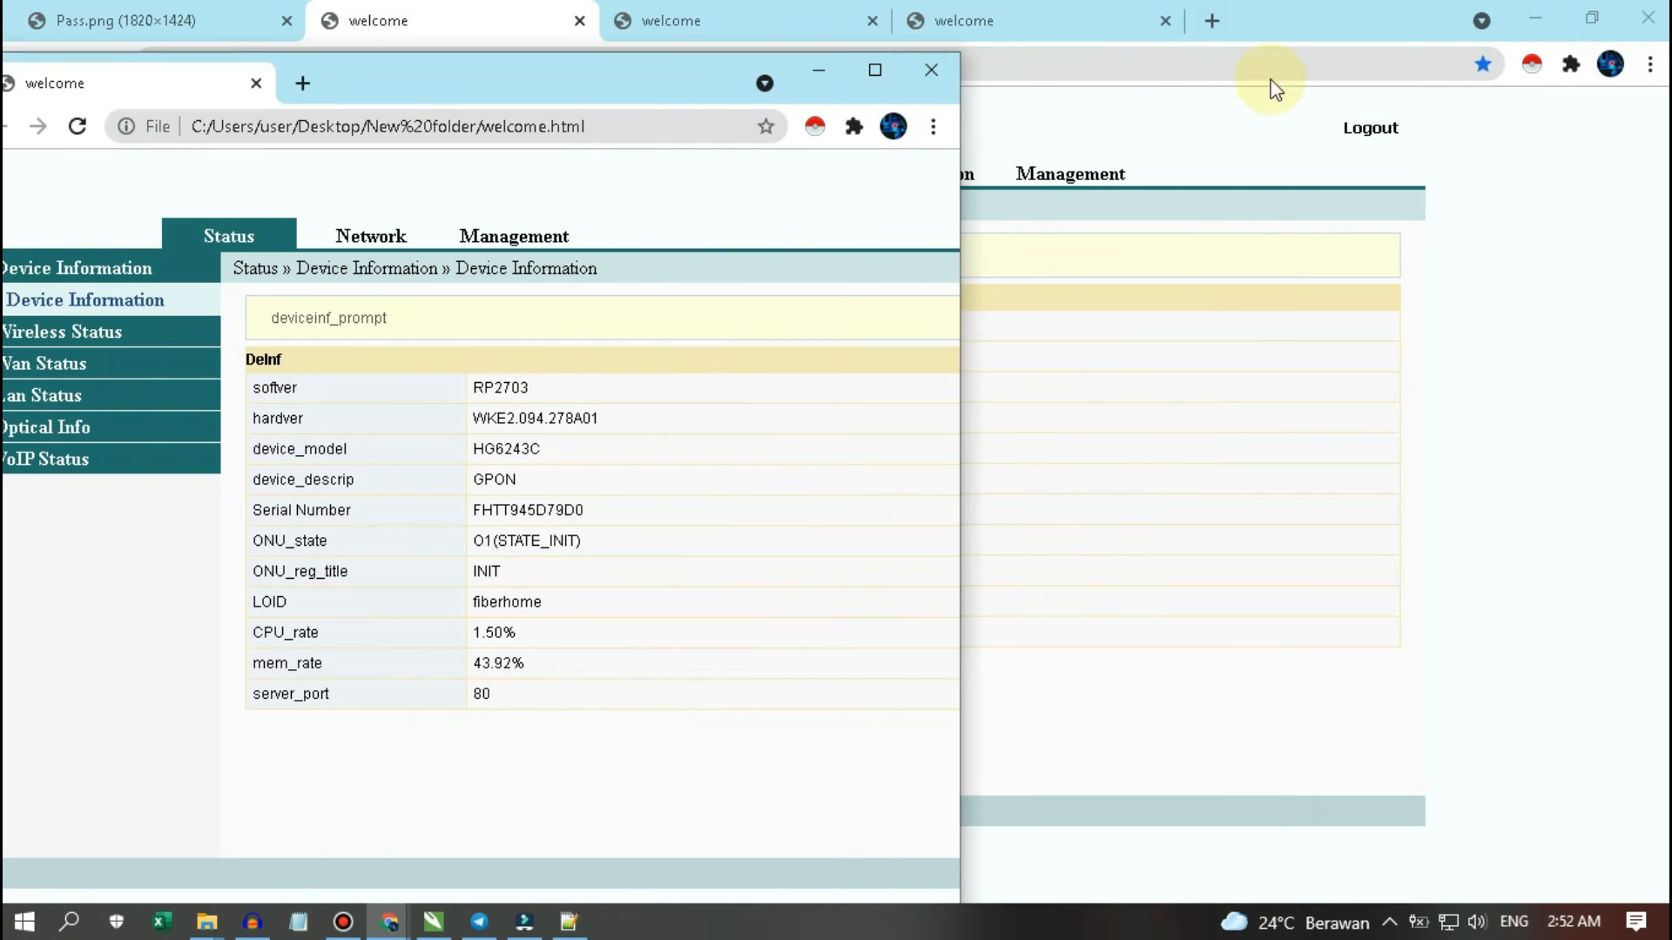
{"action": "left_click", "coordinate": [1575, 18]}
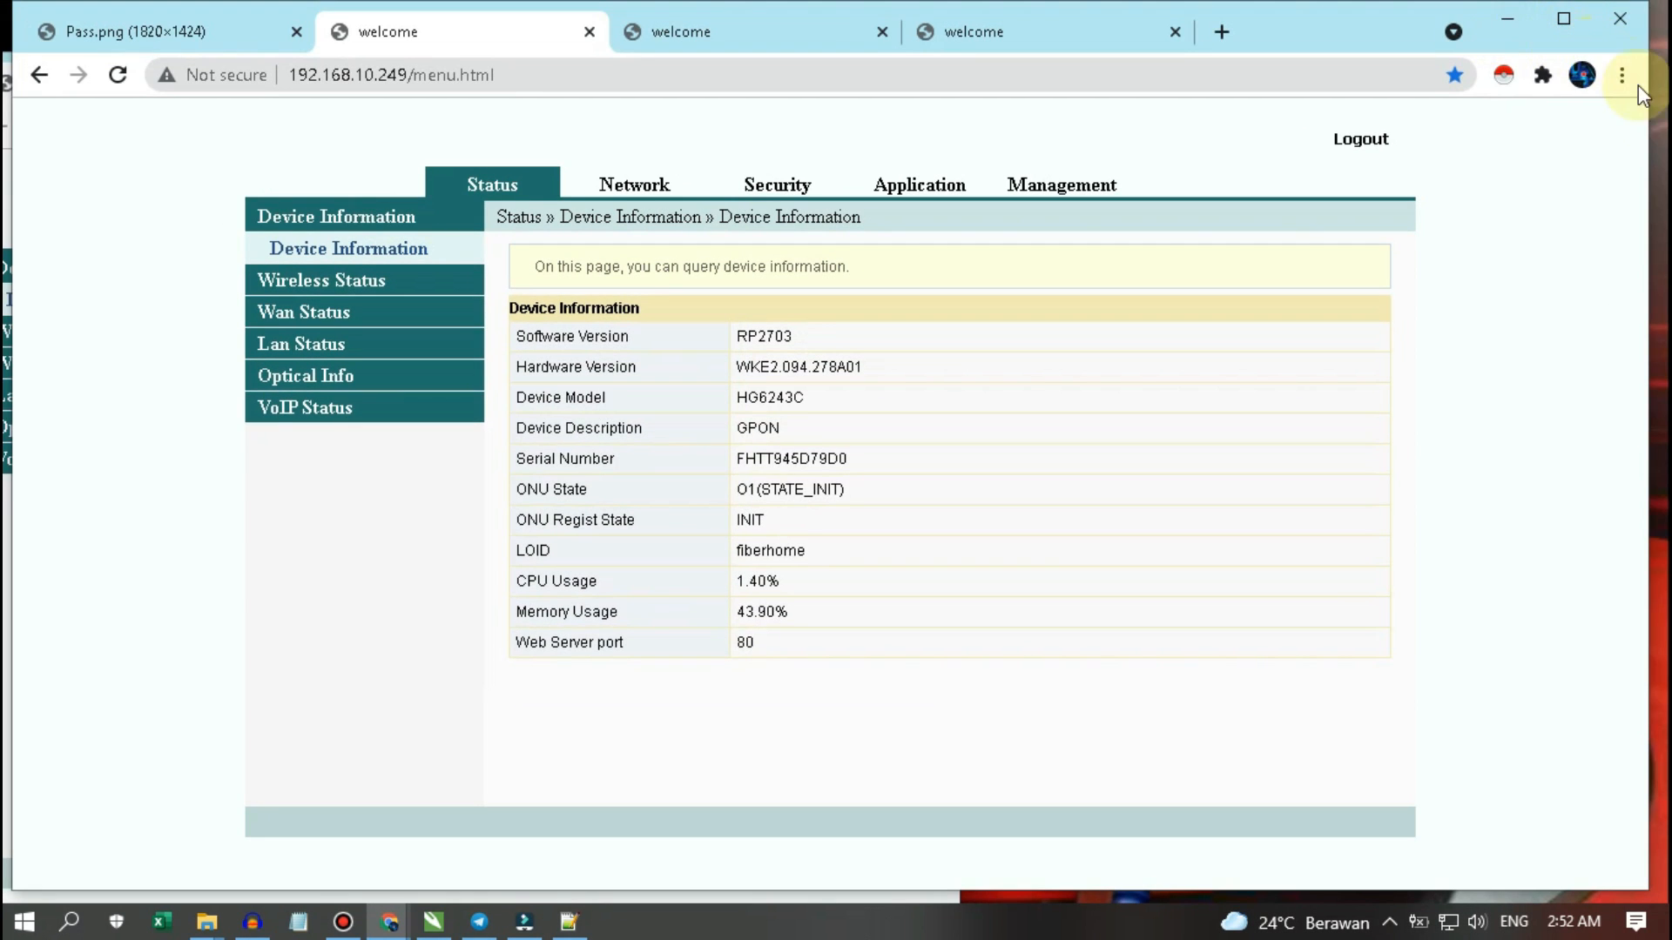
{"action": "left_click_drag", "start_coordinate": [1654, 116], "coordinate": [1053, 175]}
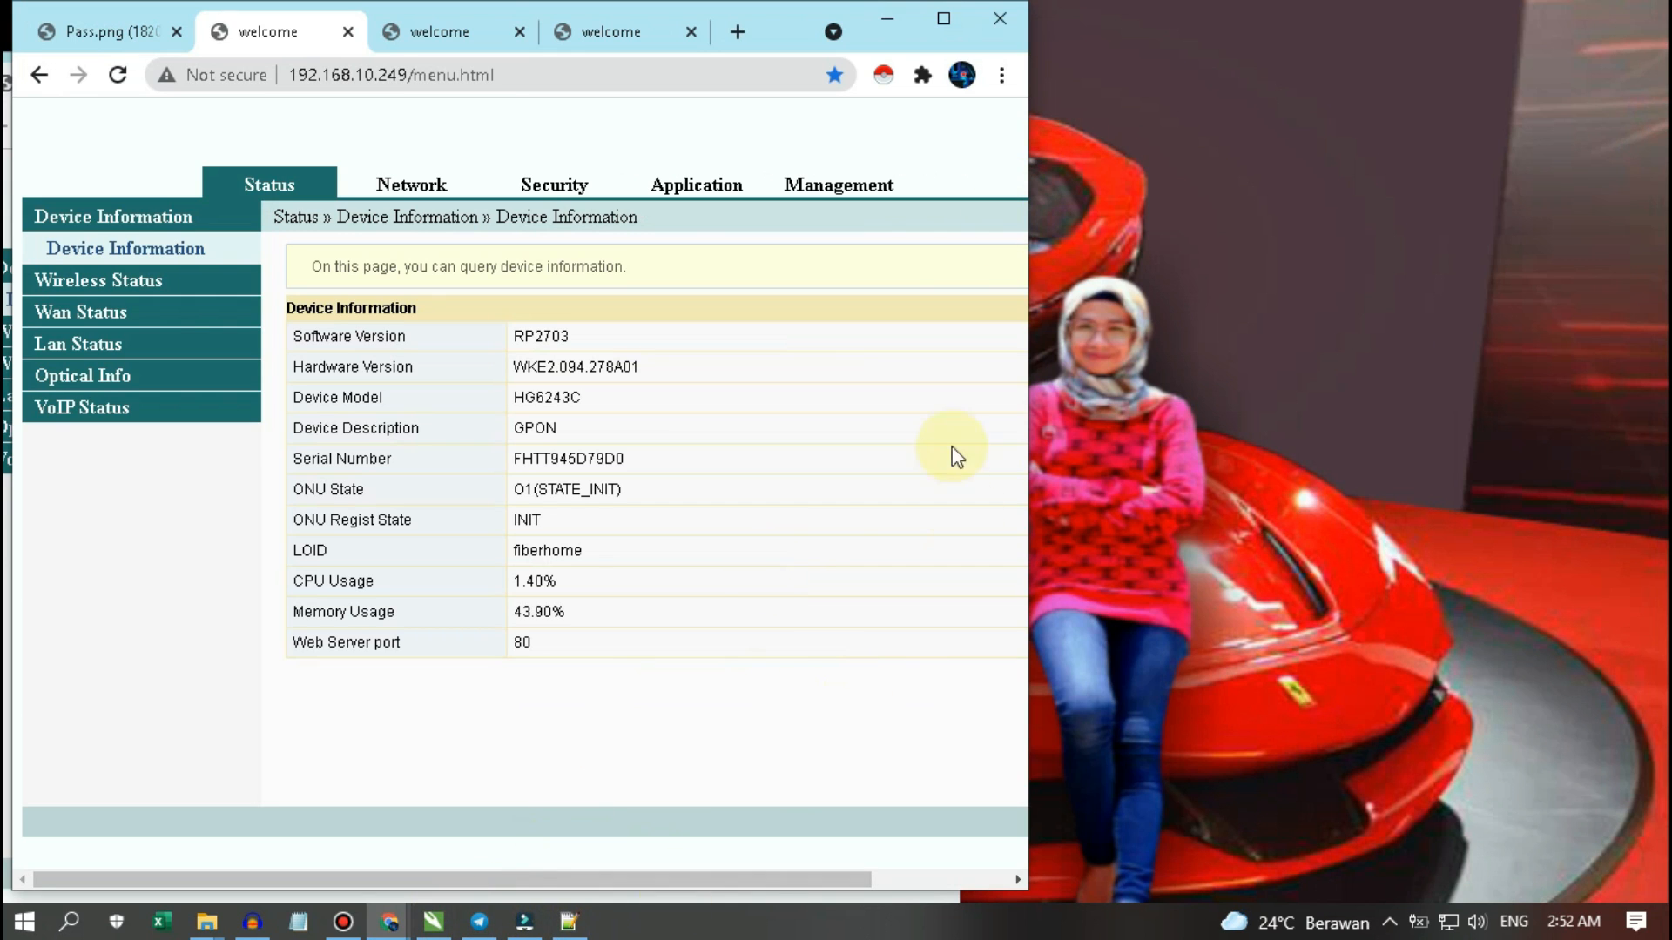
- Shift the local copy right and narrow both windows so they sit side by side
{"action": "left_click", "coordinate": [942, 901]}
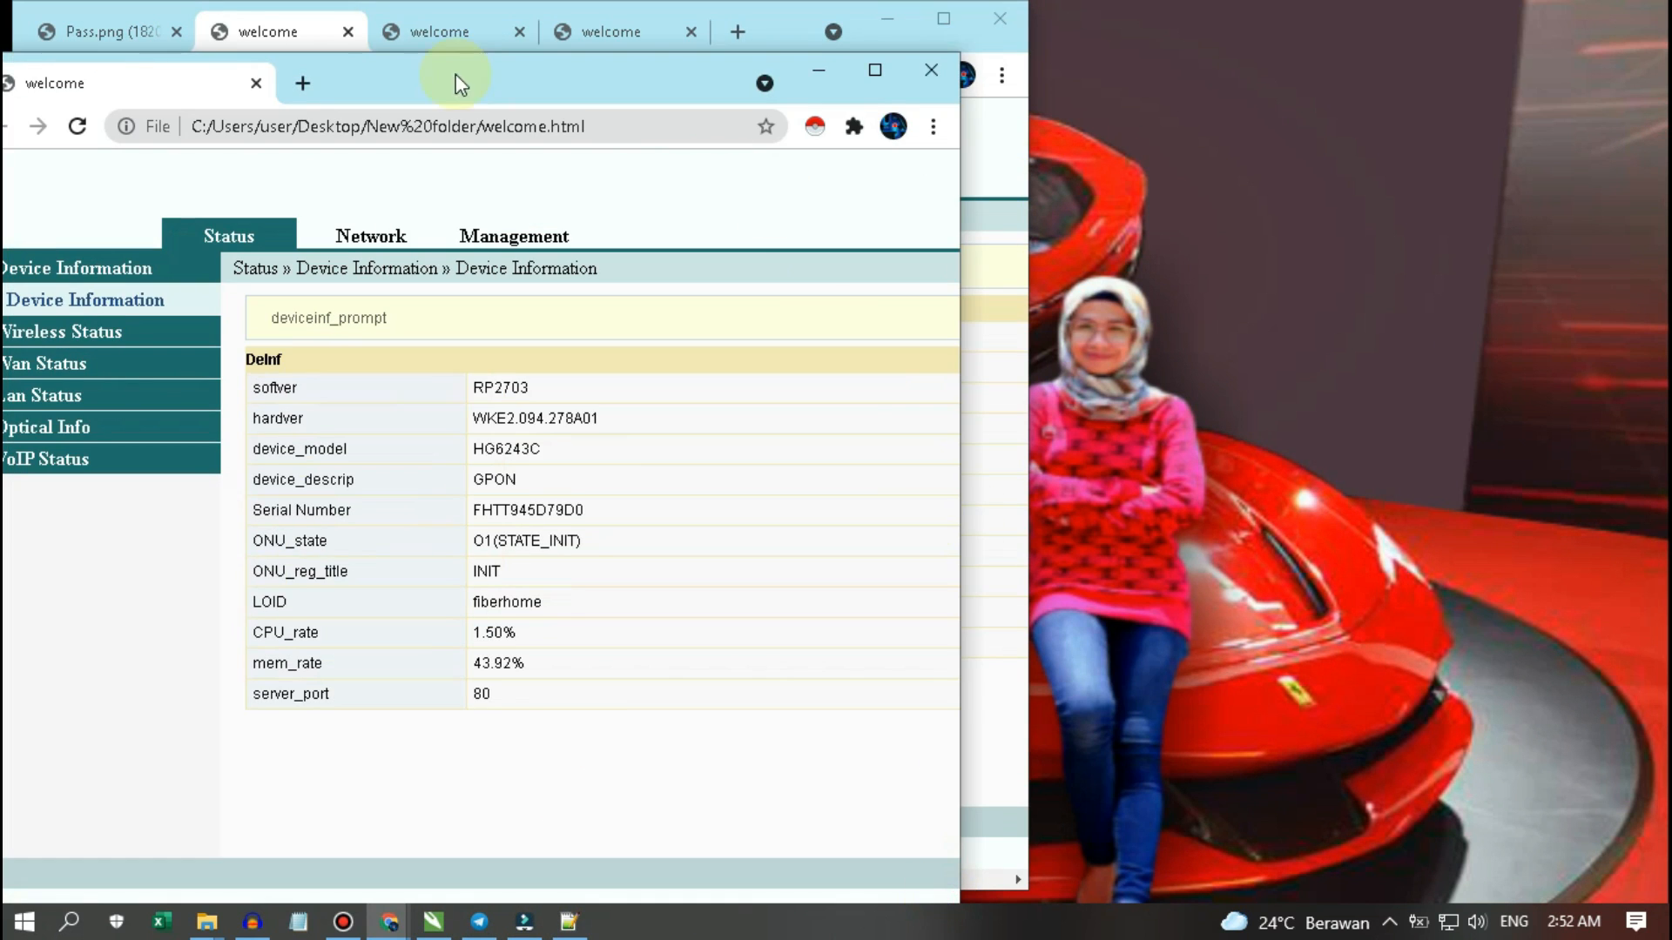
{"action": "left_click_drag", "start_coordinate": [402, 92], "coordinate": [1298, 54]}
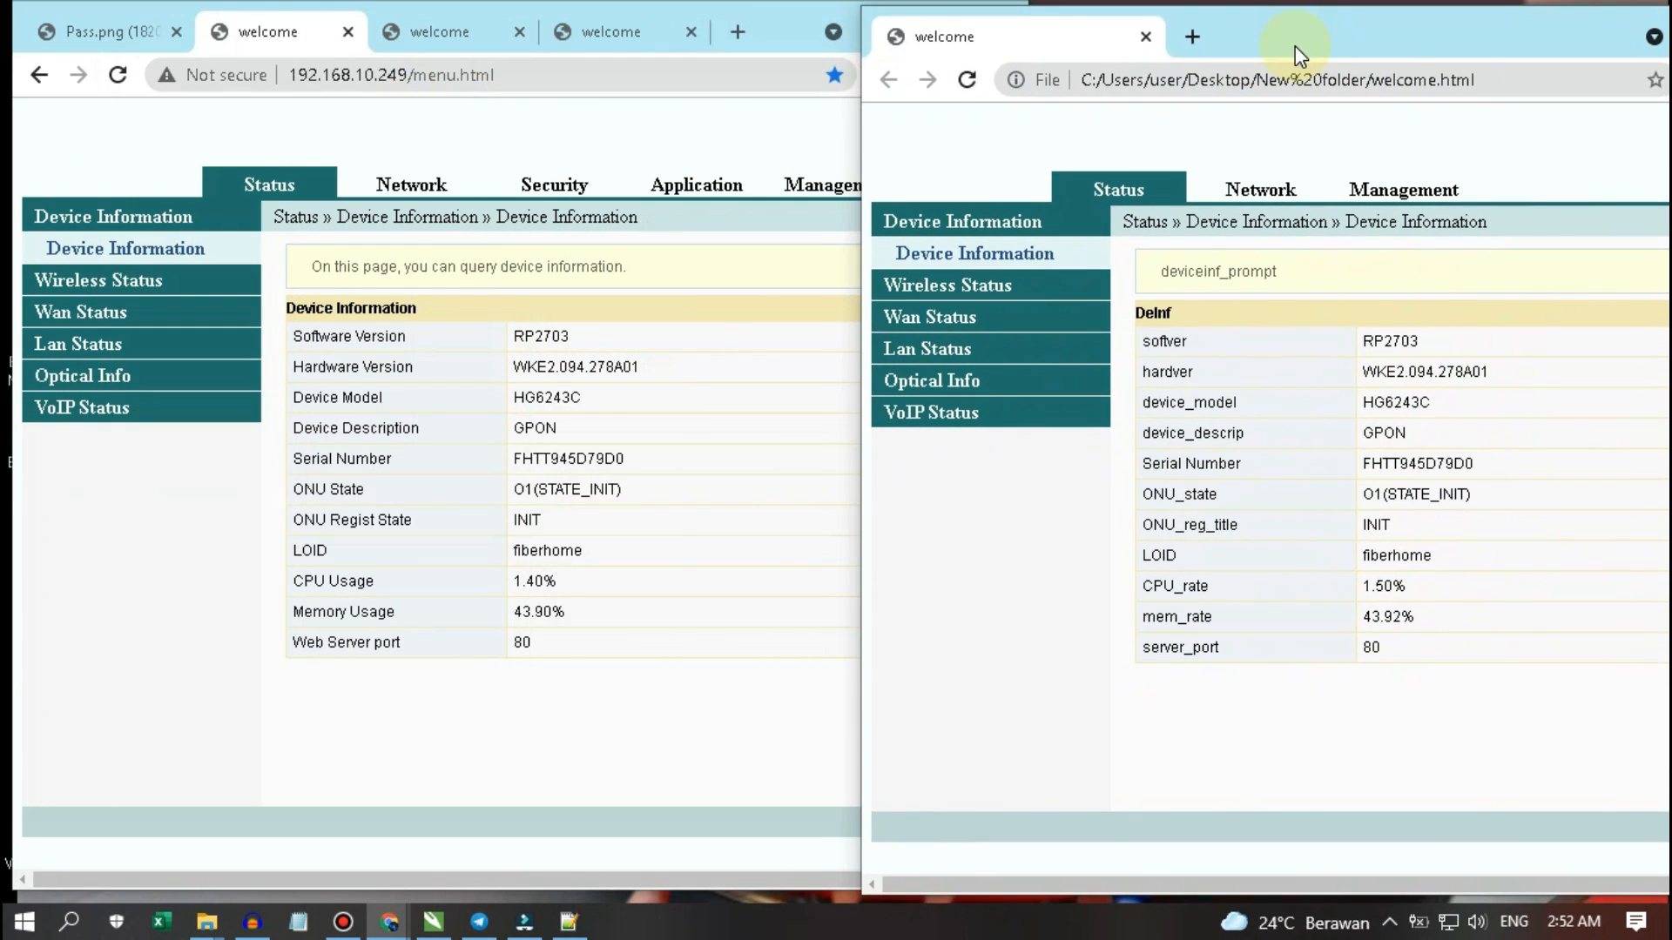
{"action": "left_click", "coordinate": [446, 128]}
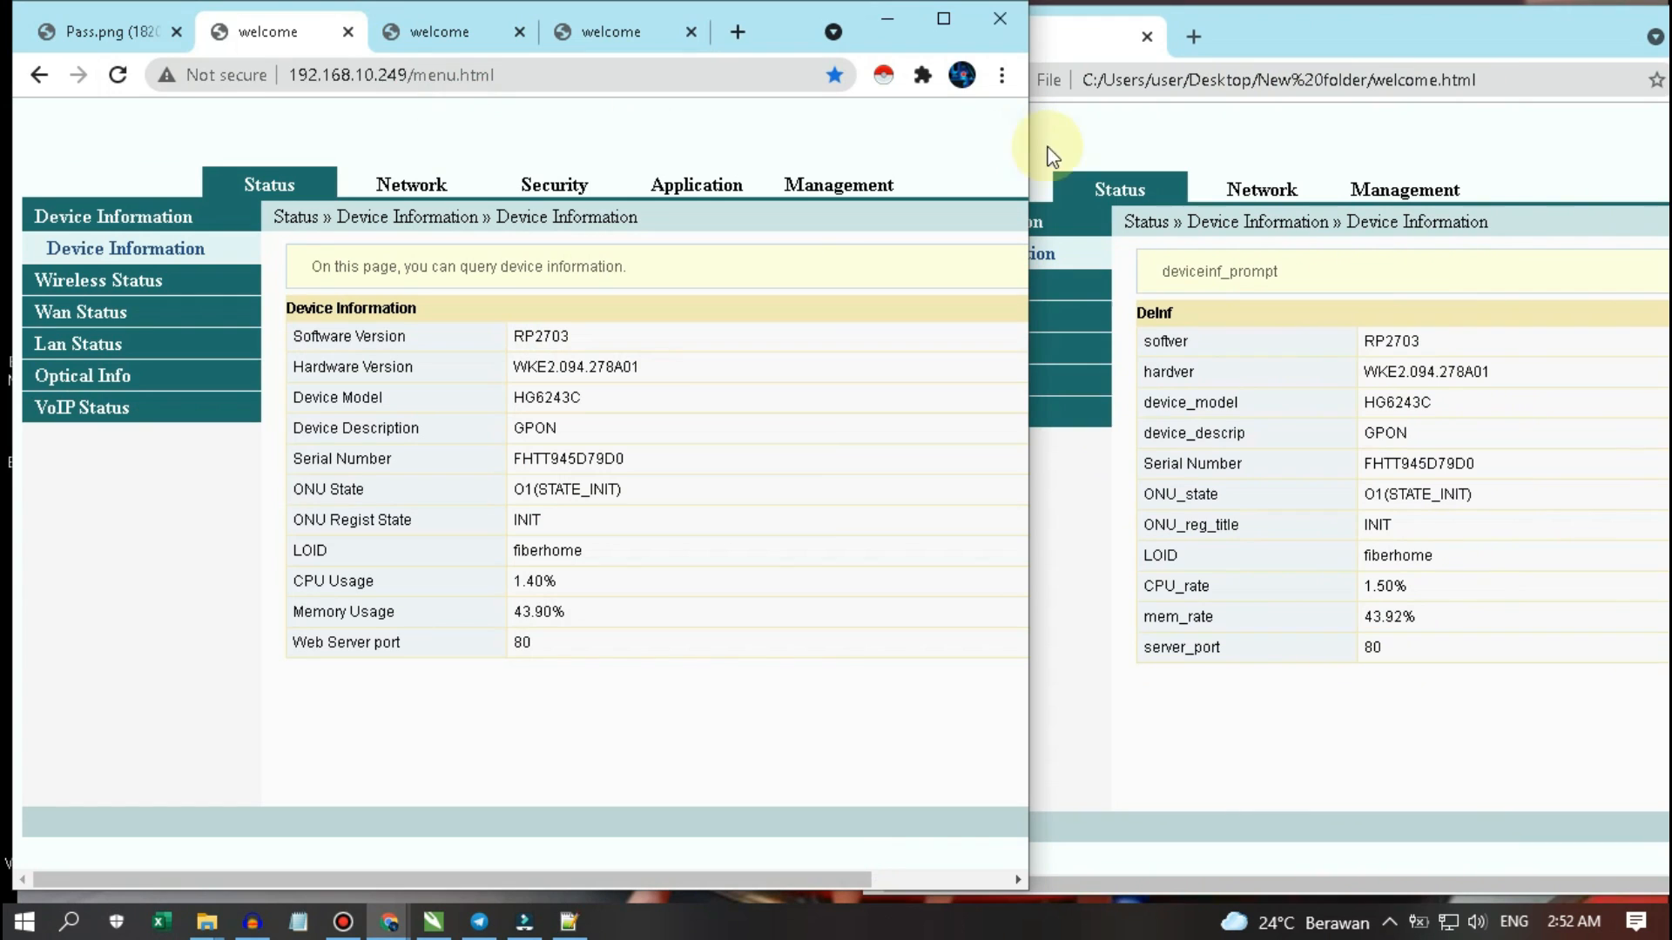
{"action": "left_click_drag", "start_coordinate": [1028, 187], "coordinate": [964, 179]}
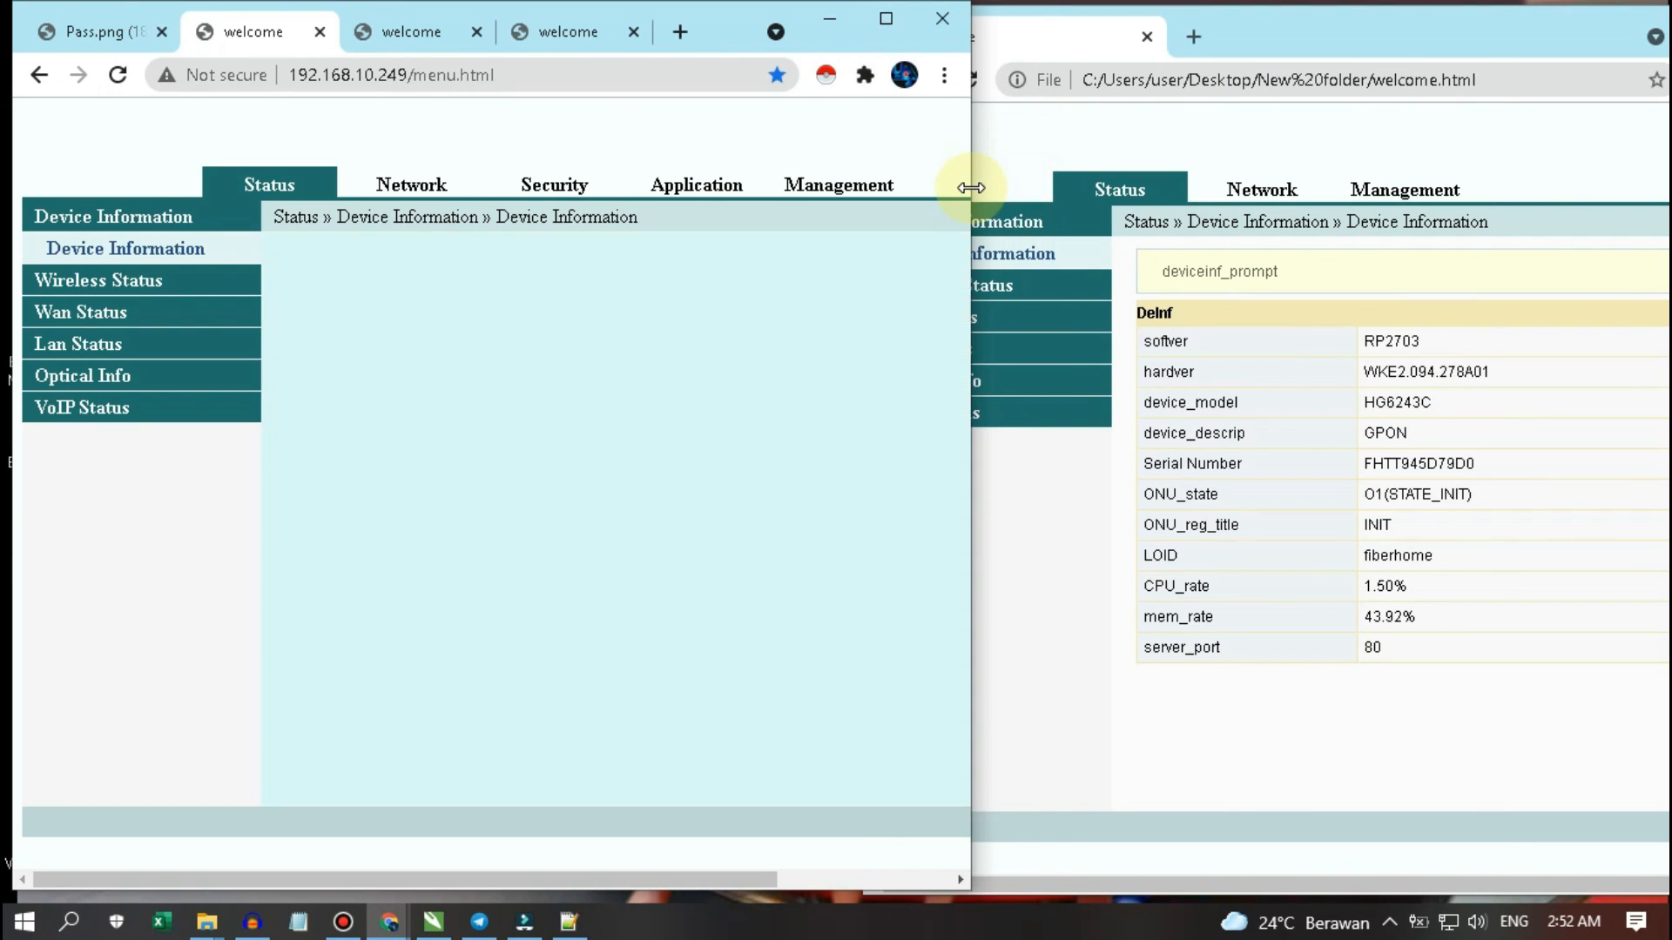
{"action": "left_click", "coordinate": [1263, 31]}
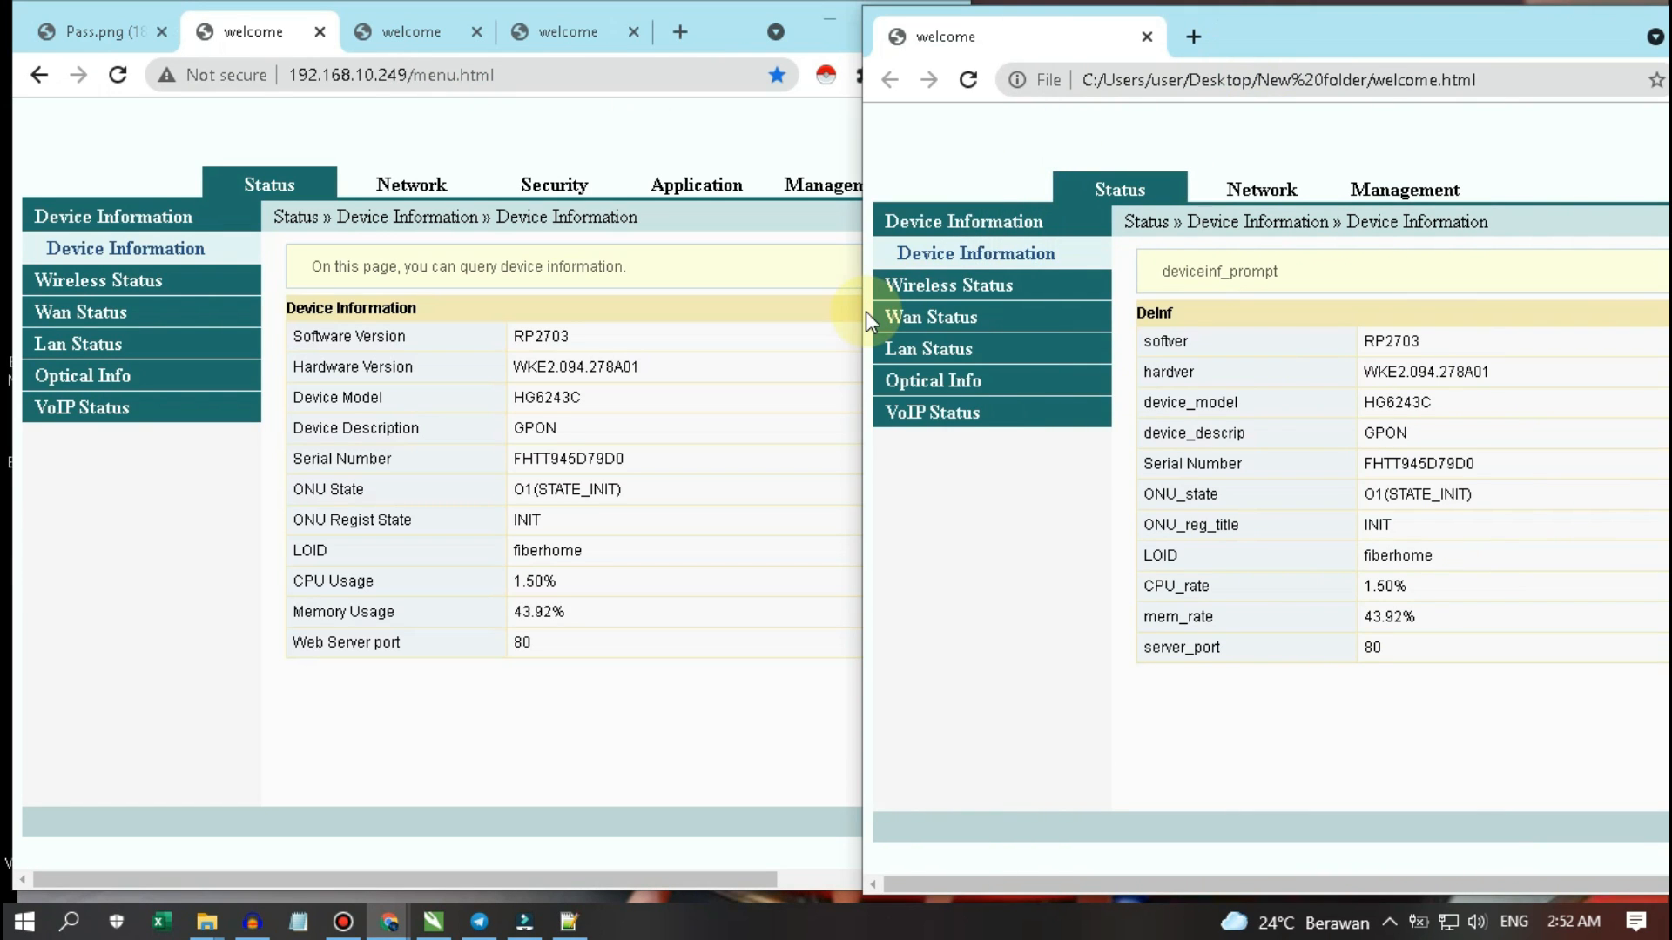
{"action": "left_click_drag", "start_coordinate": [865, 311], "coordinate": [968, 300]}
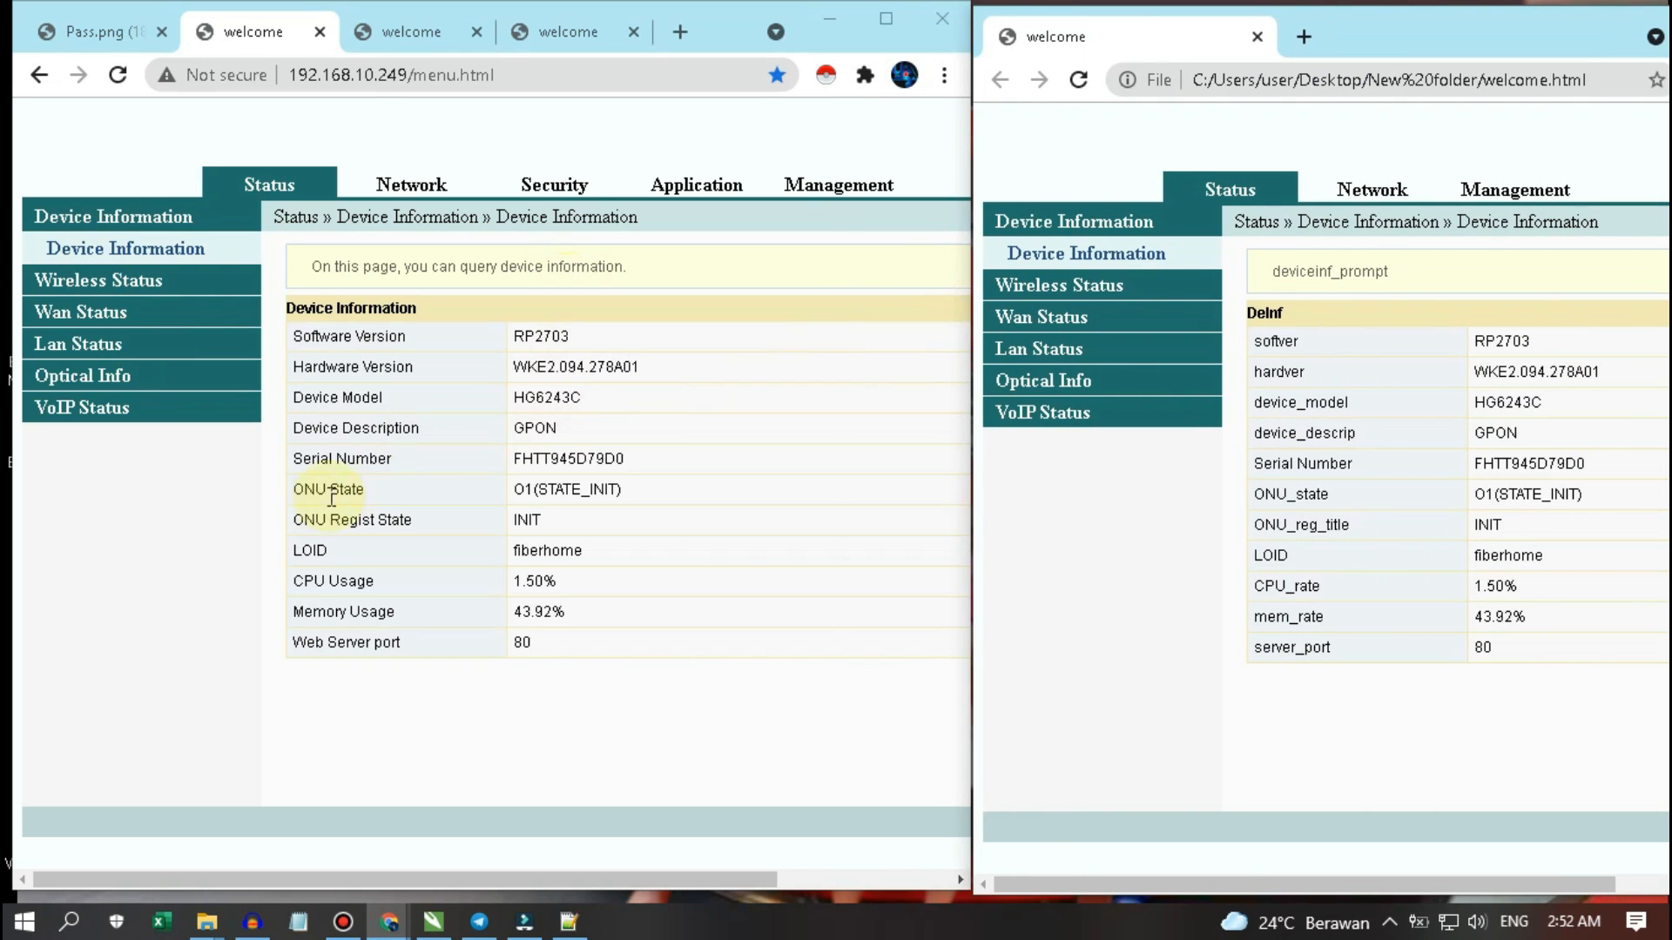
{"action": "left_click", "coordinate": [149, 582]}
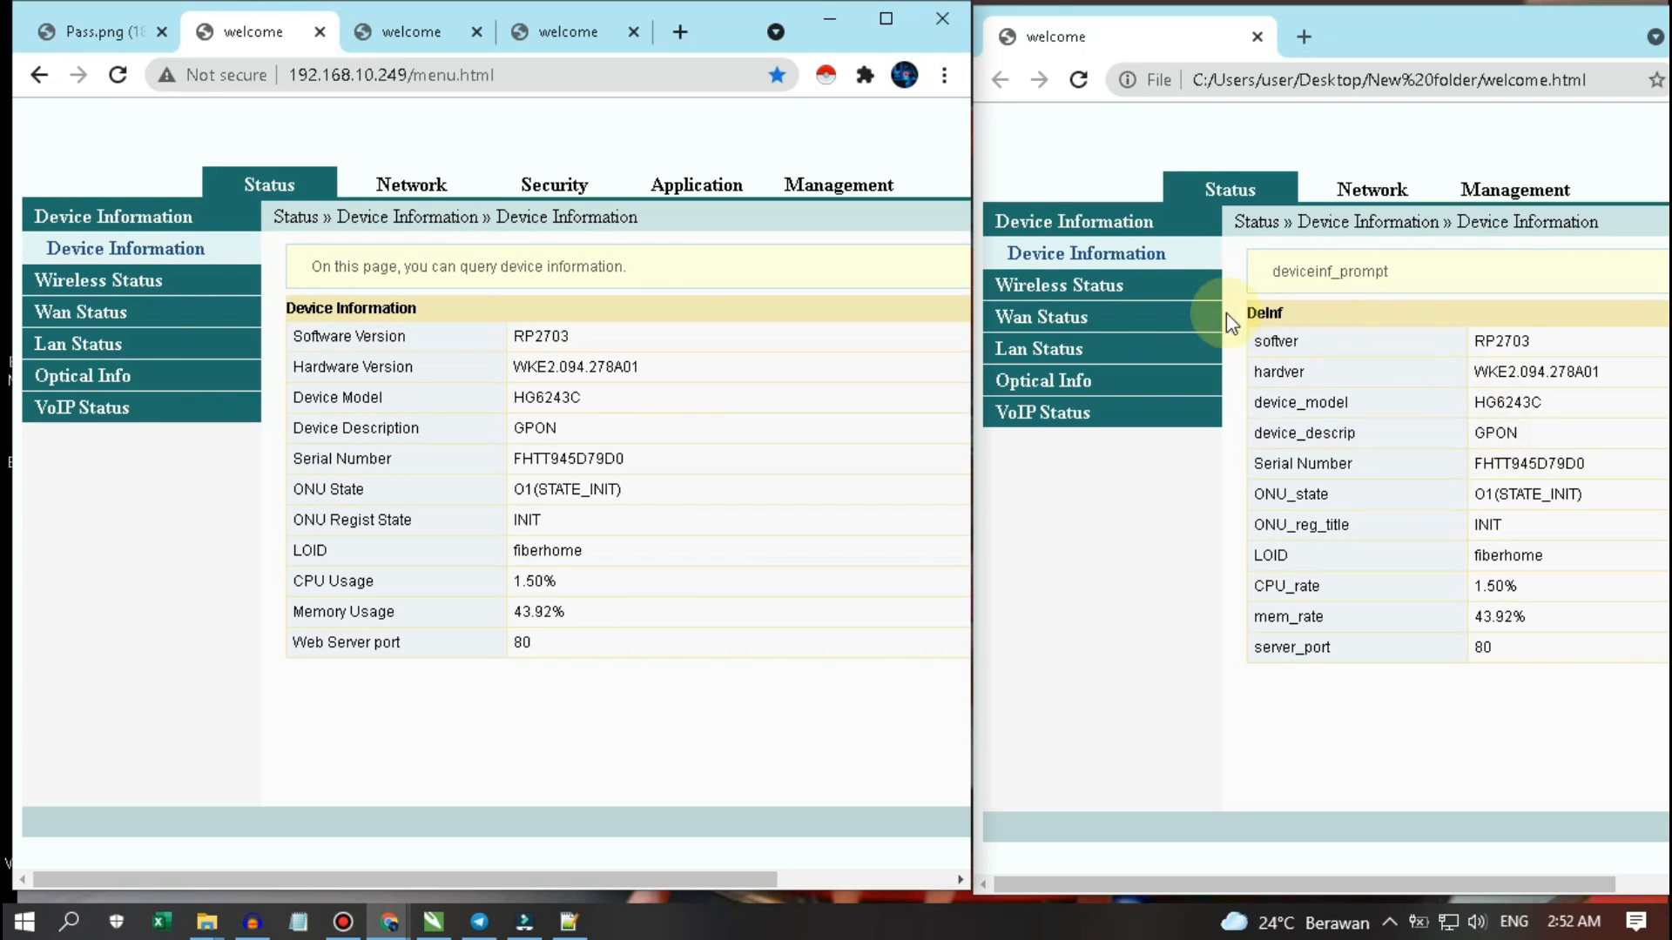
- Detach the local copy's Wlan Settings Basic tab into its own window
{"action": "left_click", "coordinate": [1104, 148]}
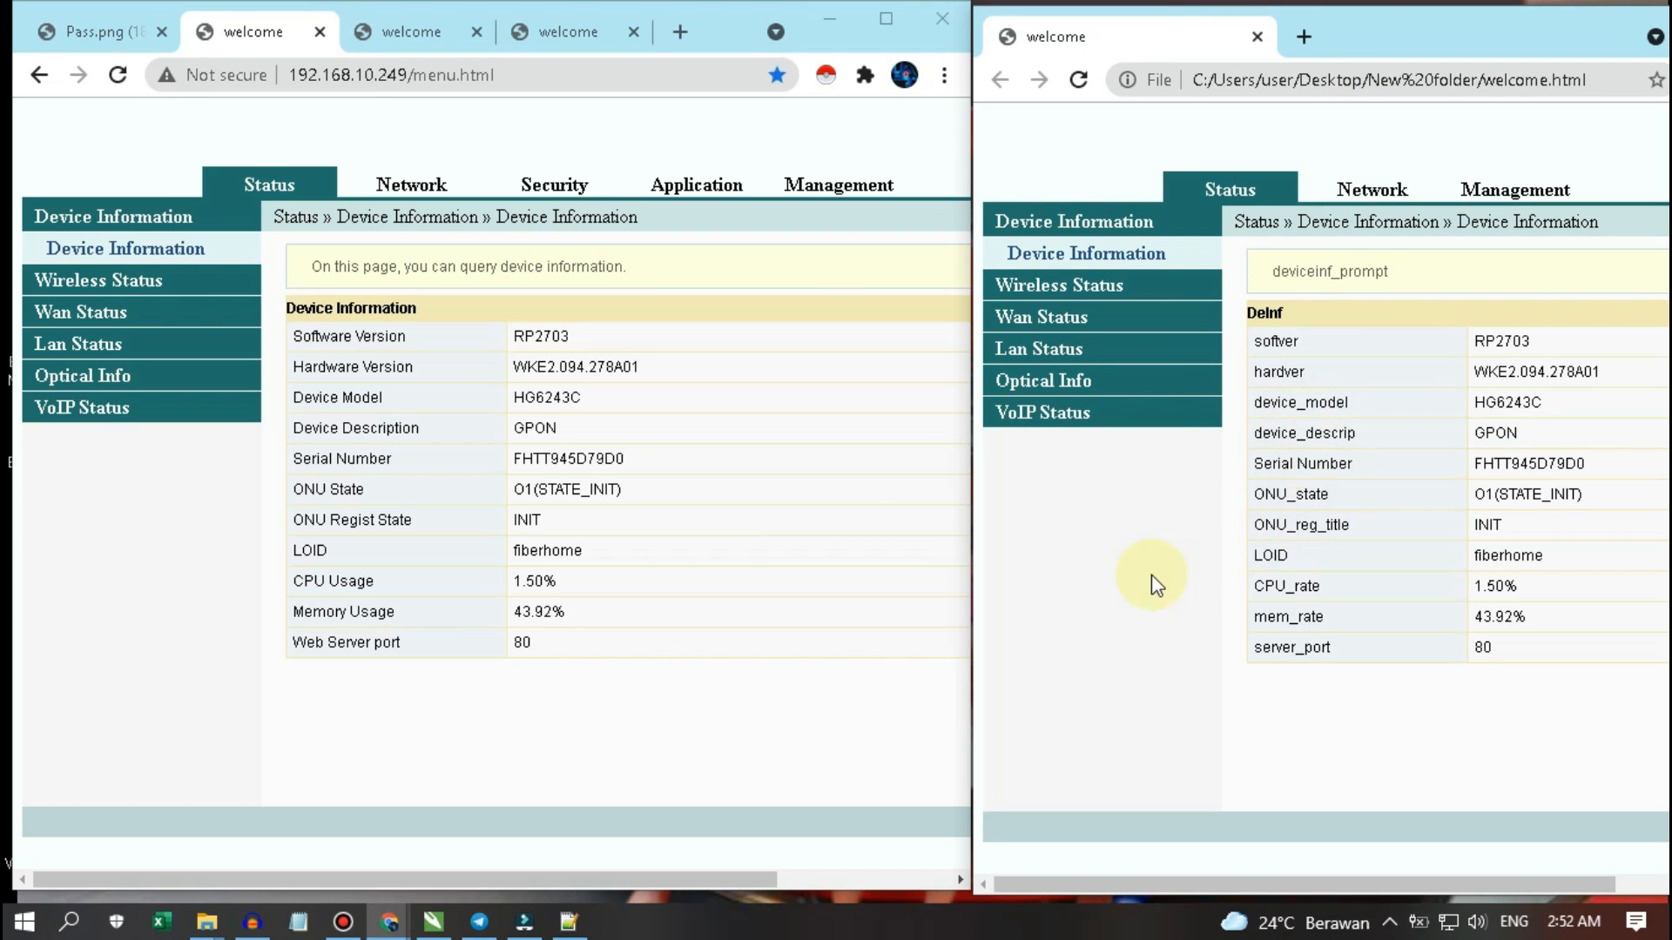
{"action": "left_click", "coordinate": [130, 644]}
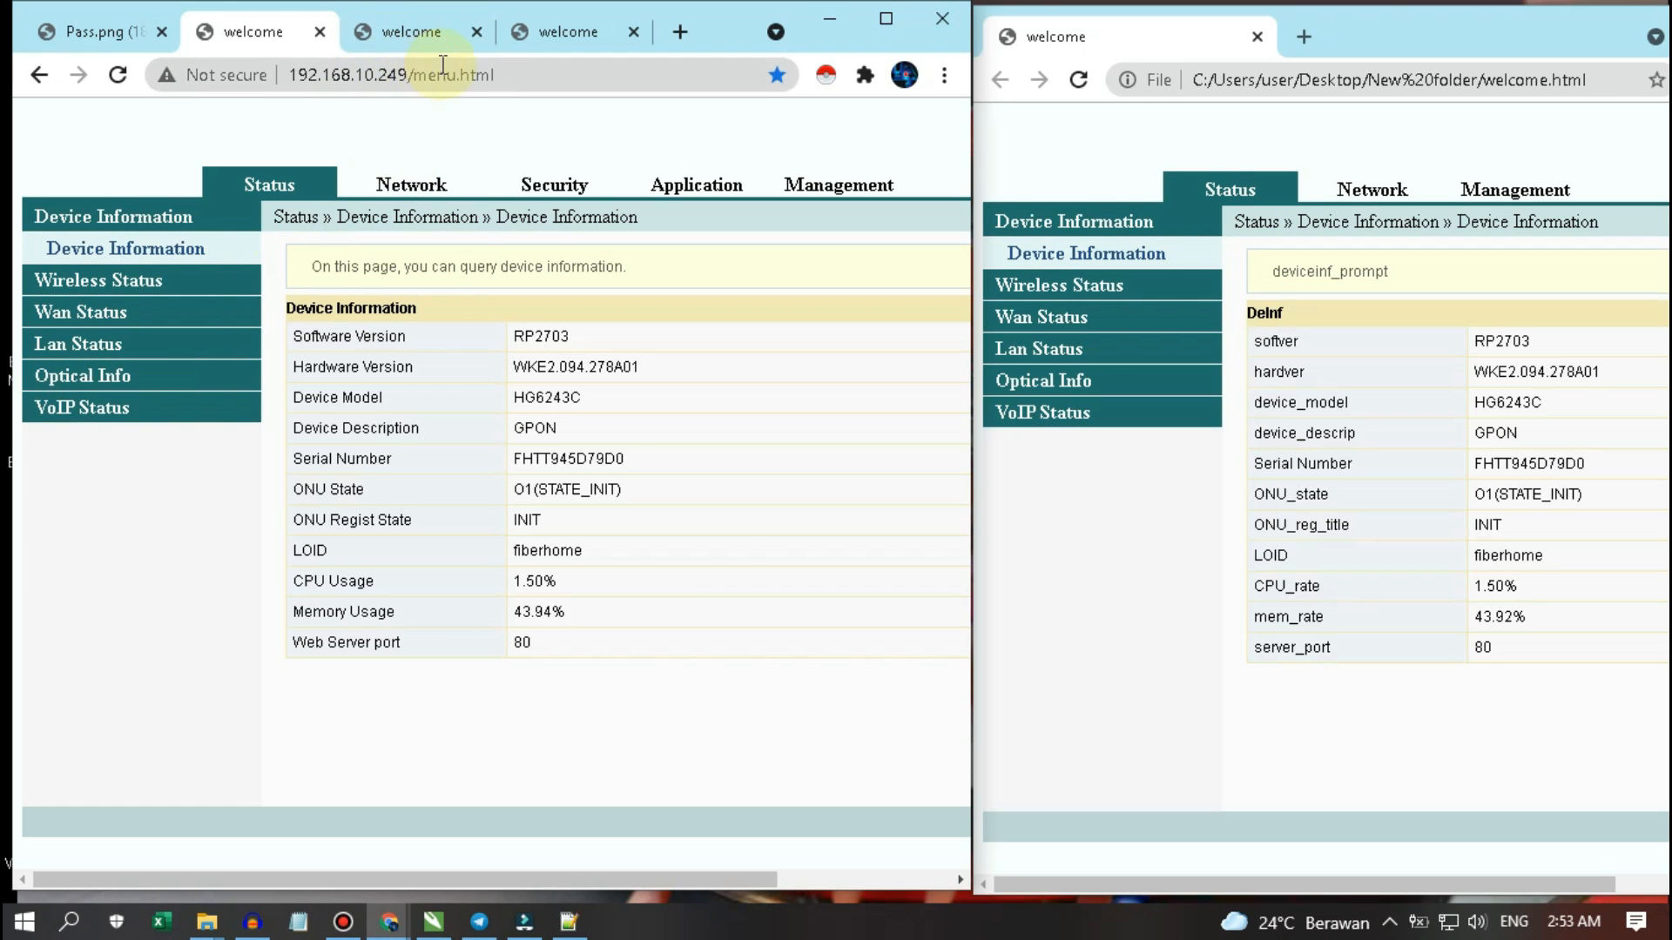
{"action": "left_click", "coordinate": [577, 31]}
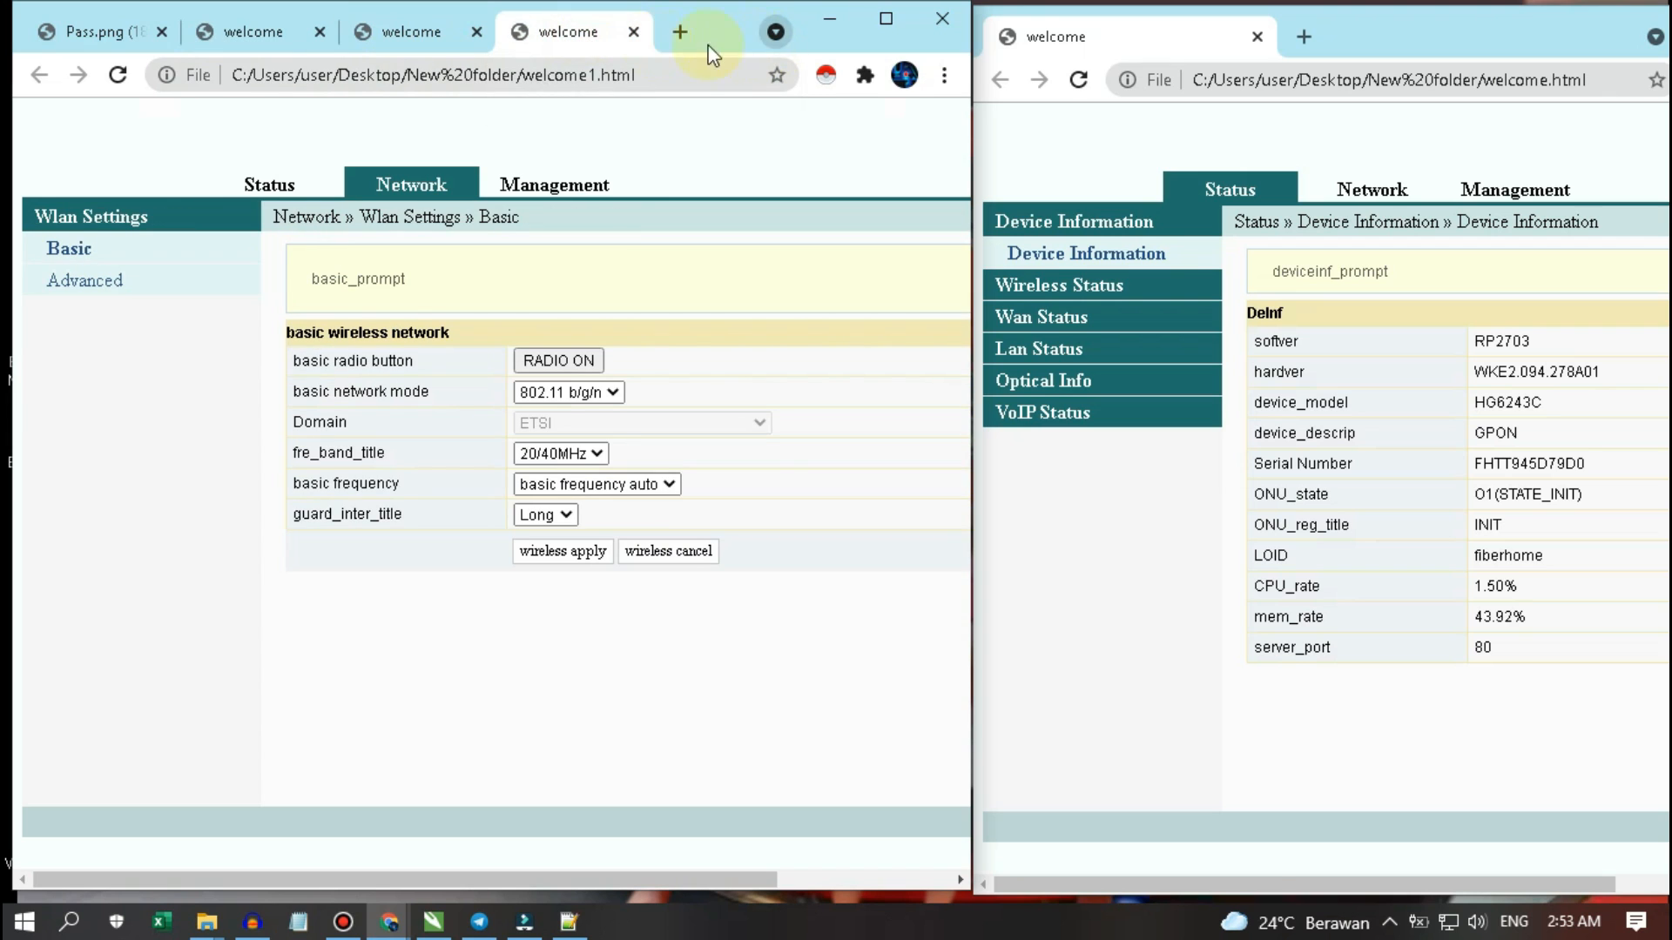
{"action": "left_click_drag", "start_coordinate": [1229, 165], "coordinate": [997, 202]}
- Move the wireless-settings copy window to the right and return to the router's Device Information tab
{"action": "left_click", "coordinate": [1548, 40]}
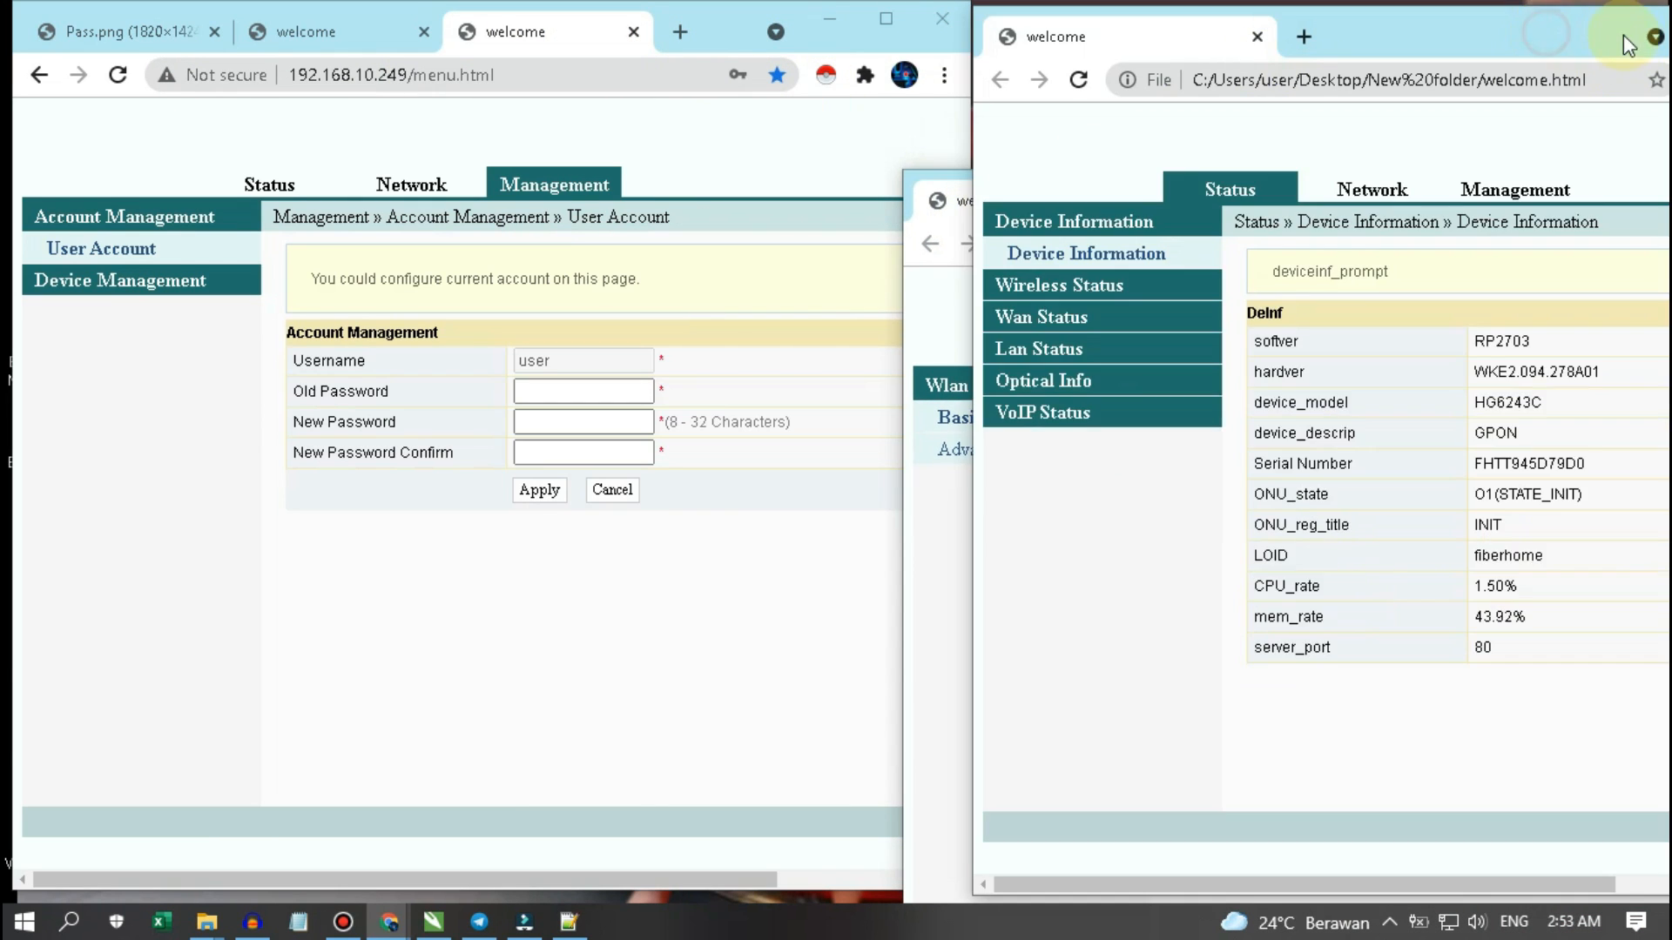
{"action": "left_click", "coordinate": [1654, 37]}
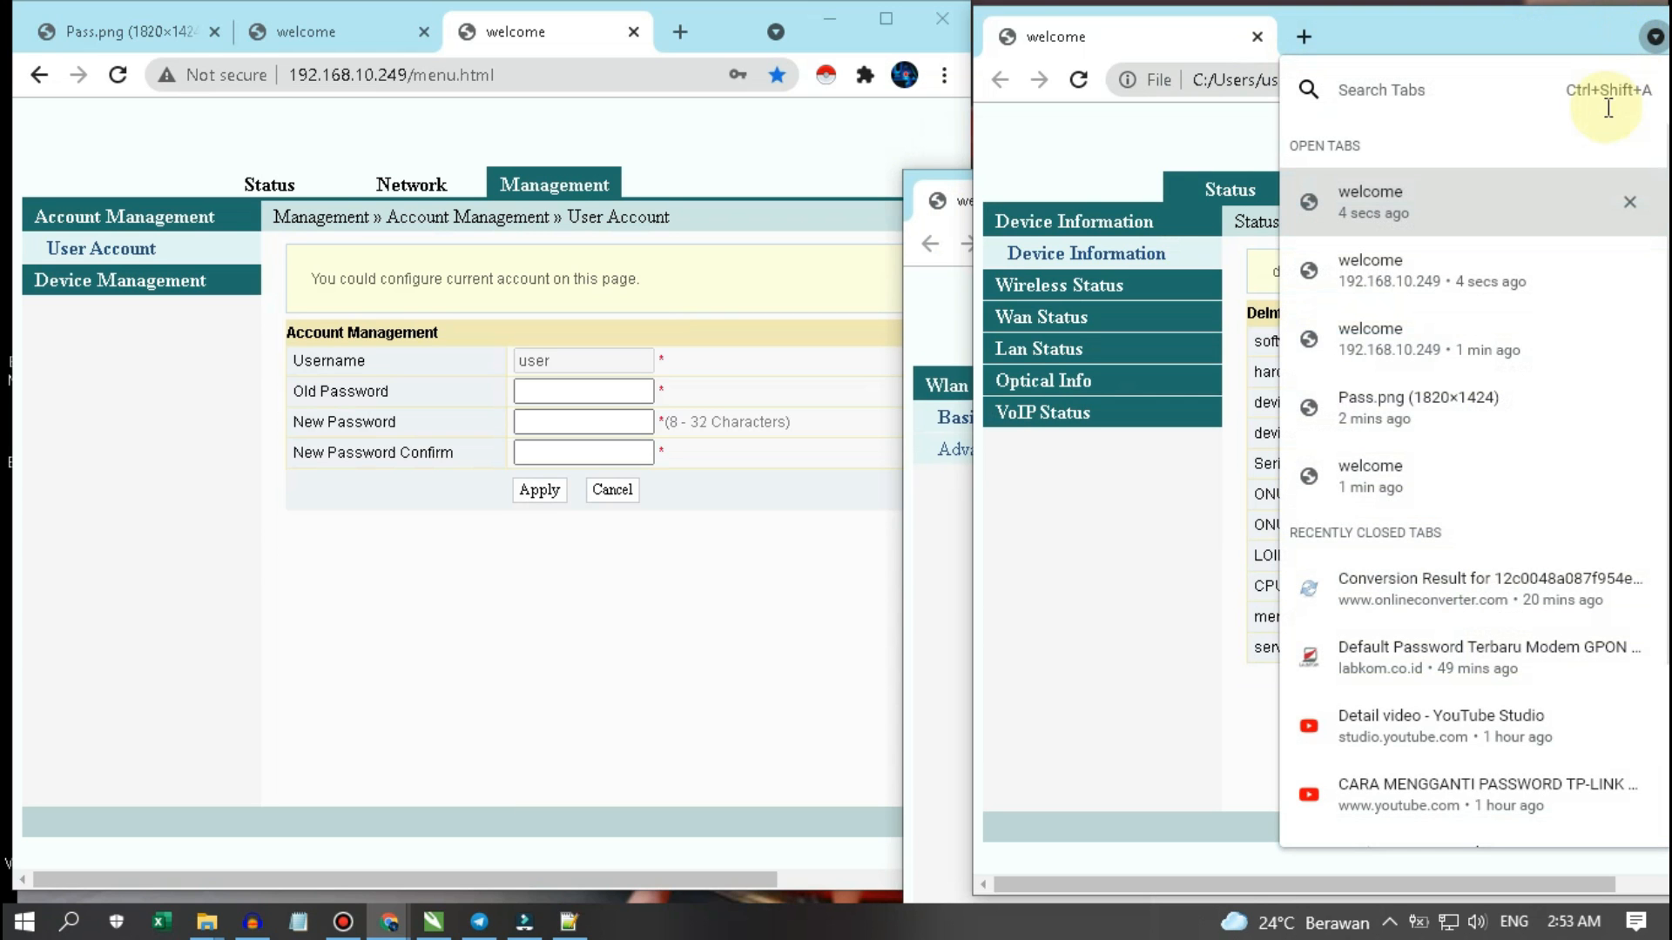
{"action": "left_click", "coordinate": [1656, 37]}
{"action": "left_click", "coordinate": [1656, 38]}
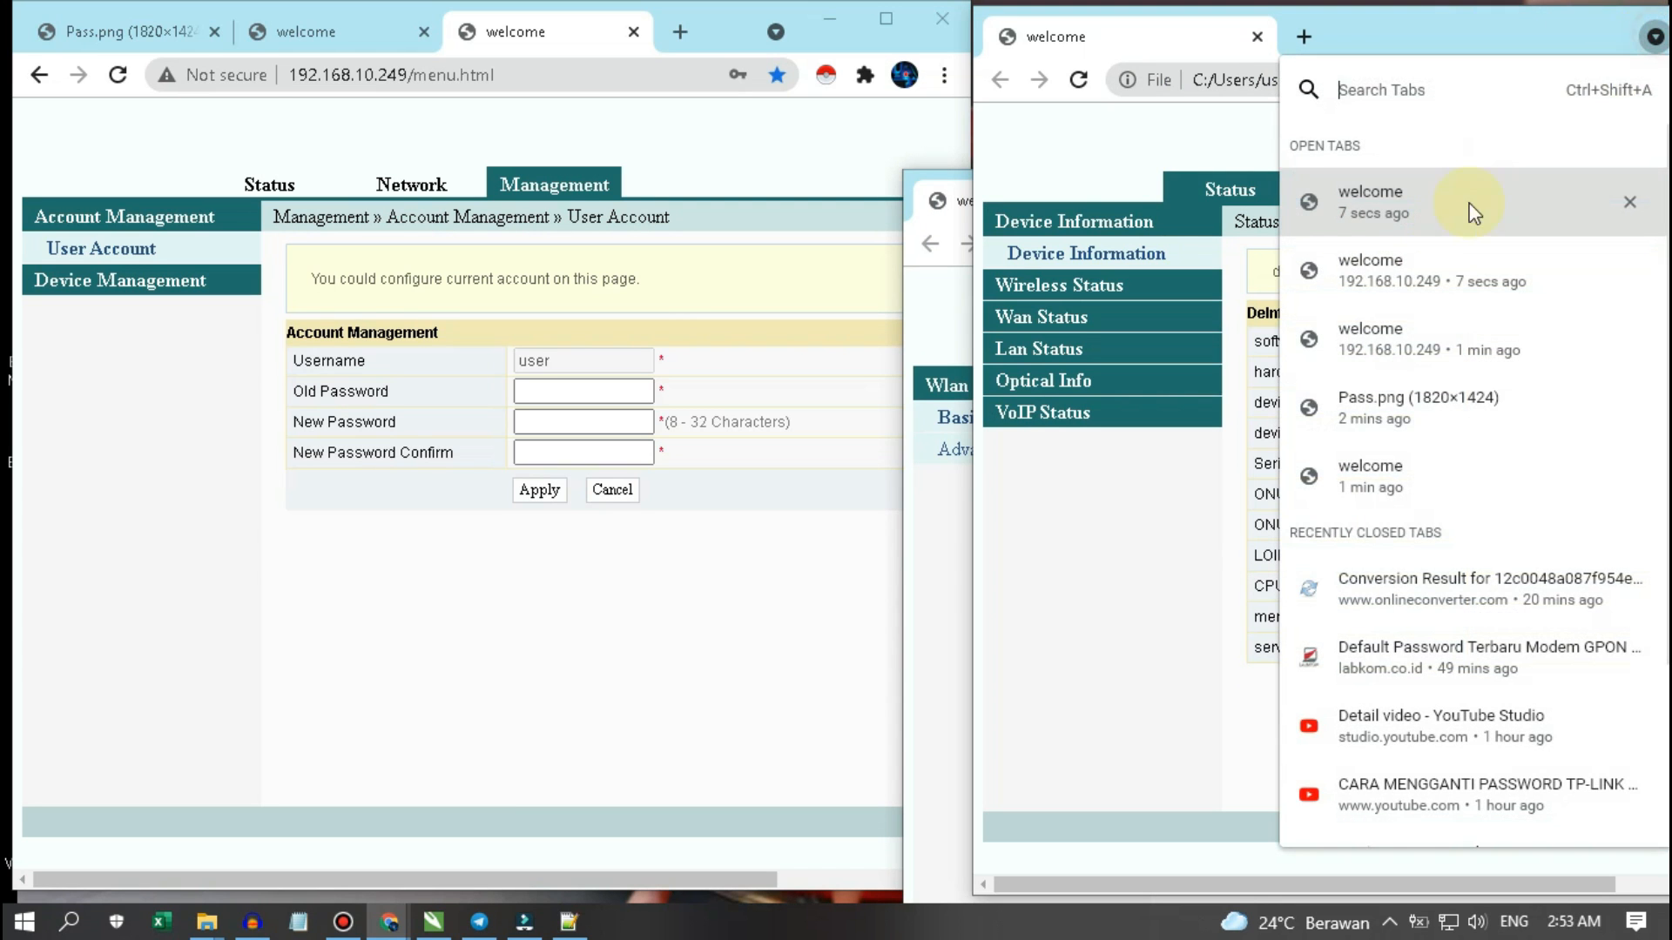
{"action": "left_click", "coordinate": [977, 261]}
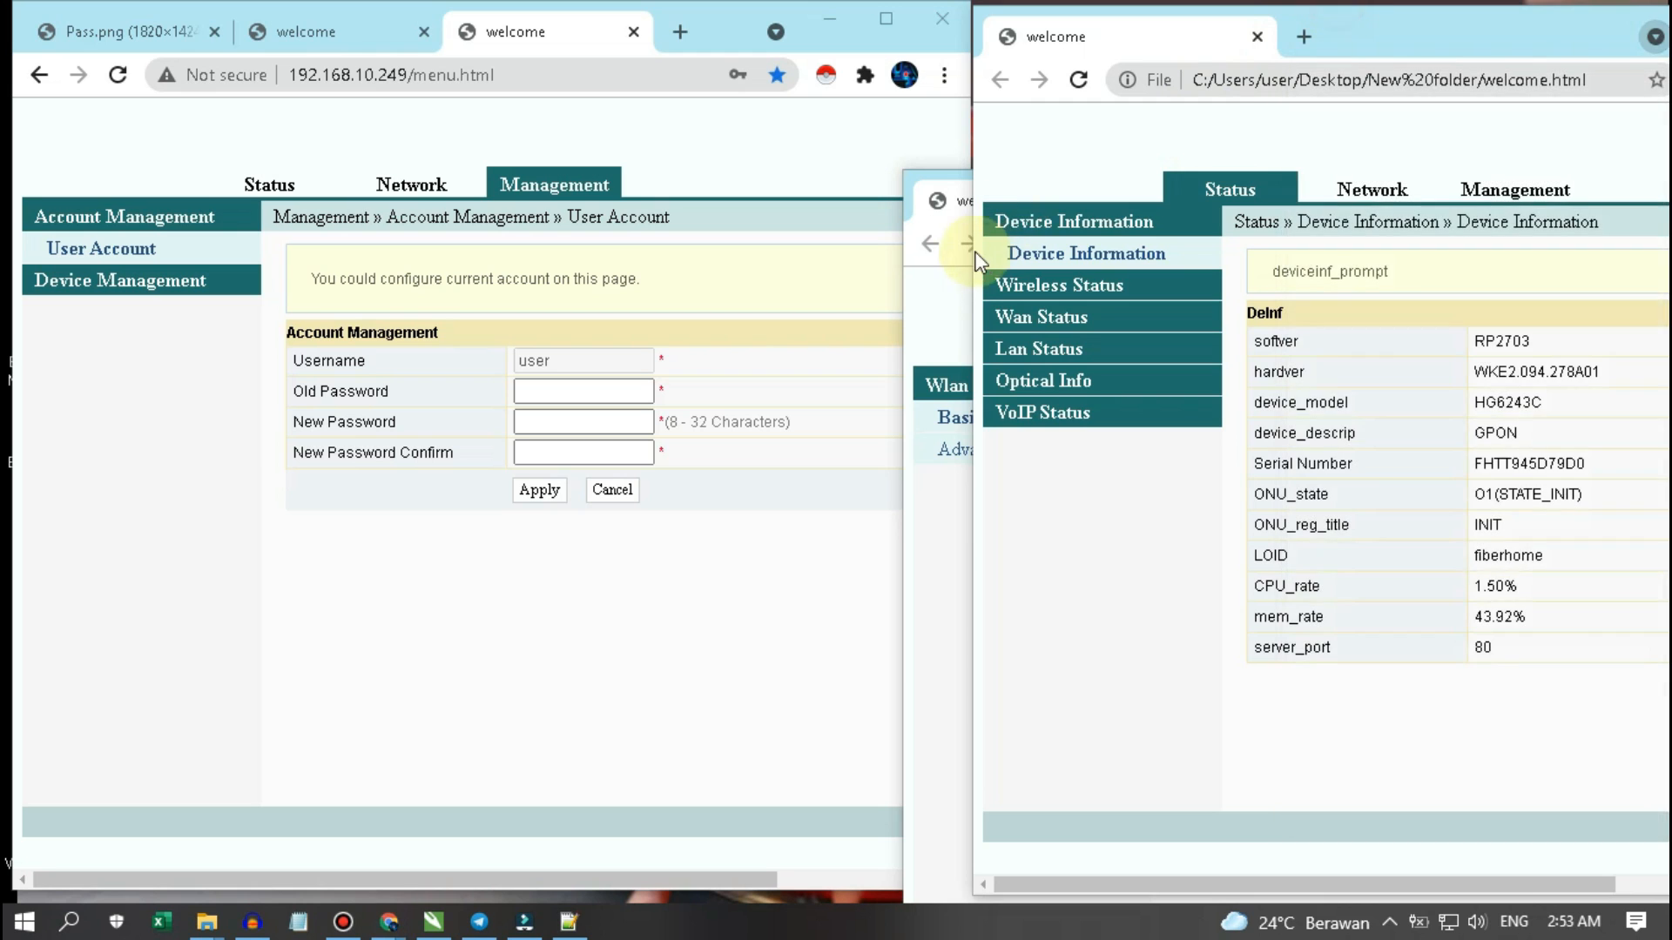
{"action": "left_click", "coordinate": [937, 317]}
{"action": "left_click_drag", "start_coordinate": [1304, 206], "coordinate": [1366, 38]}
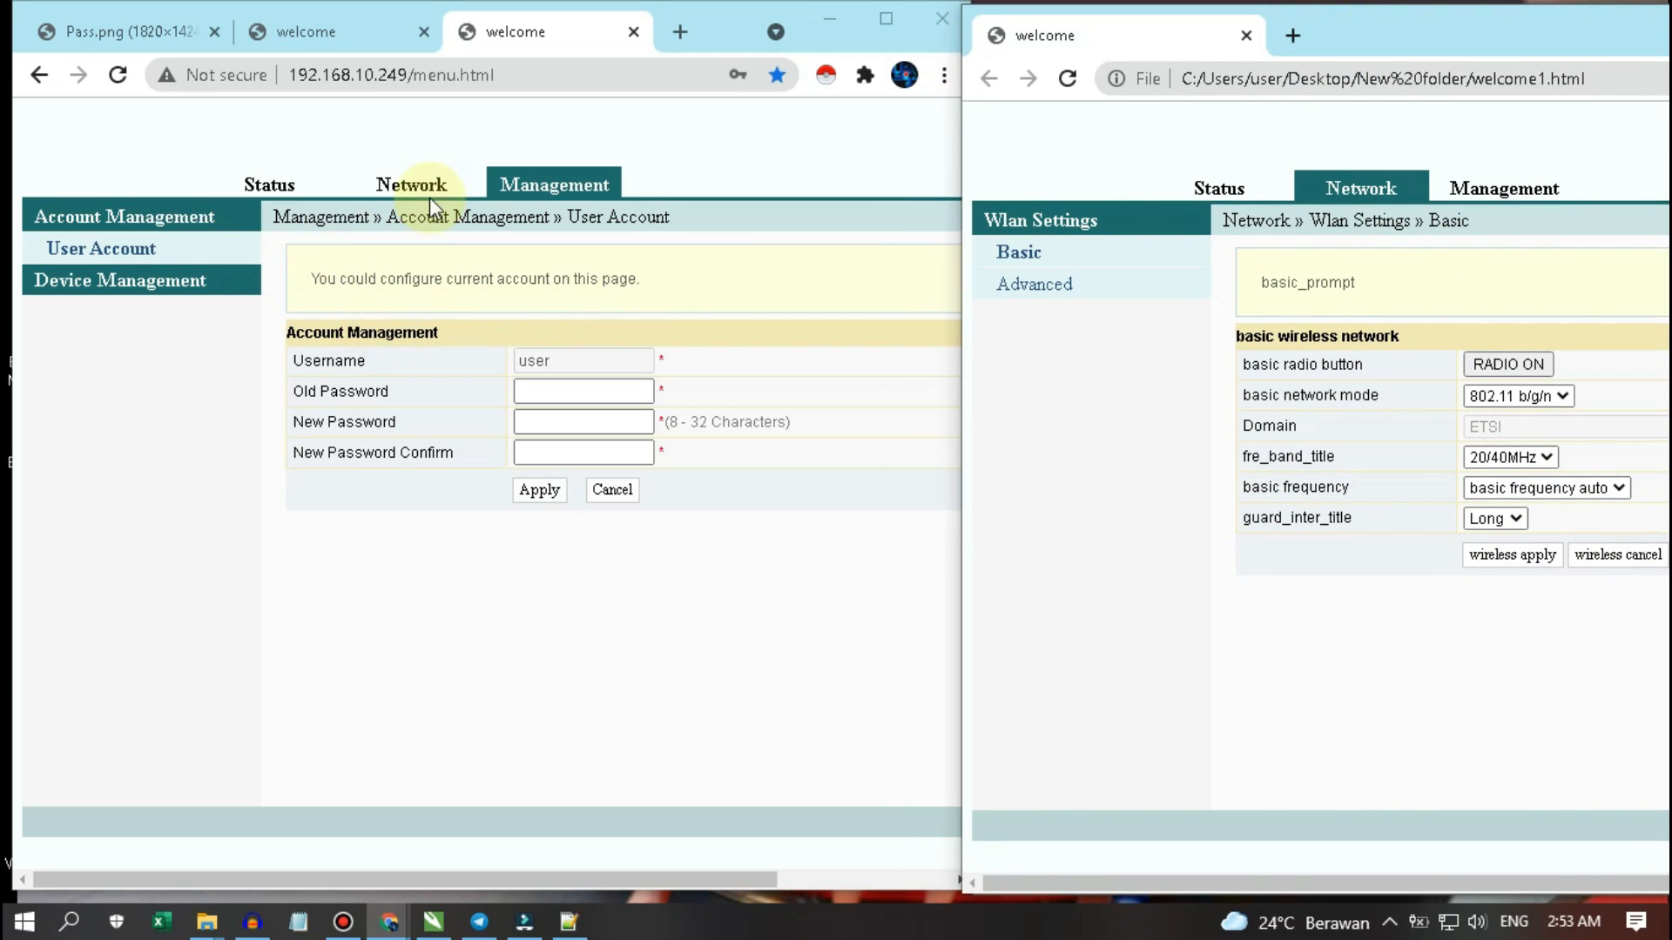
{"action": "left_click", "coordinate": [327, 35]}
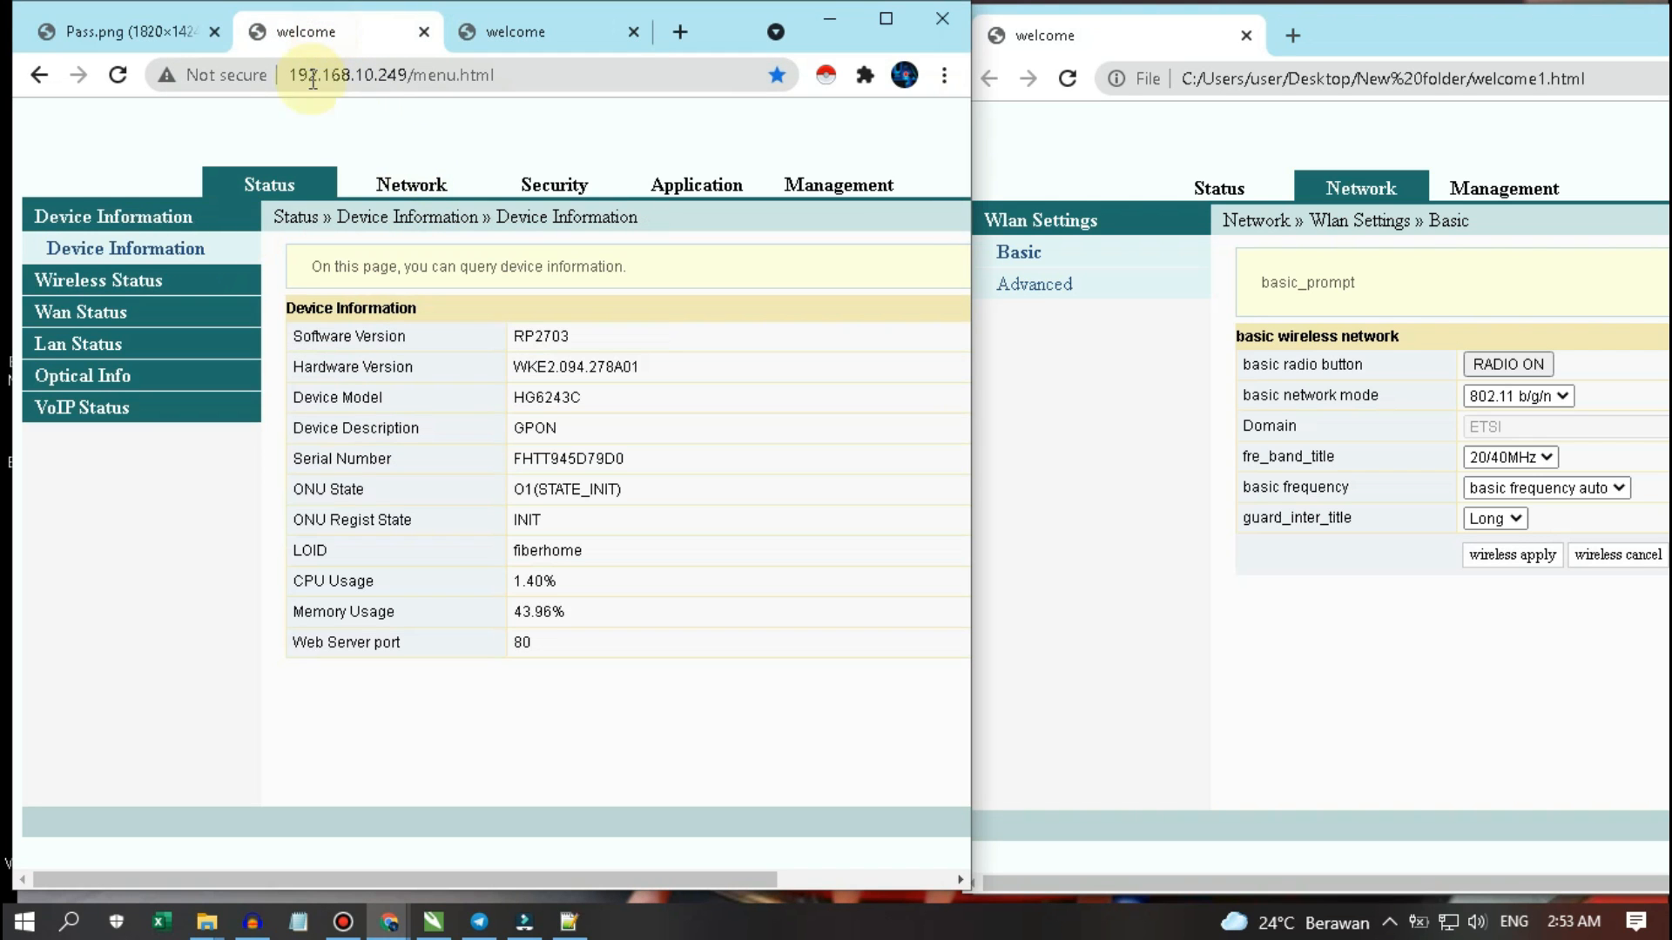
- Load the router's Wlan Settings Basic page (802.11 b/g/n, 20MHz, channel 6) beside the local copy
{"action": "left_click", "coordinate": [412, 188]}
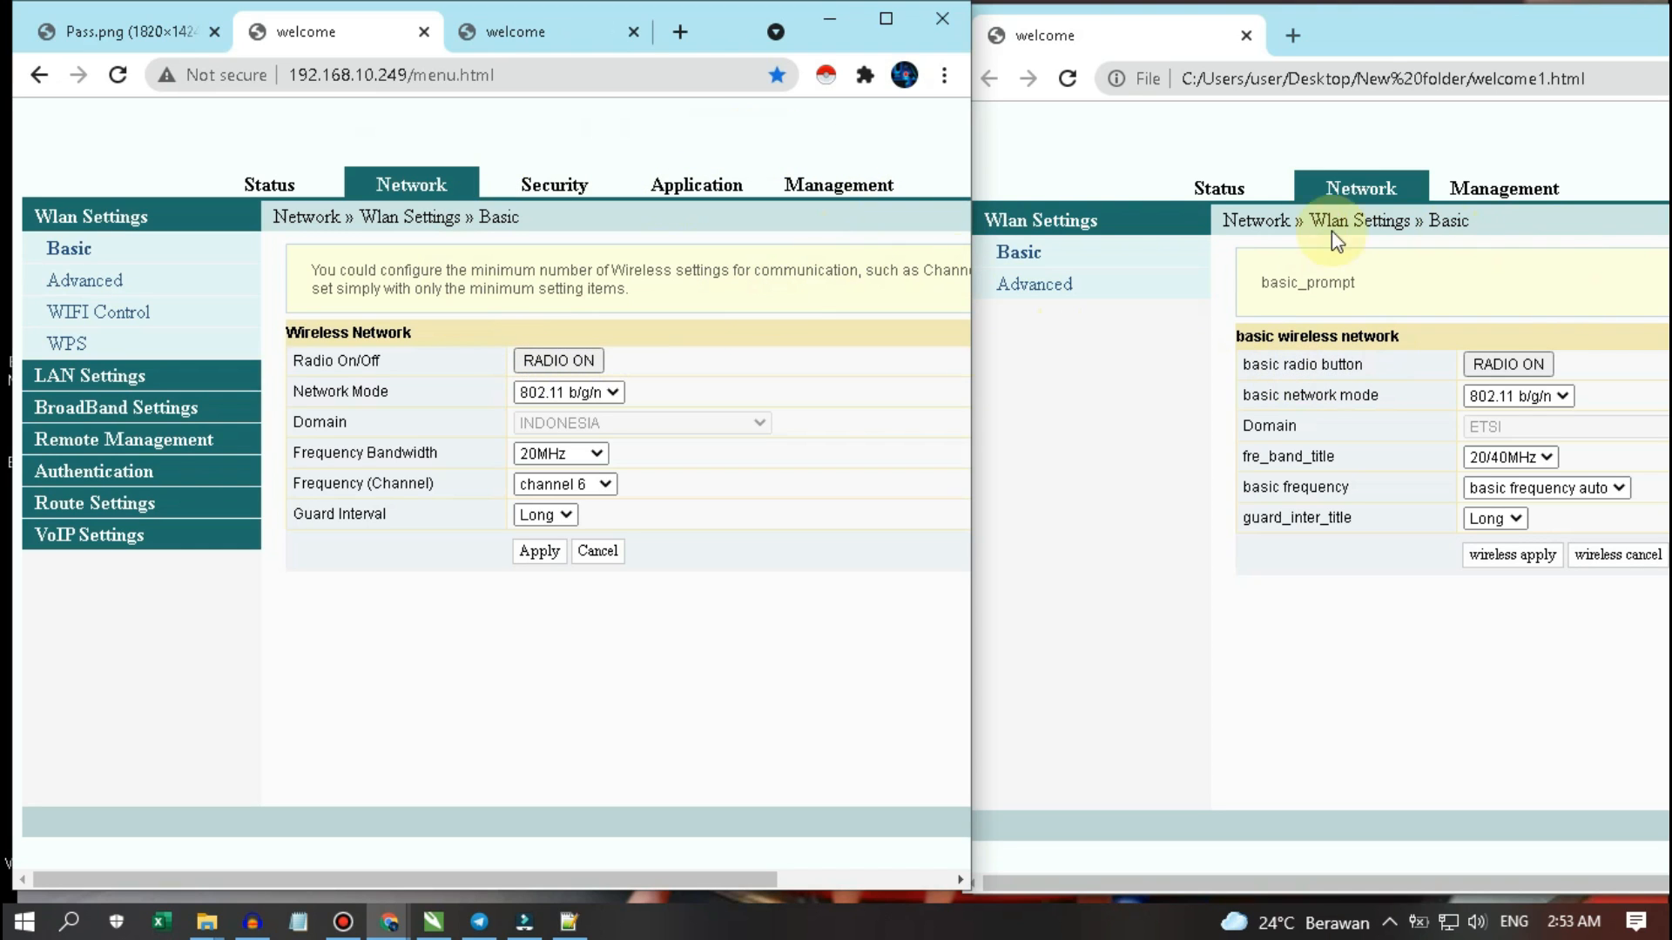
{"action": "left_click", "coordinate": [1114, 437]}
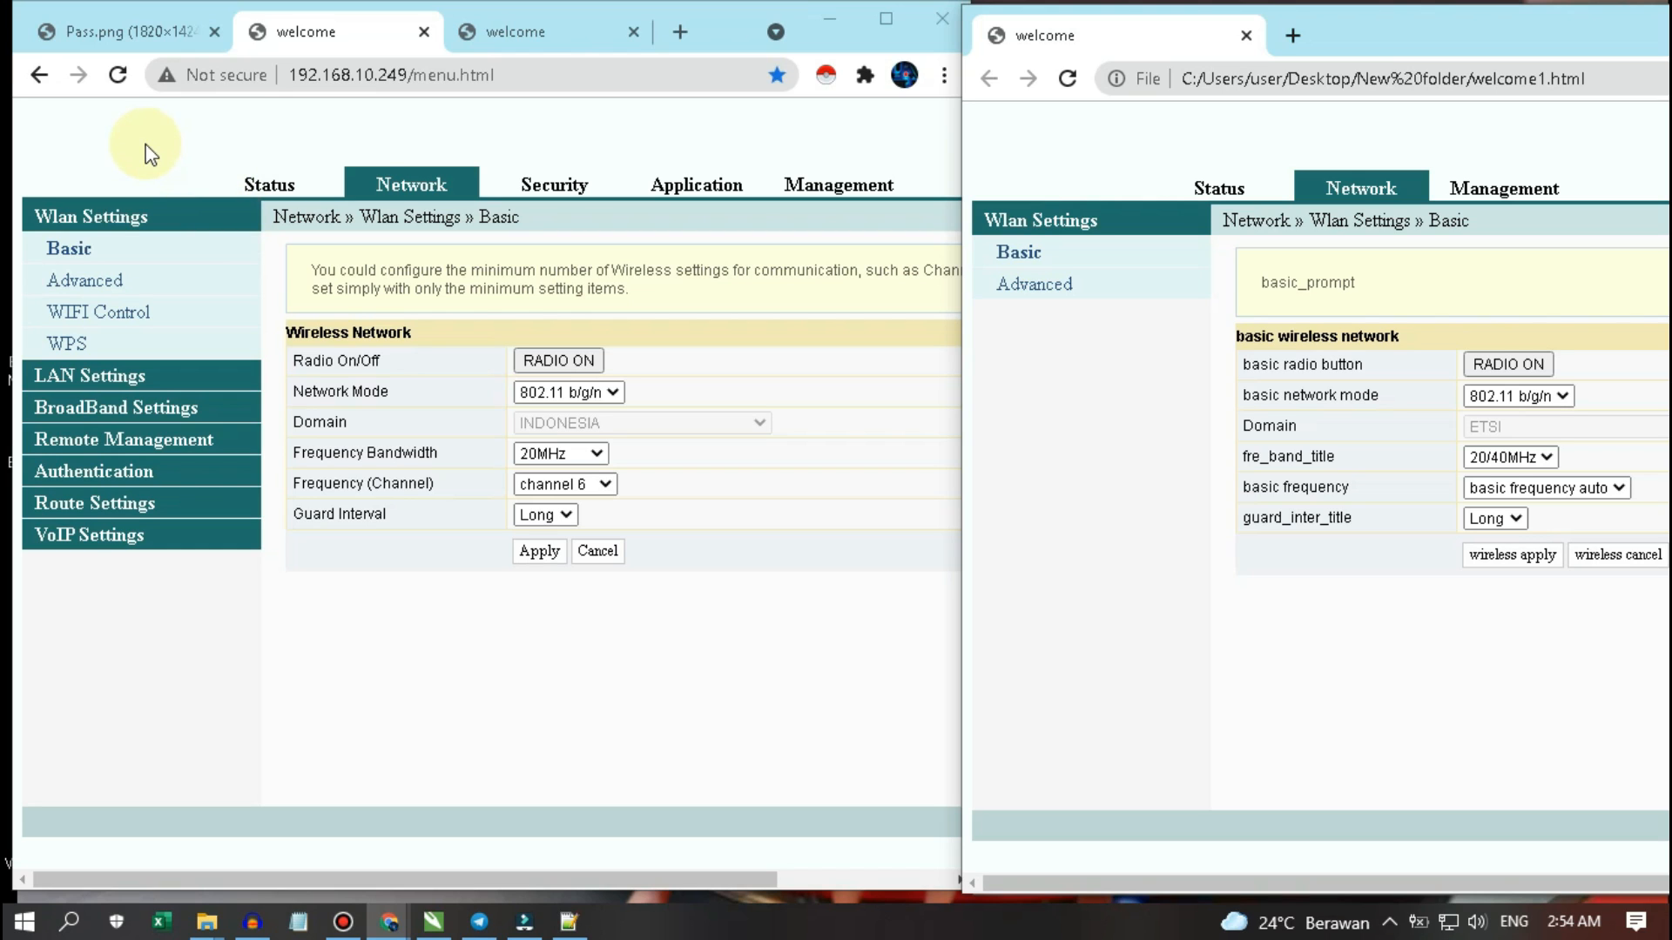
- View the router's LAN Settings, selecting the 192.168.10.249 interface address
{"action": "left_click", "coordinate": [165, 133]}
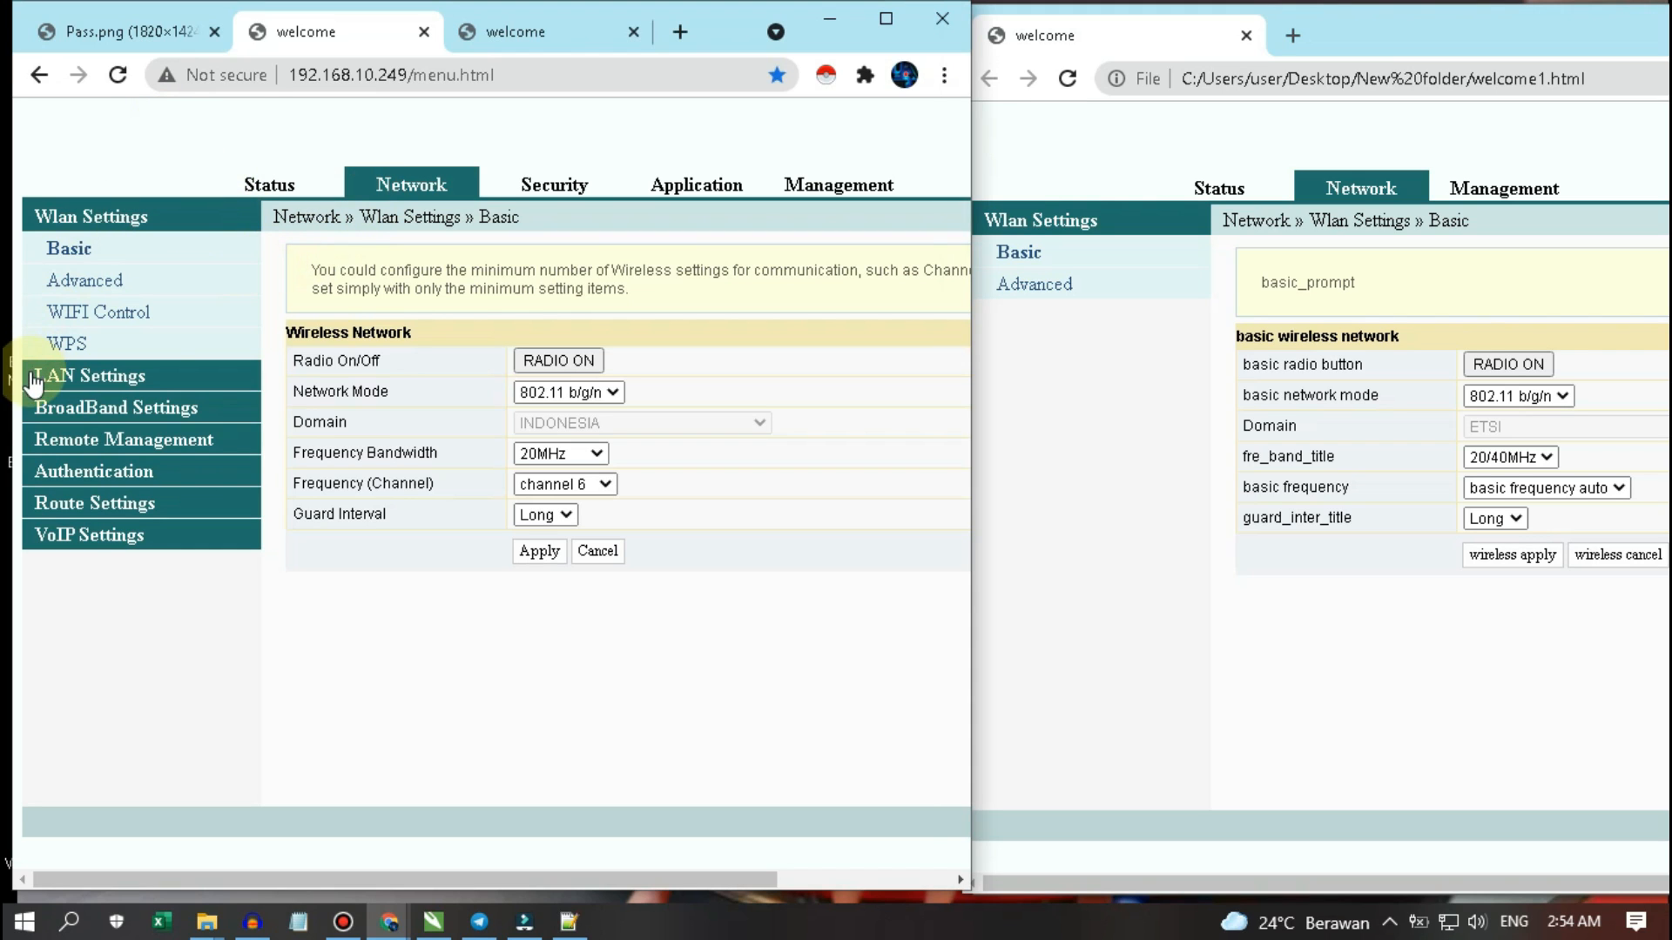
{"action": "left_click", "coordinate": [129, 379]}
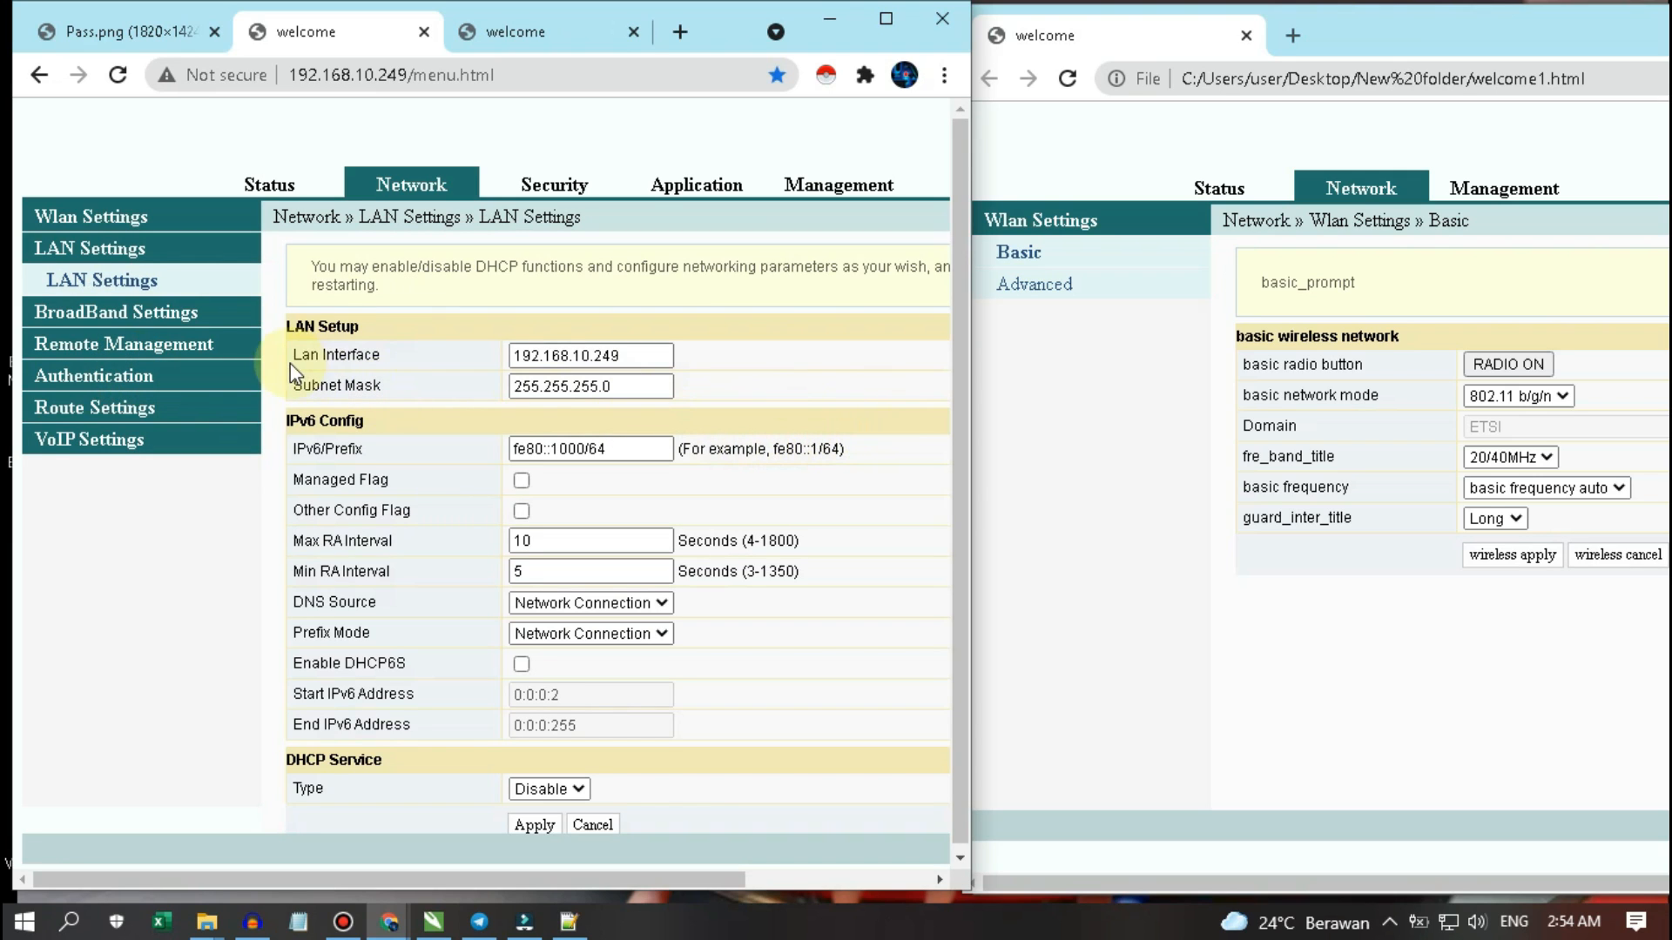
{"action": "triple_click", "coordinate": [574, 355]}
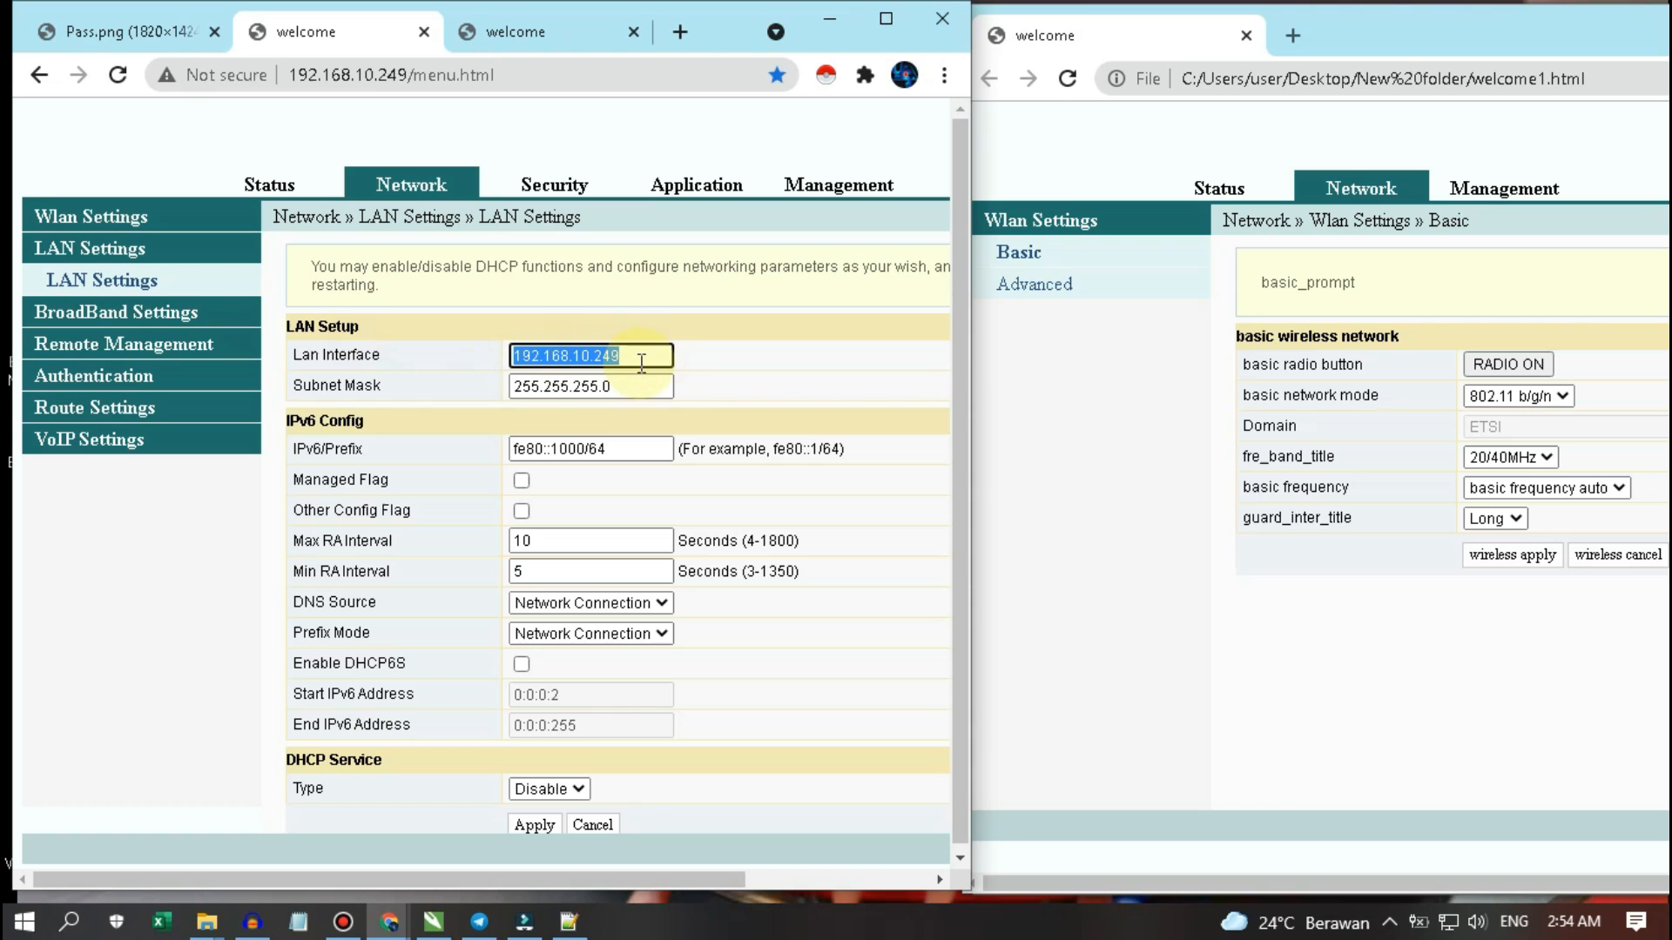
- Review broadband Internet, ACS Server, OLT Authentication and IPv4 Default Route settings, ending on Firewall Control
{"action": "left_click", "coordinate": [153, 315]}
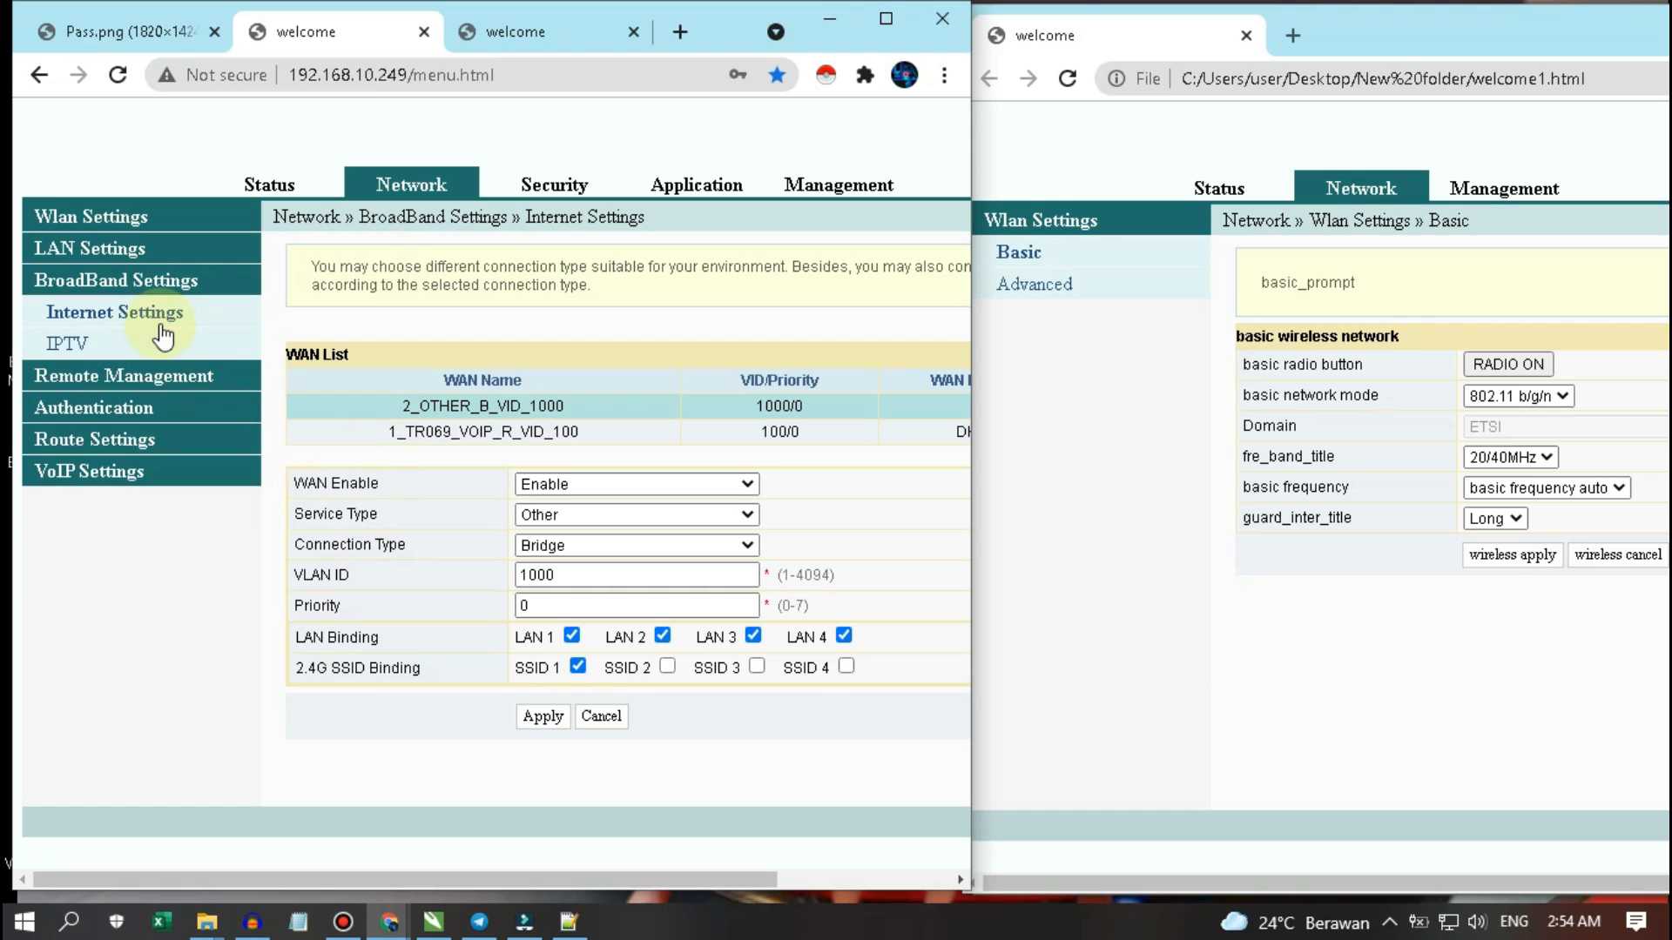
{"action": "left_click", "coordinate": [147, 383]}
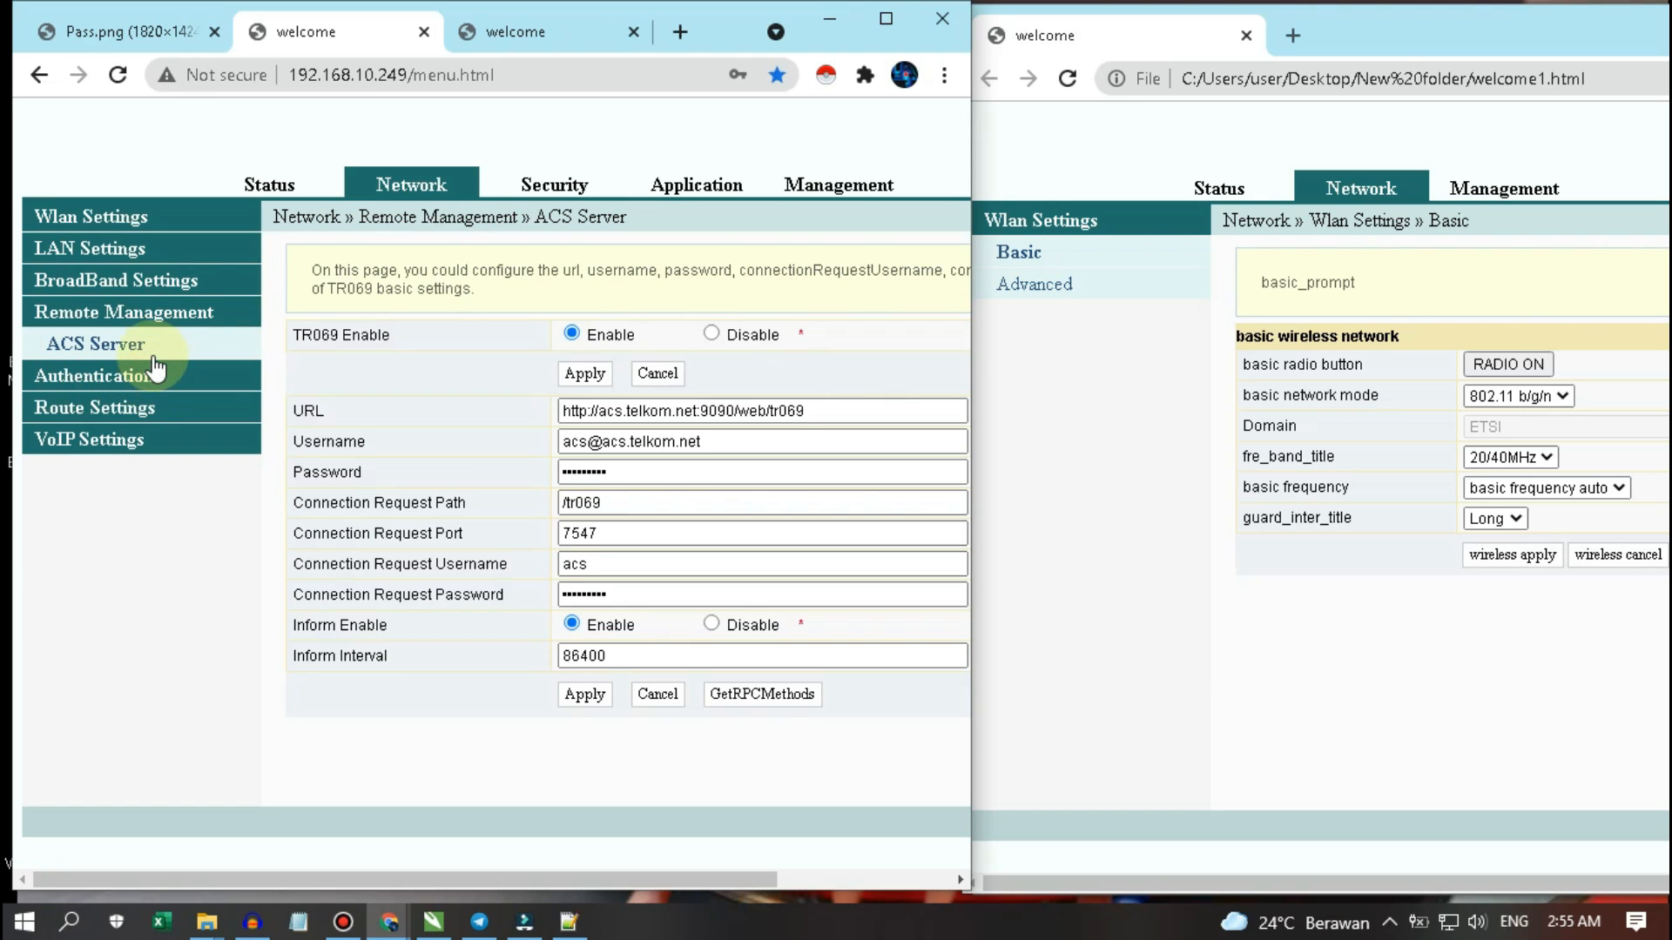
{"action": "left_click", "coordinate": [130, 375]}
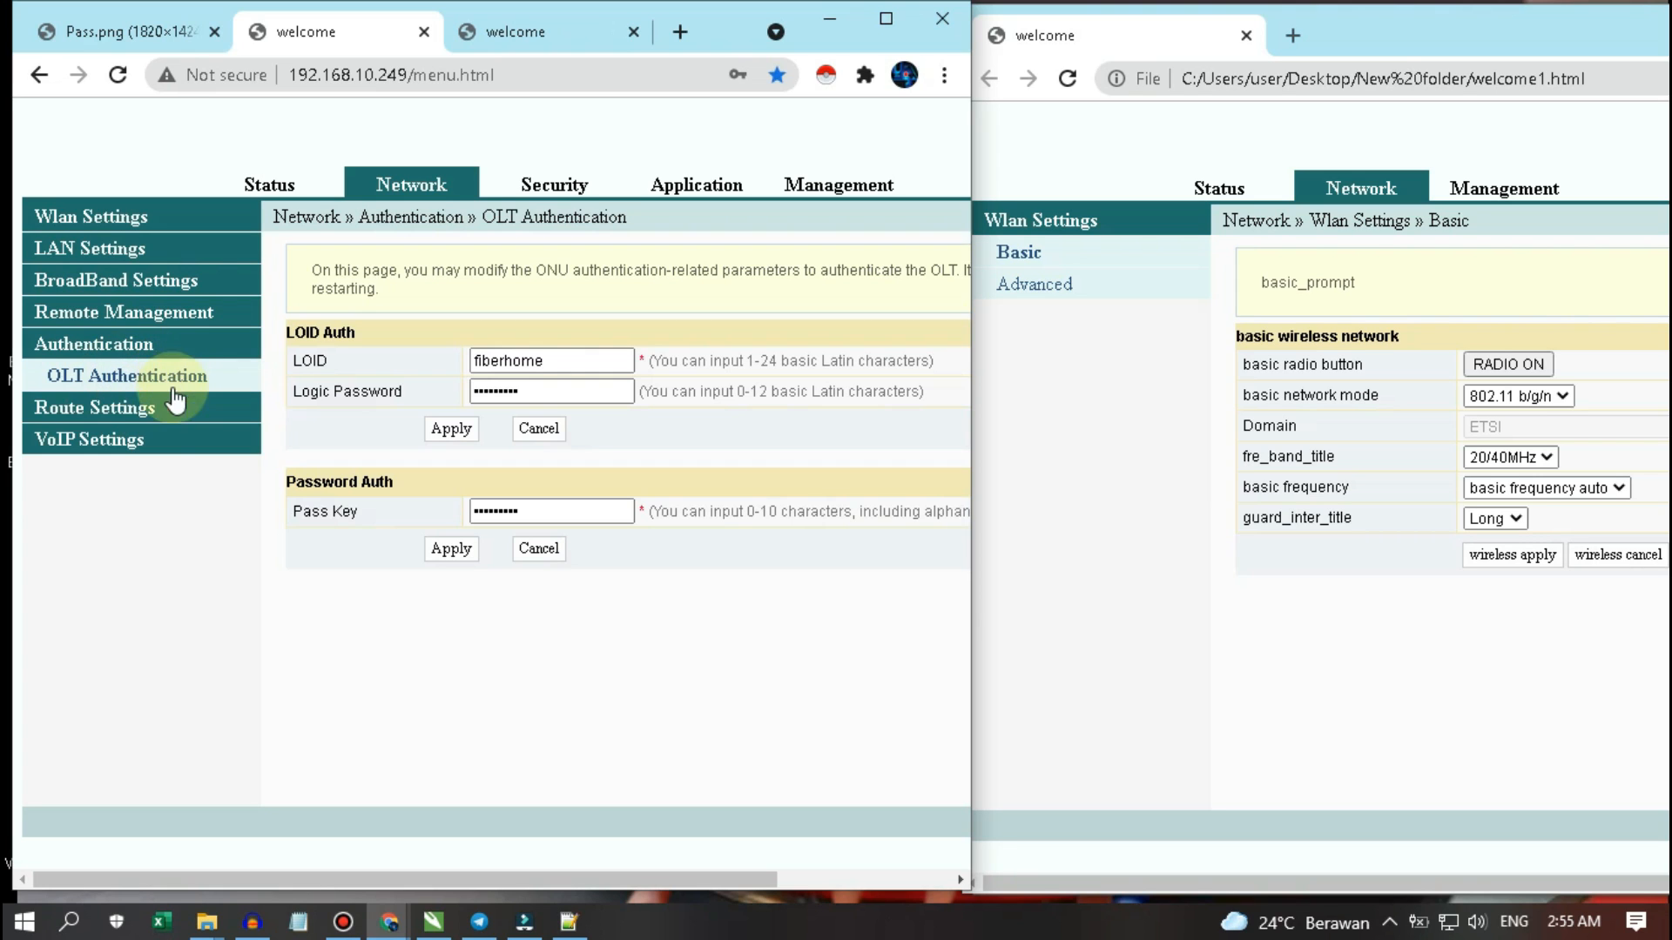
{"action": "left_click", "coordinate": [131, 406]}
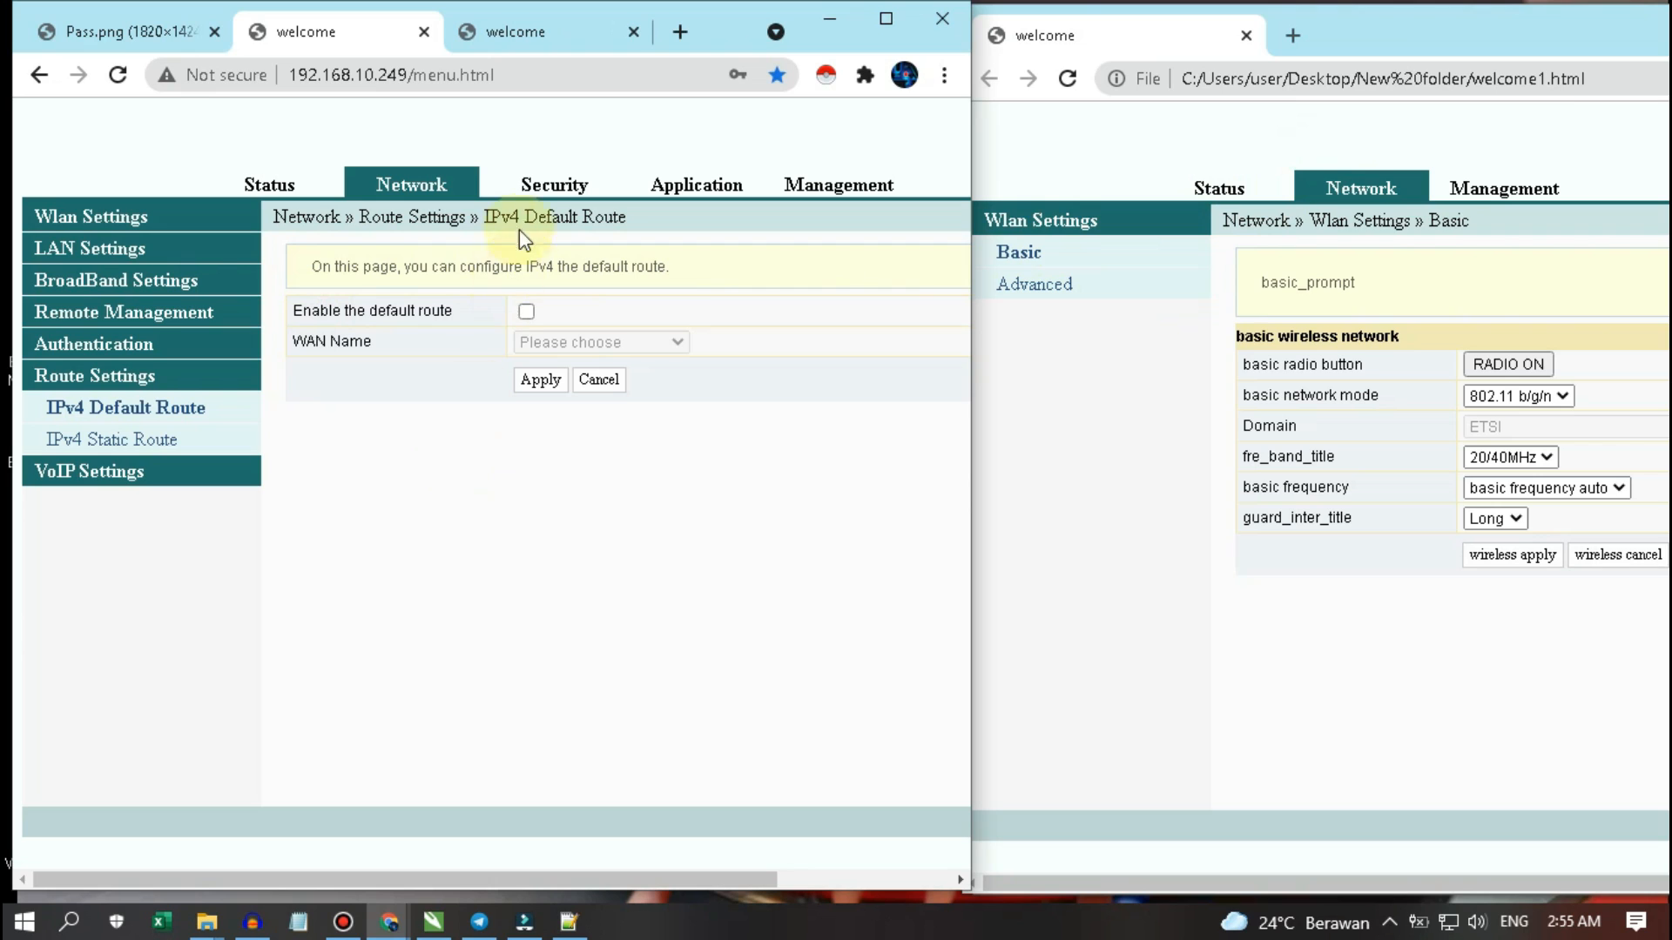
{"action": "left_click", "coordinate": [549, 193]}
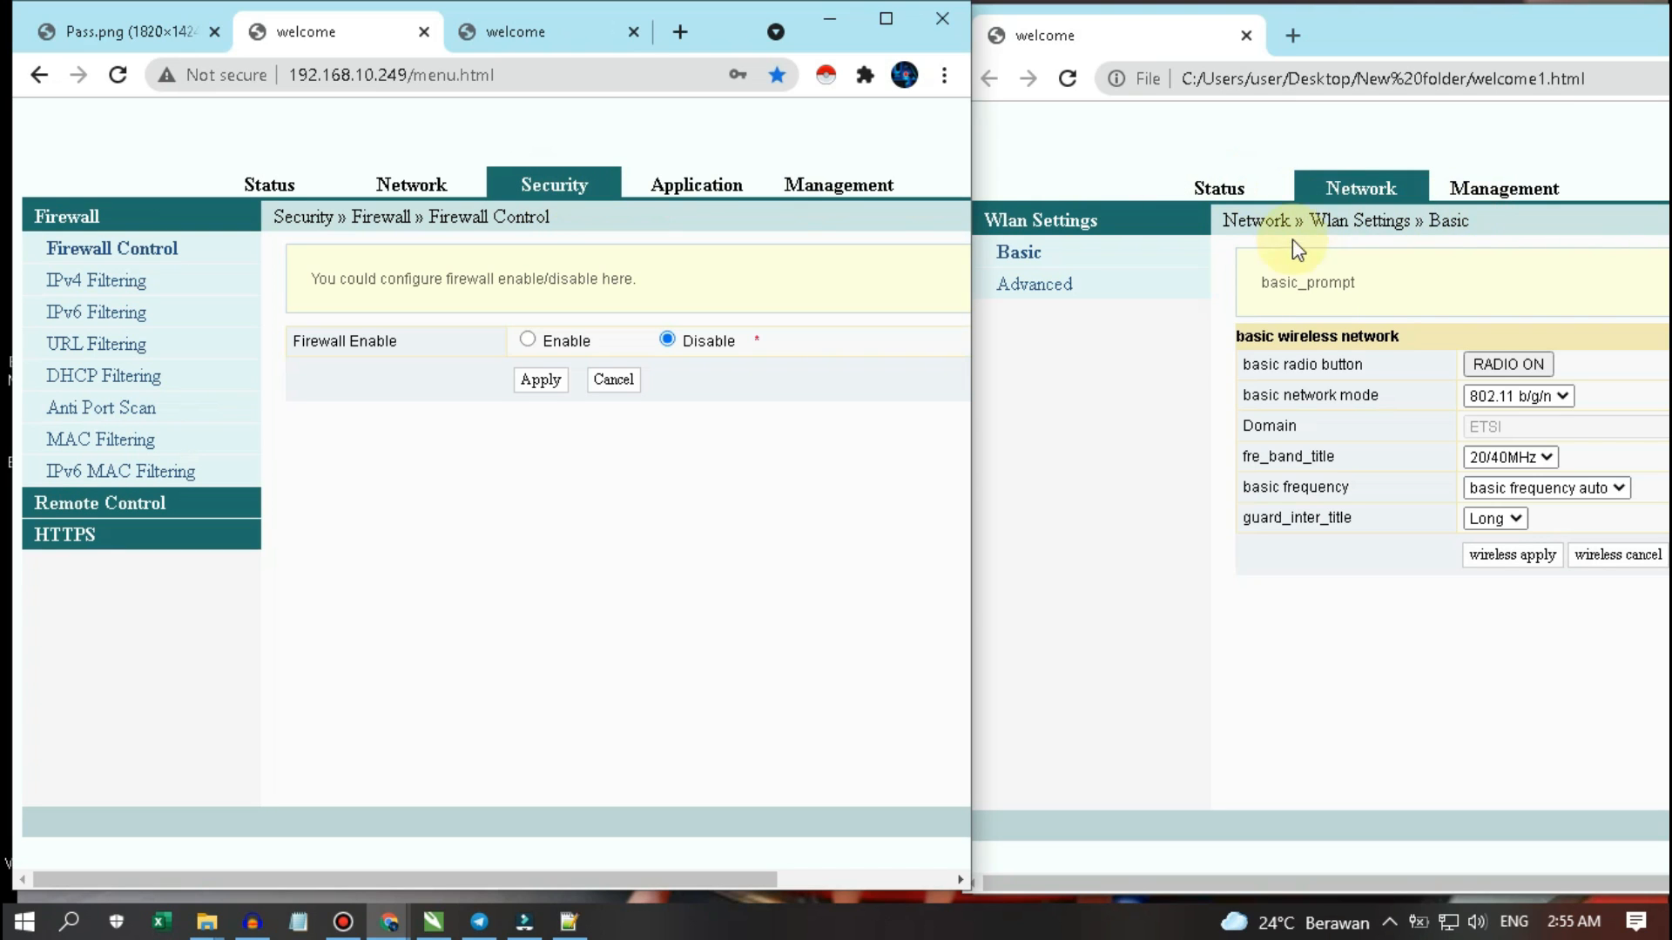
- Open the admin Application section's VPN Pass-through page, then the Management User Account page
{"action": "left_click", "coordinate": [1184, 357]}
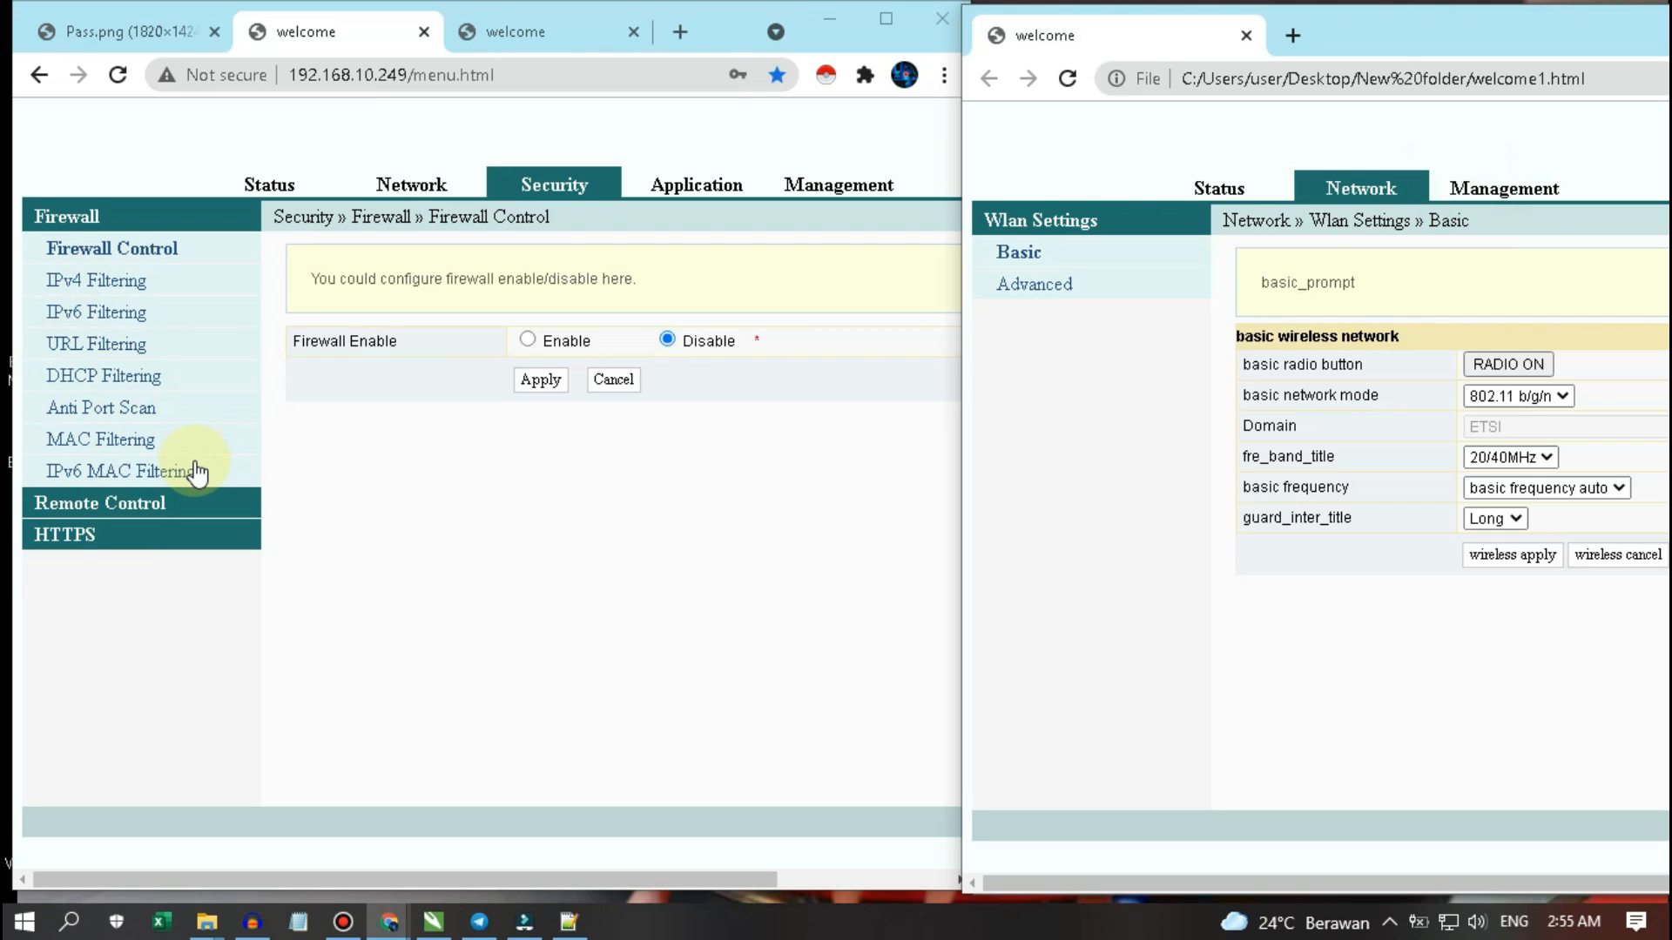
{"action": "left_click", "coordinate": [693, 187]}
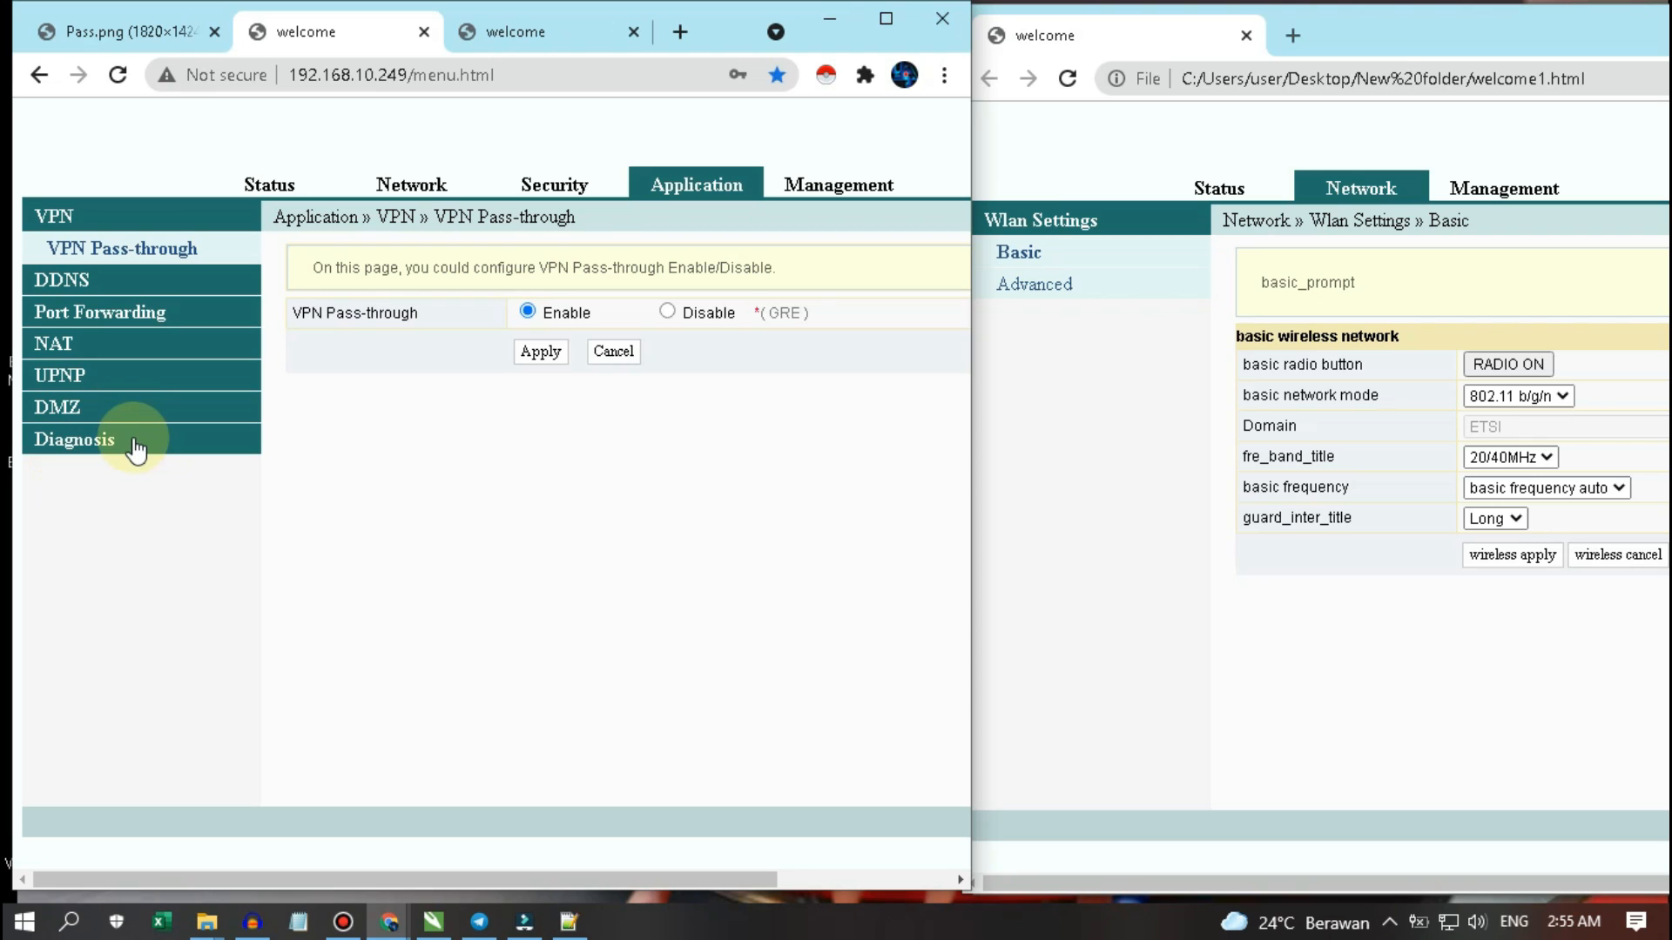
{"action": "left_click", "coordinate": [1079, 422]}
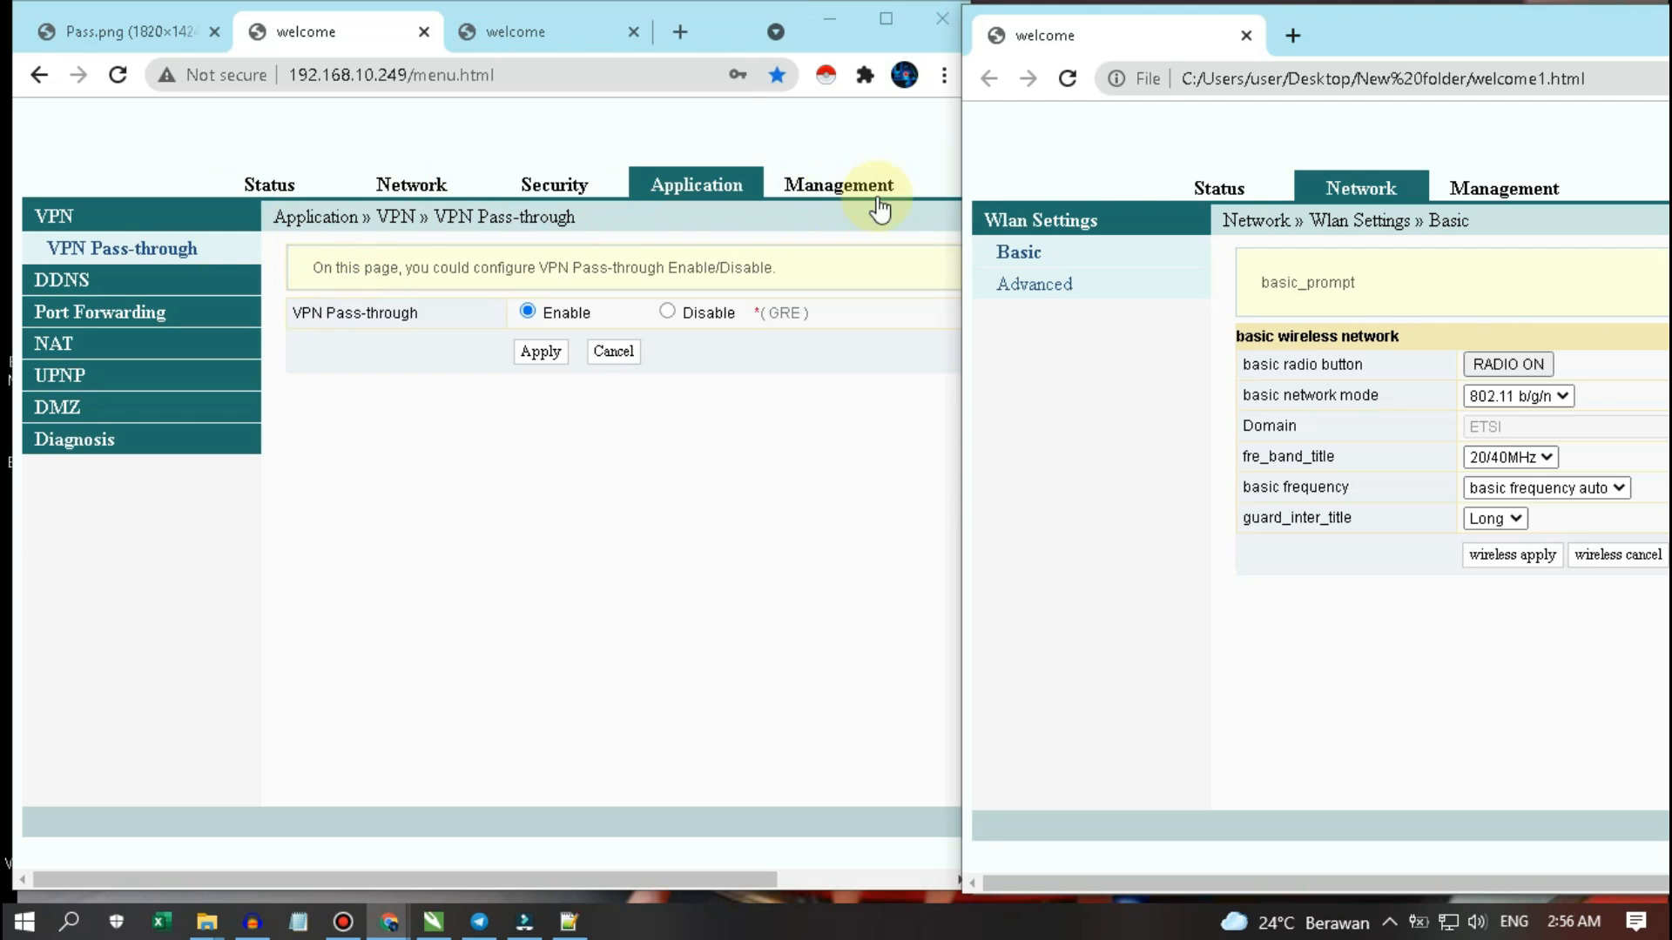
{"action": "left_click", "coordinate": [848, 197]}
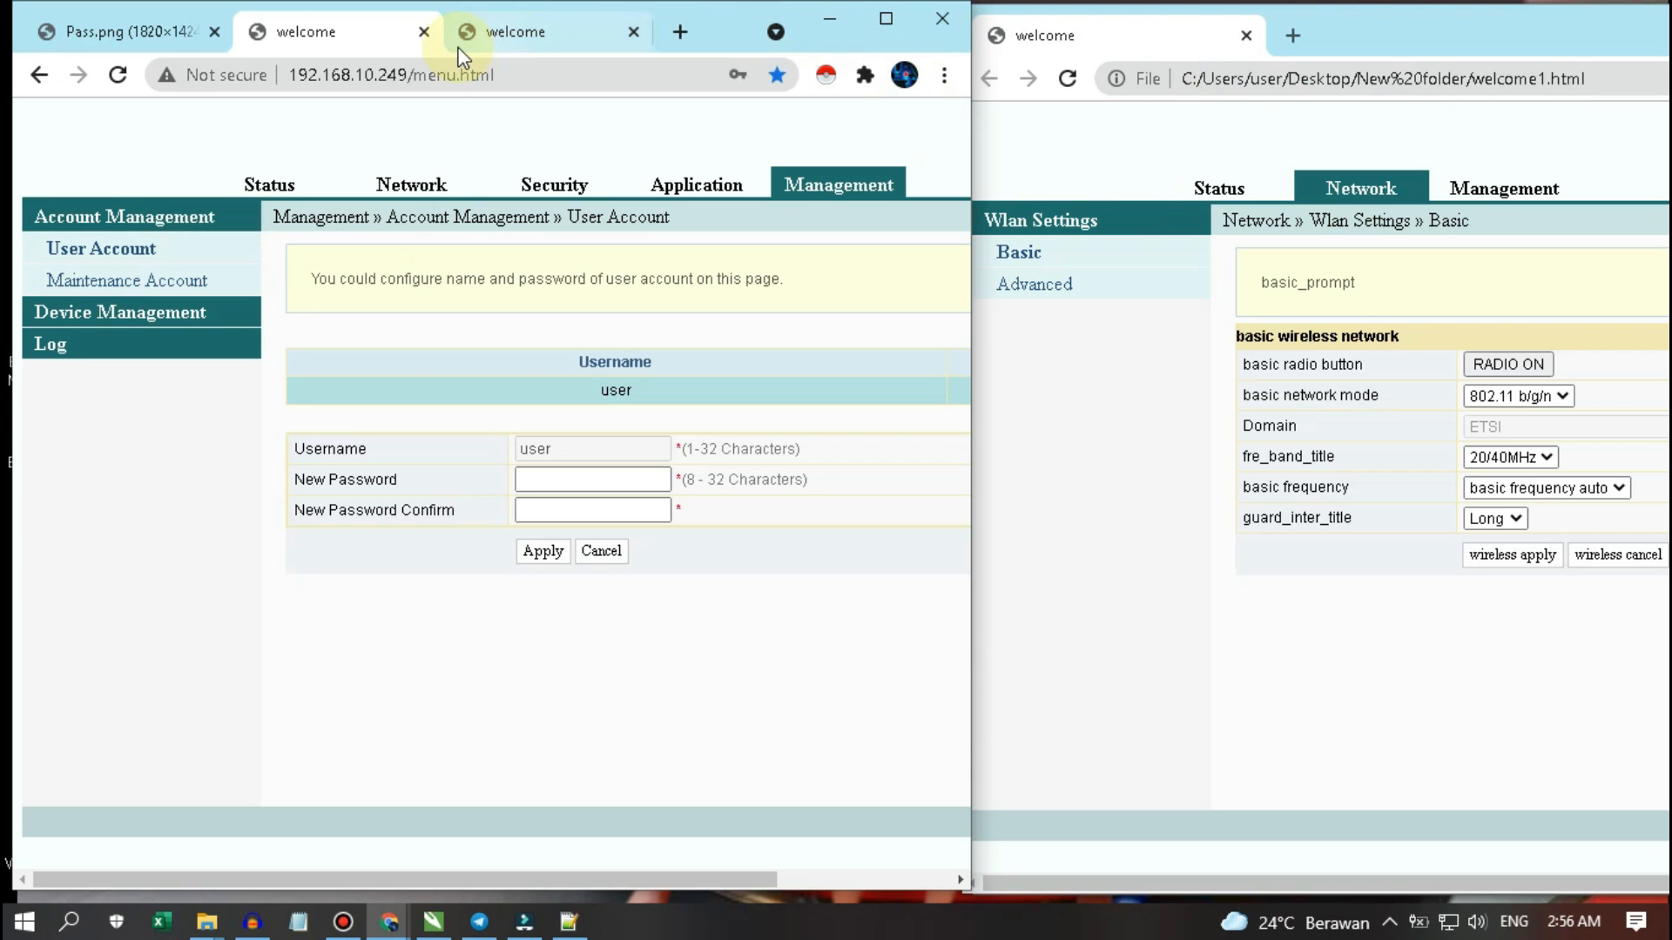
- Move the user panel's User Account page into the right window and scroll both windows horizontally to compare
{"action": "left_click_drag", "start_coordinate": [500, 42], "coordinate": [1343, 15]}
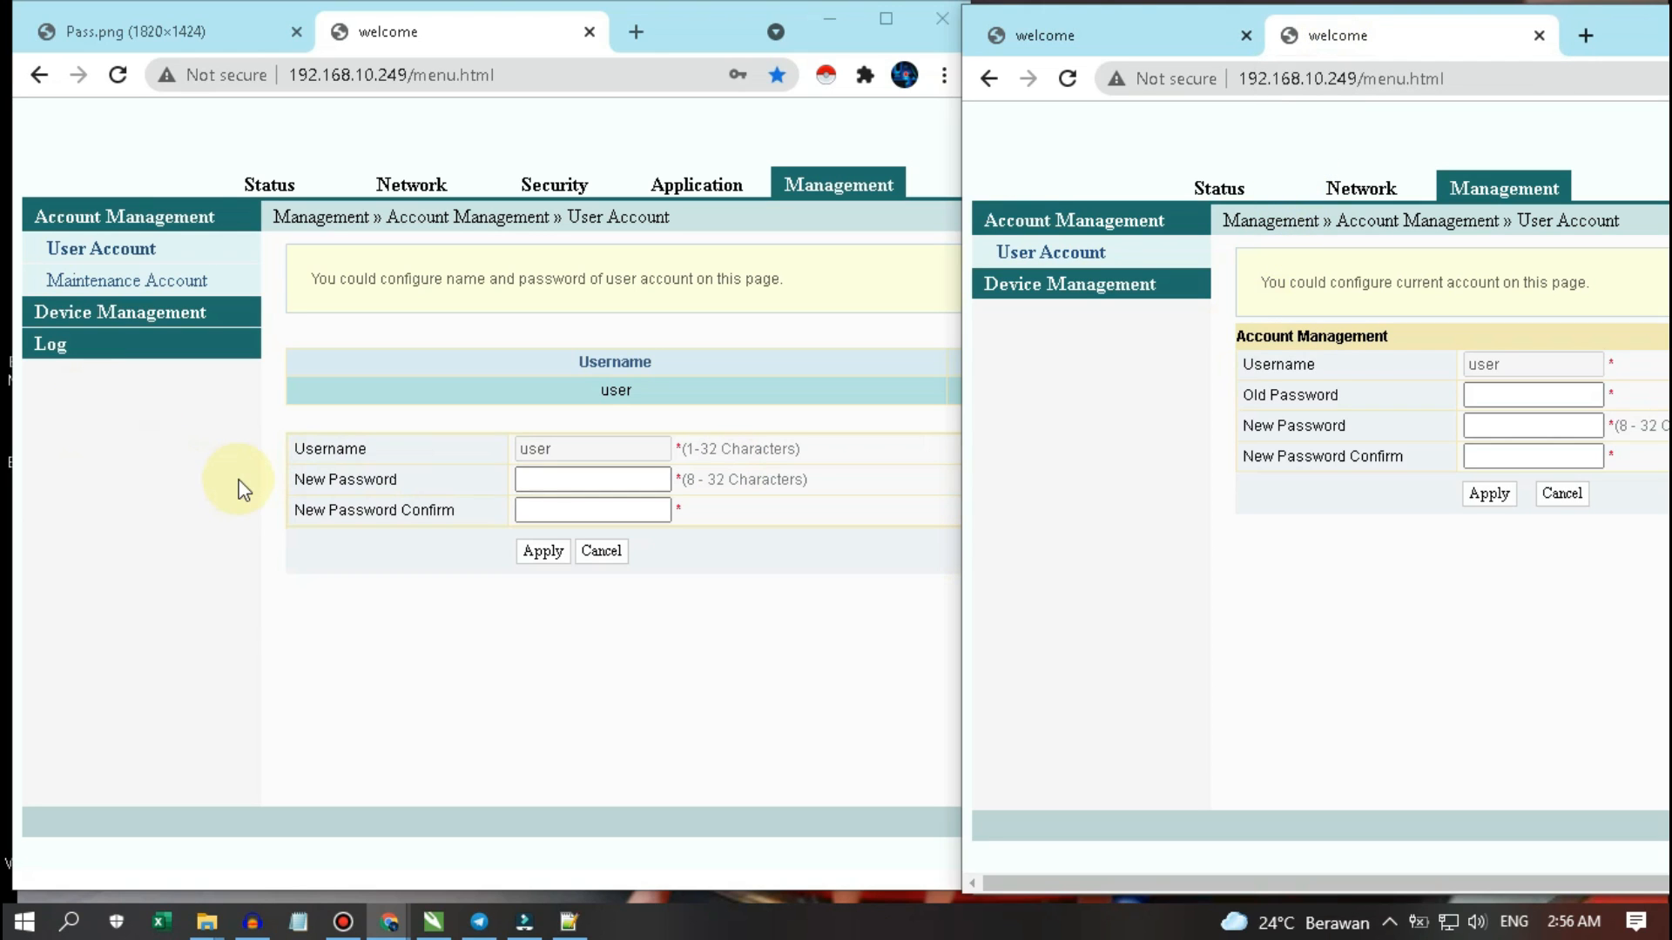
{"action": "left_click", "coordinate": [96, 254]}
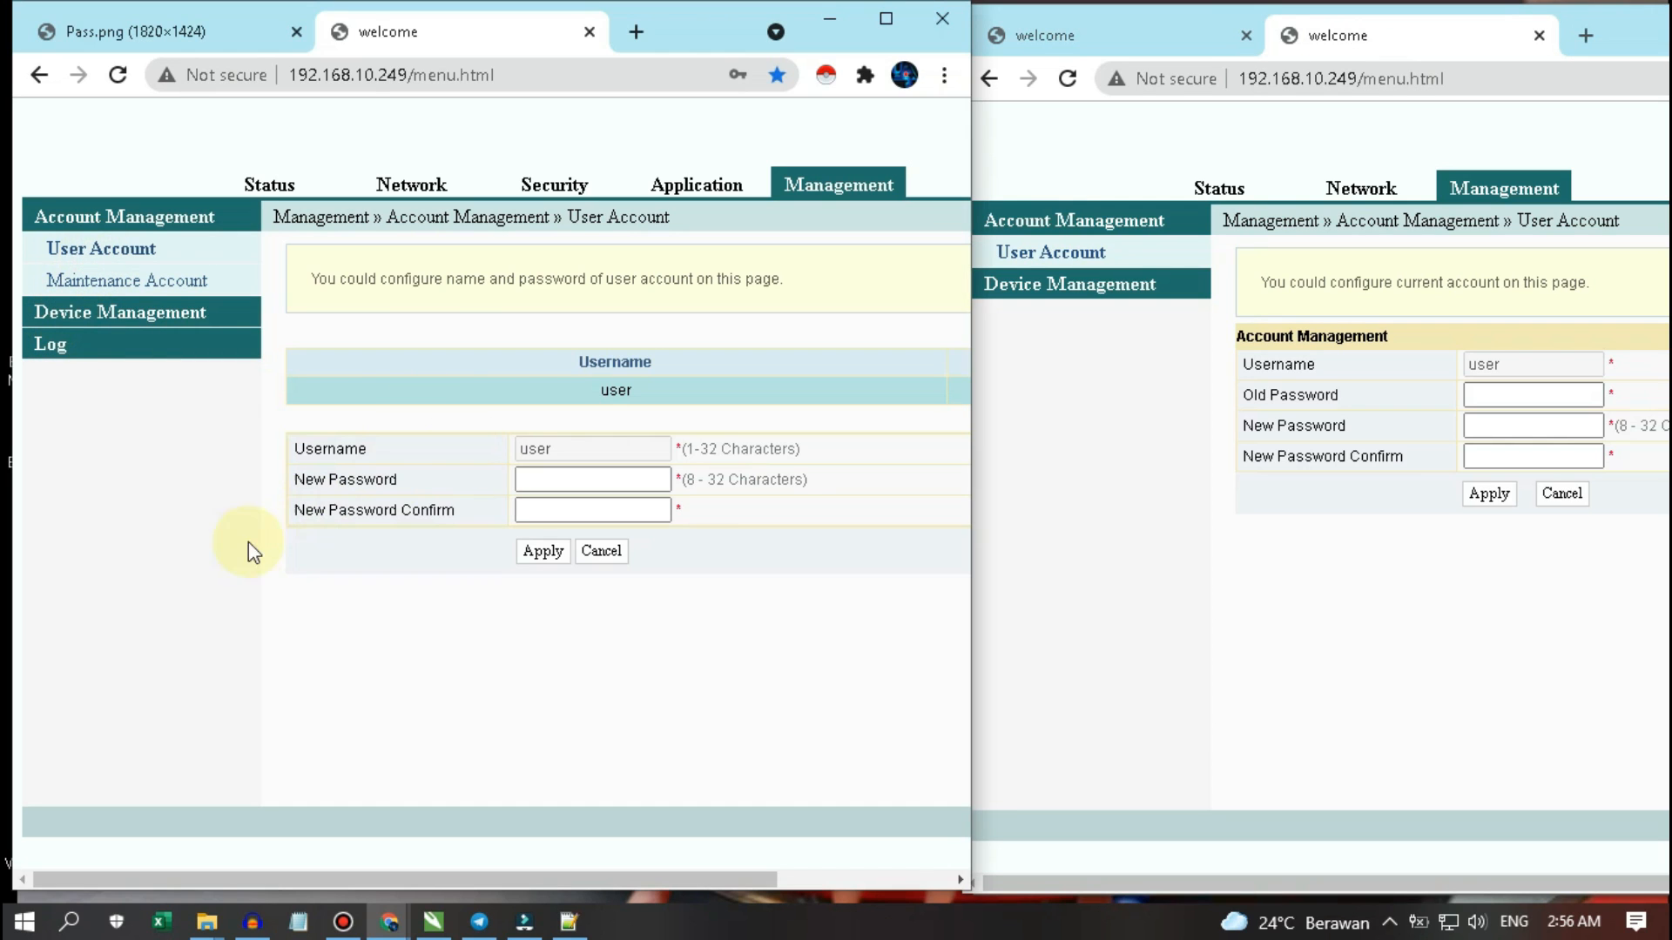
{"action": "left_click", "coordinate": [662, 881]}
{"action": "left_click_drag", "start_coordinate": [663, 883], "coordinate": [863, 886]}
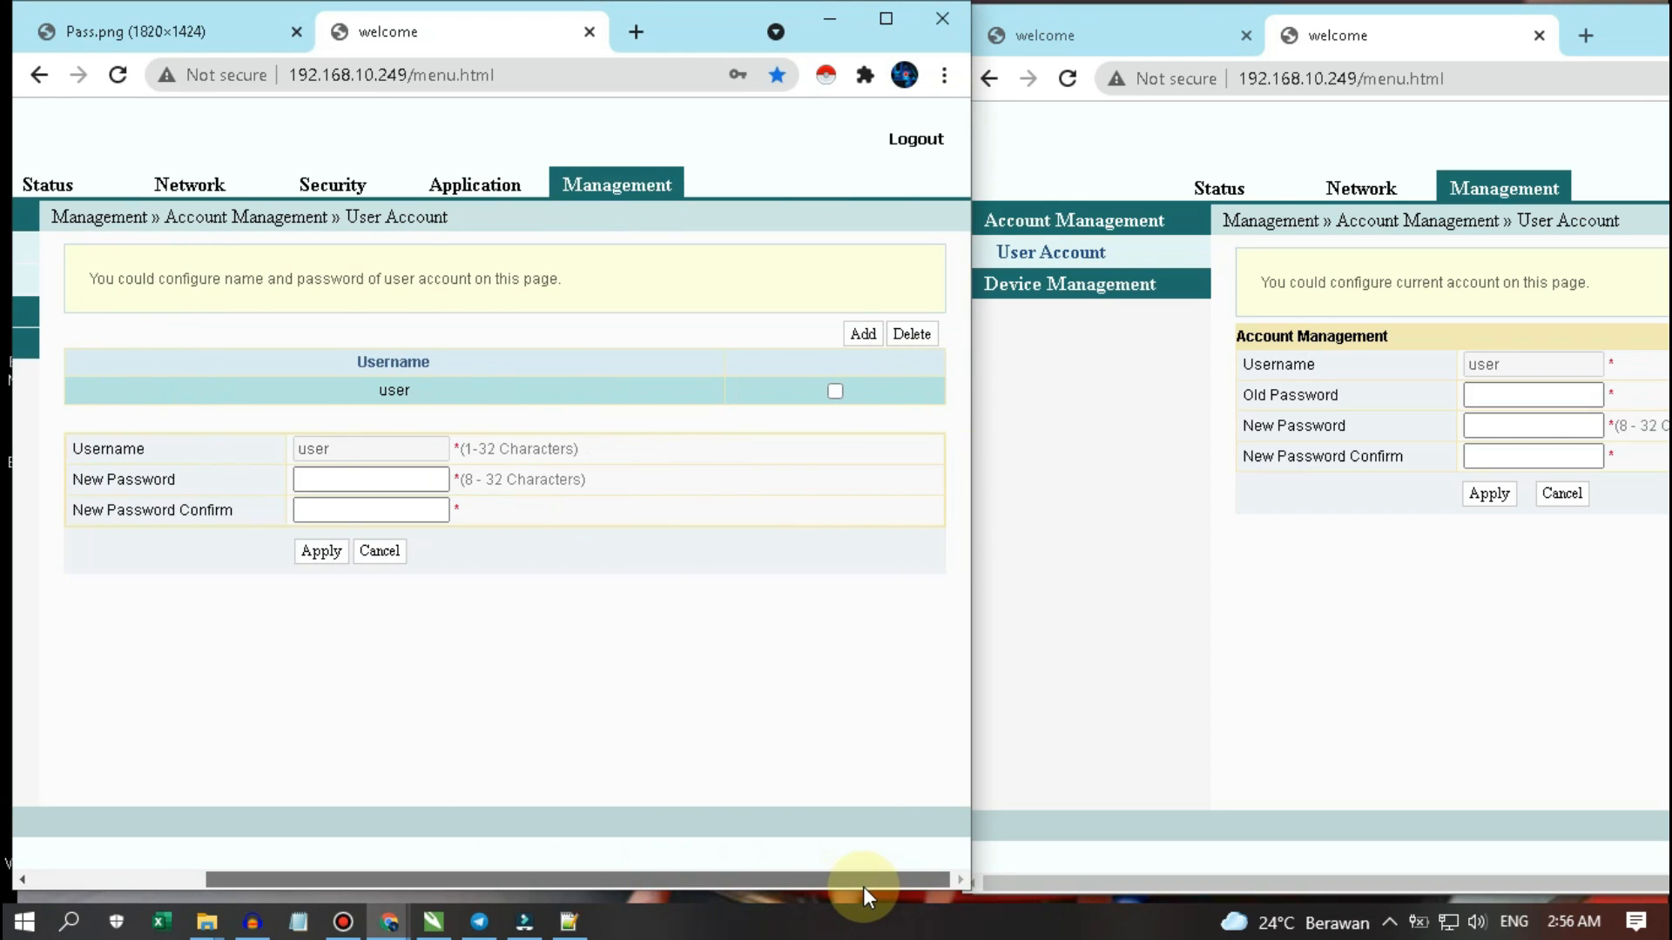
{"action": "left_click", "coordinate": [1236, 681]}
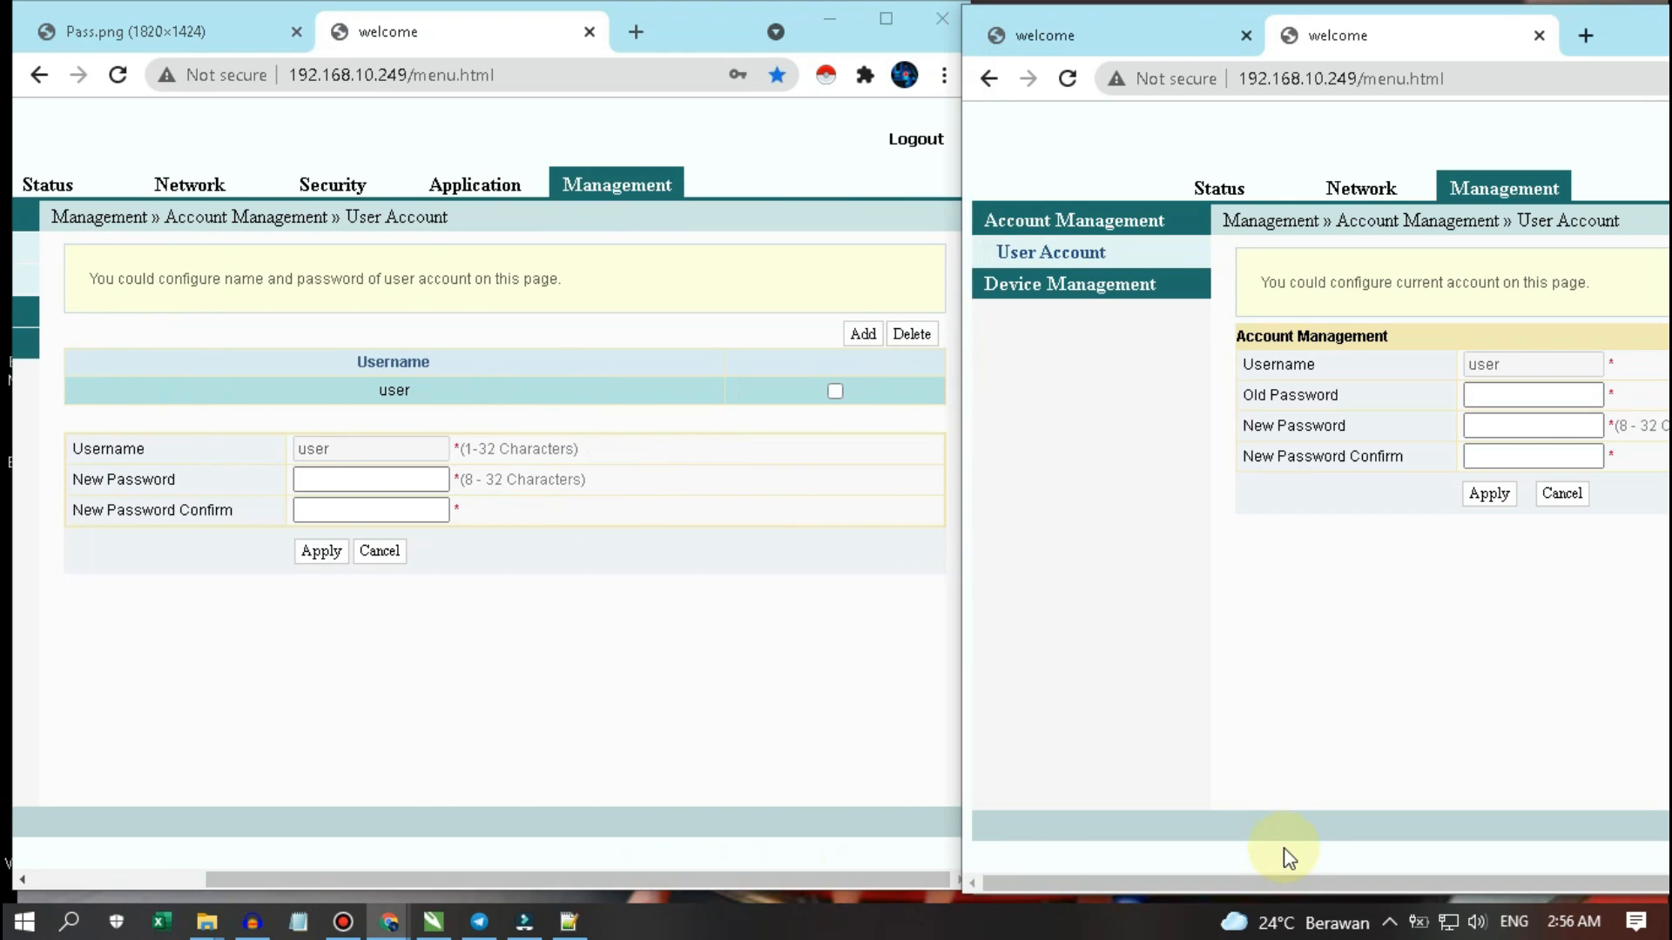
{"action": "left_click_drag", "start_coordinate": [1286, 882], "coordinate": [1471, 885]}
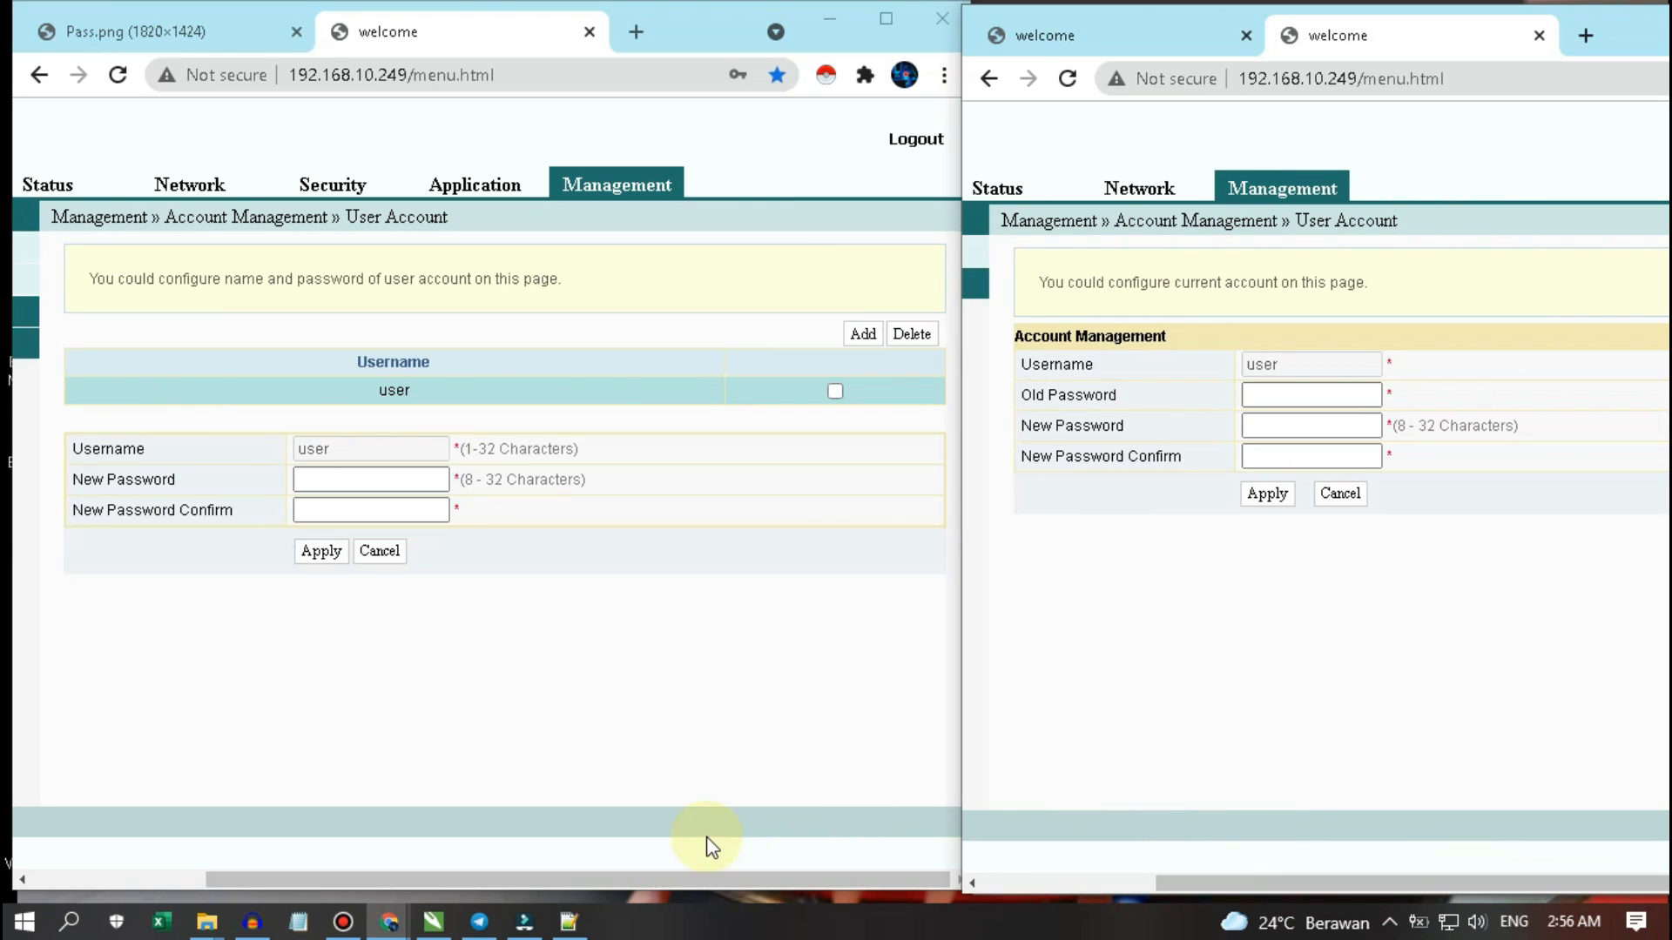
{"action": "left_click_drag", "start_coordinate": [646, 872], "coordinate": [1007, 816]}
{"action": "left_click_drag", "start_coordinate": [1238, 883], "coordinate": [983, 897]}
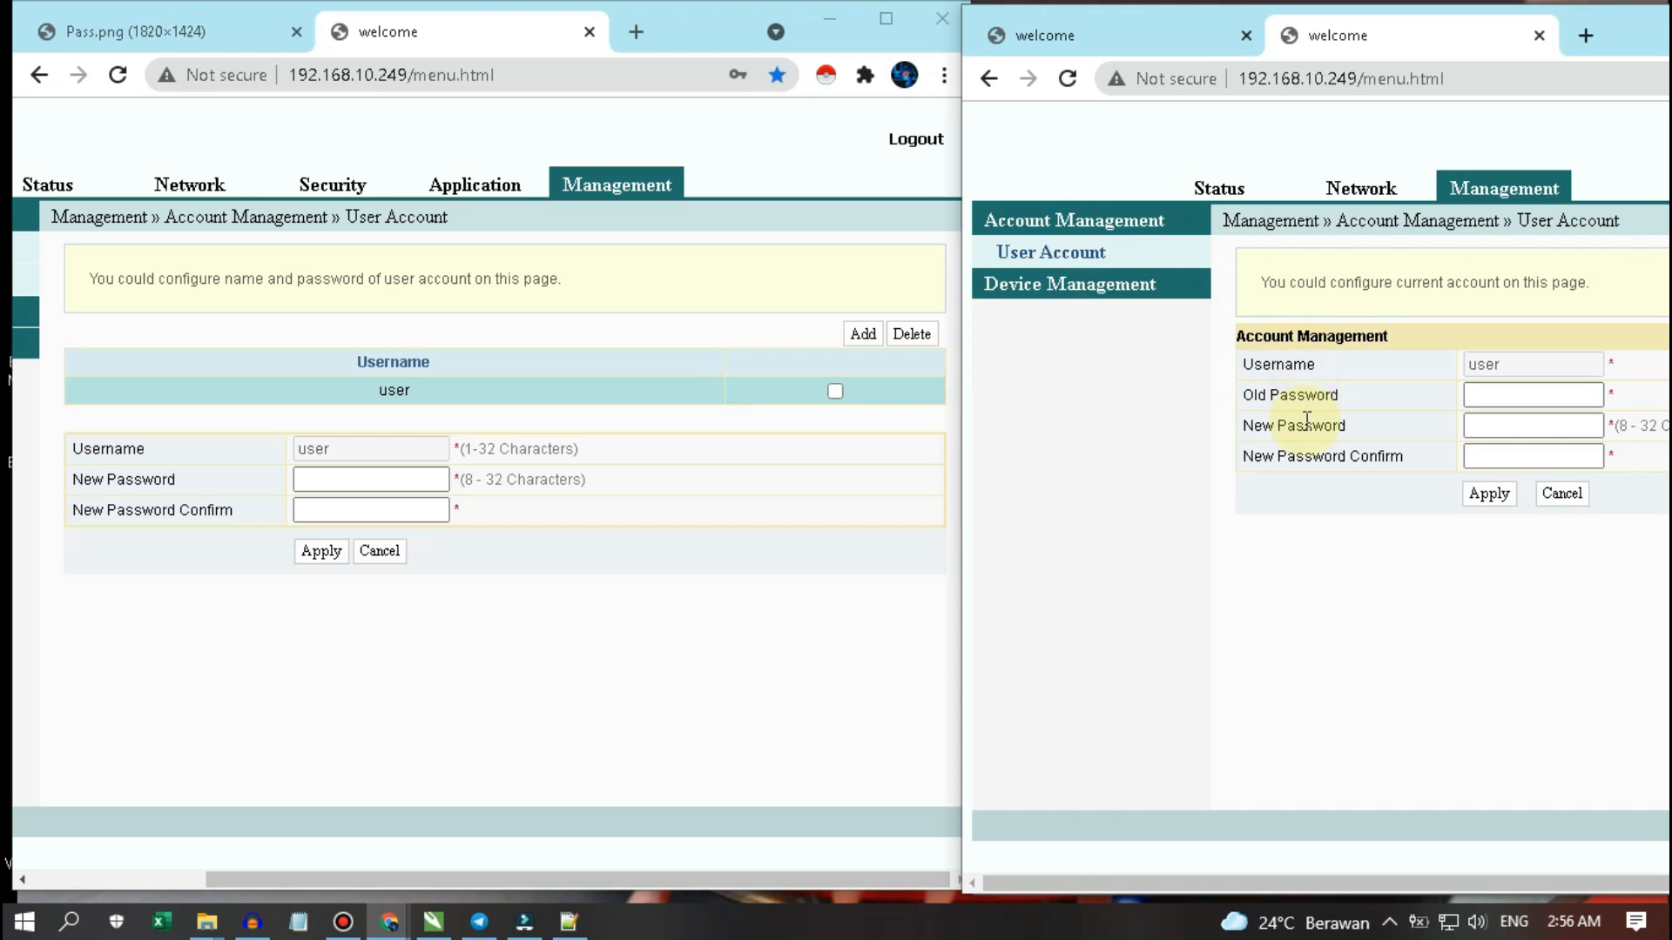
{"action": "left_click_drag", "start_coordinate": [1241, 876], "coordinate": [1419, 875]}
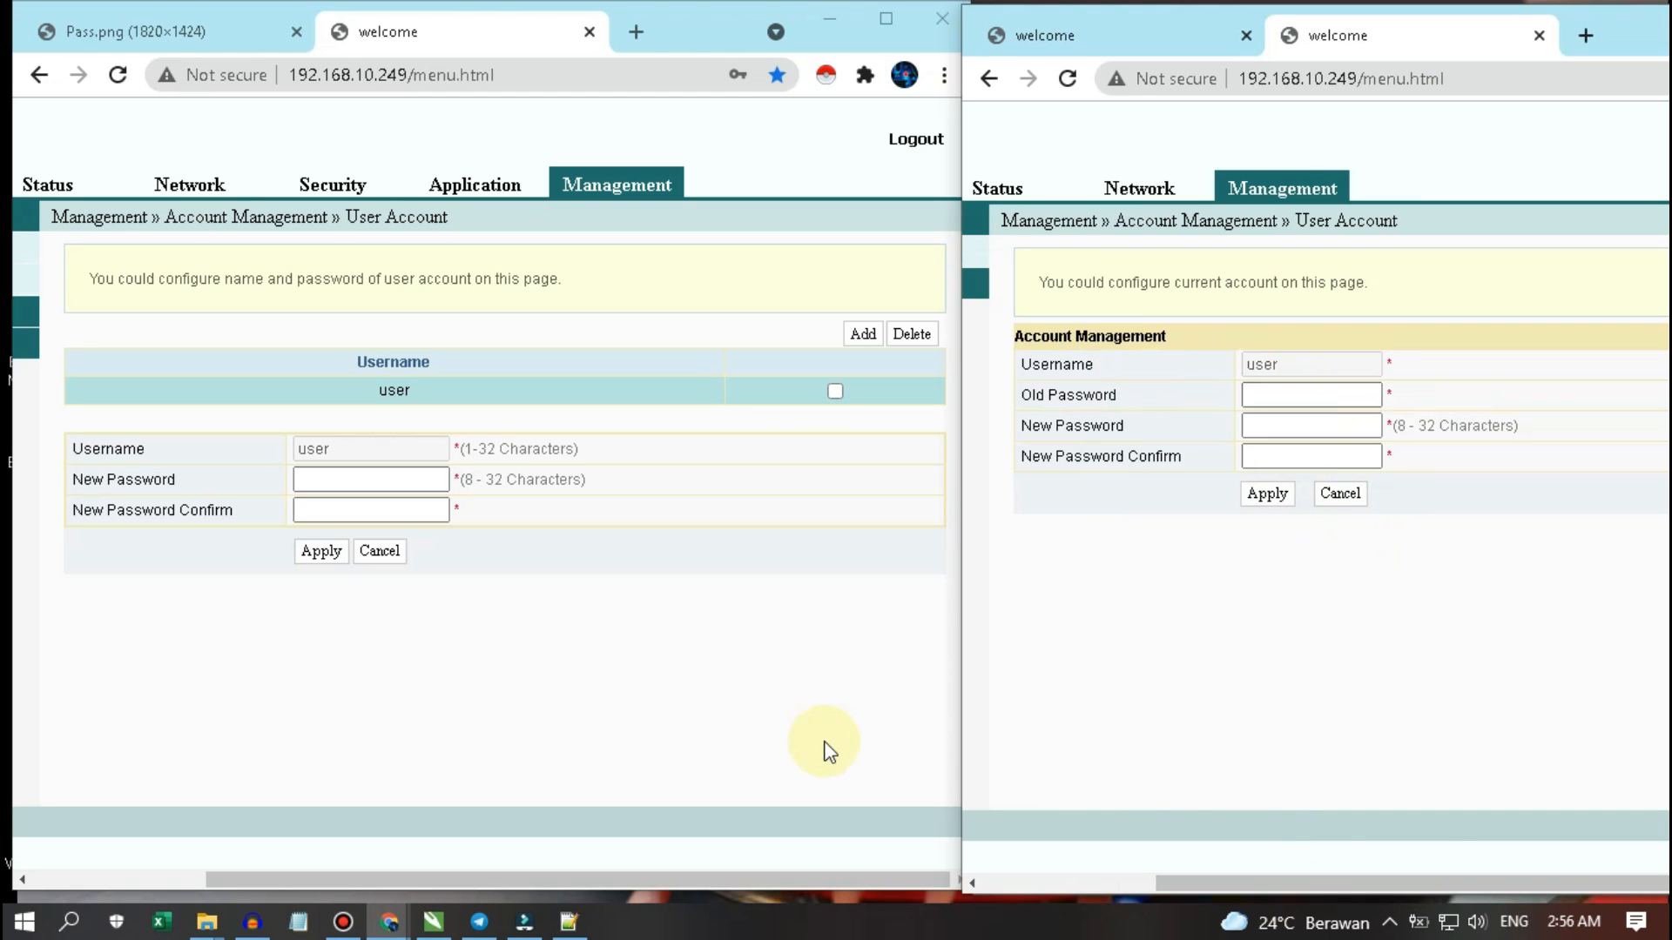
{"action": "left_click", "coordinate": [799, 743]}
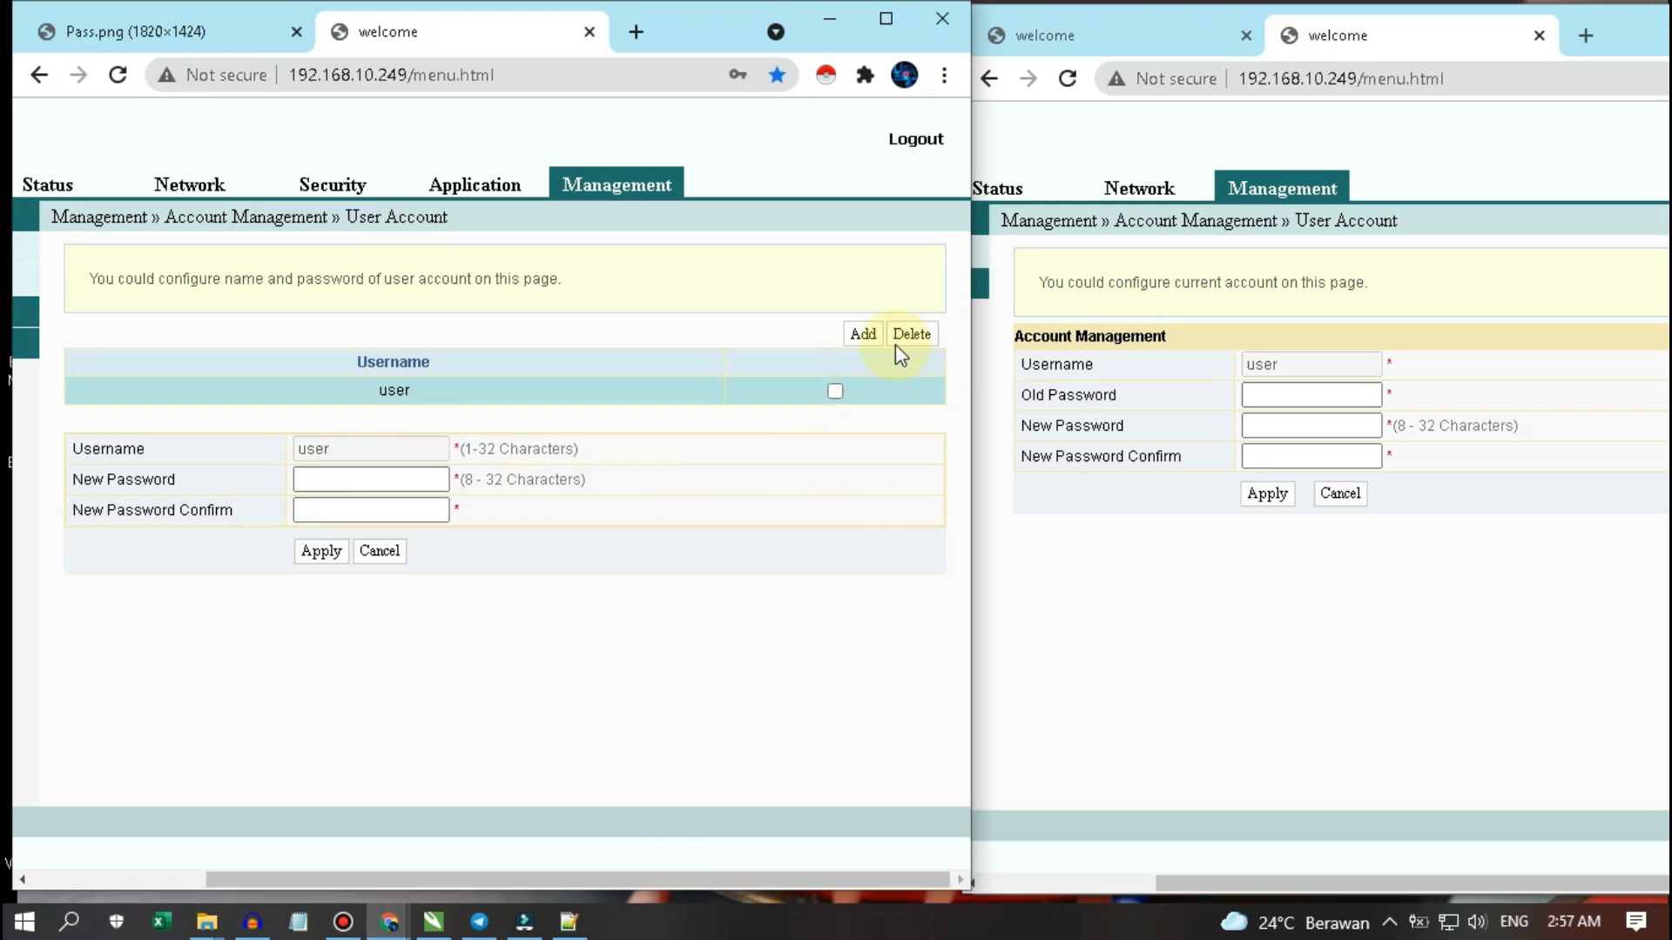
- Start a new user account and enter its username, fixing a typo
{"action": "left_click", "coordinate": [865, 337]}
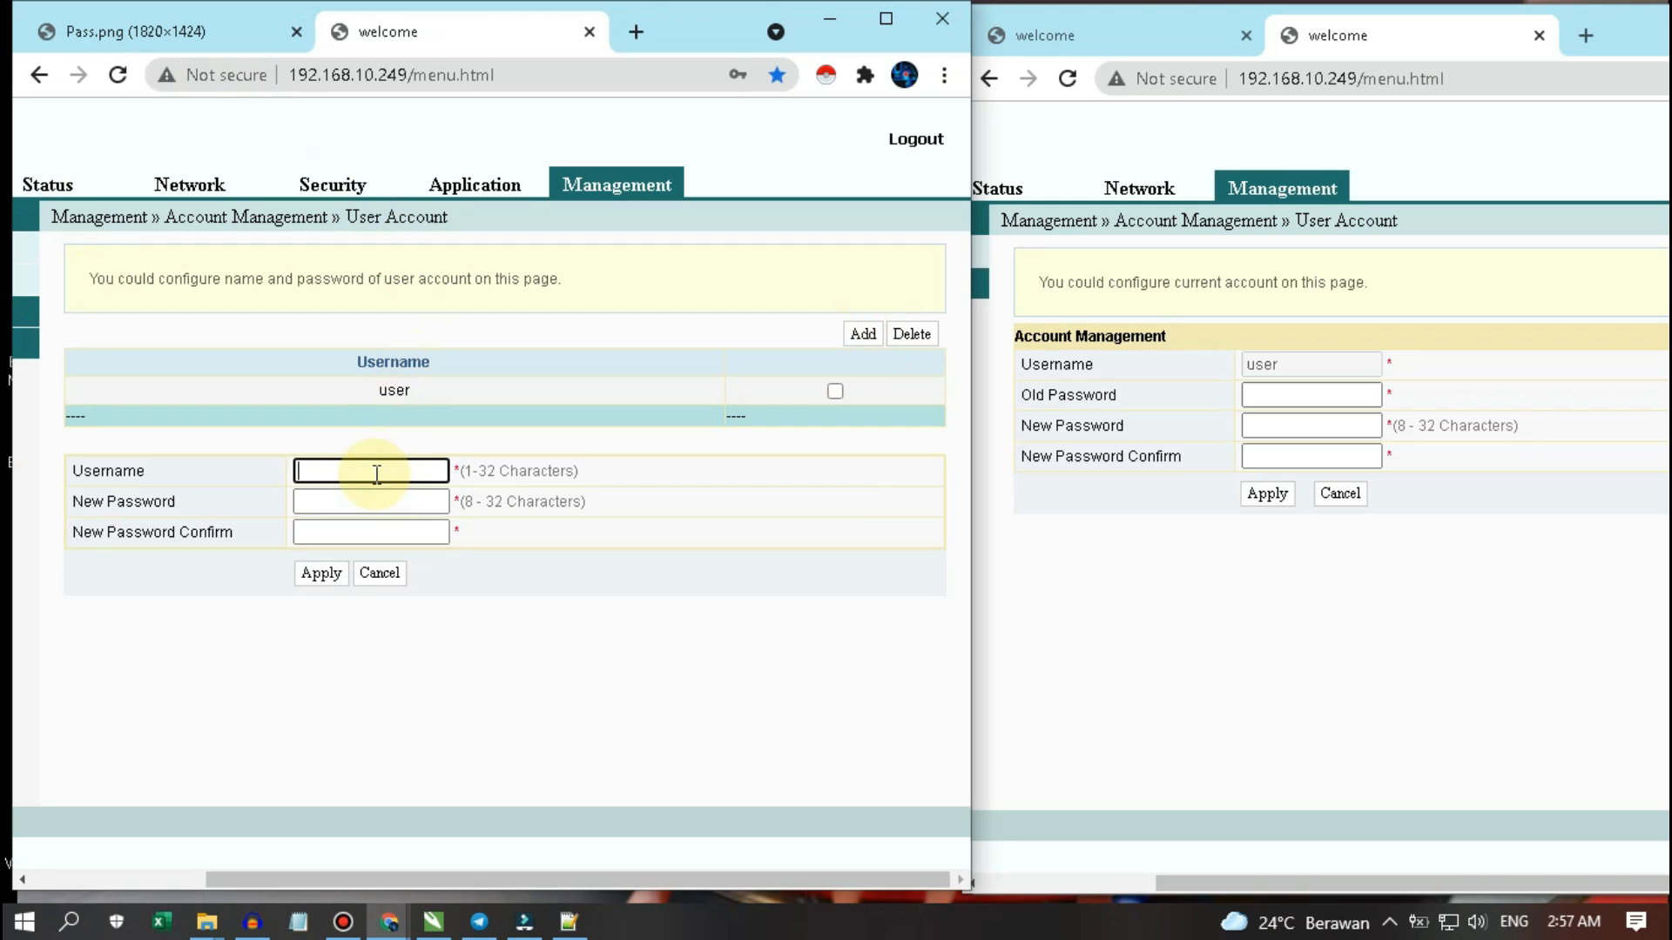
{"action": "type", "text": "user"}
{"action": "key", "text": "BackSpace"}
{"action": "key", "text": "BackSpace"}
{"action": "key", "text": "BackSpace"}
{"action": "key", "text": "BackSpace"}
{"action": "key", "text": "BackSpace"}
{"action": "type", "text": "user"}
- Set the new account's password and confirmation to match its username, then save the account
{"action": "double_click", "coordinate": [376, 475]}
{"action": "right_click", "coordinate": [365, 475]}
{"action": "left_click", "coordinate": [431, 660]}
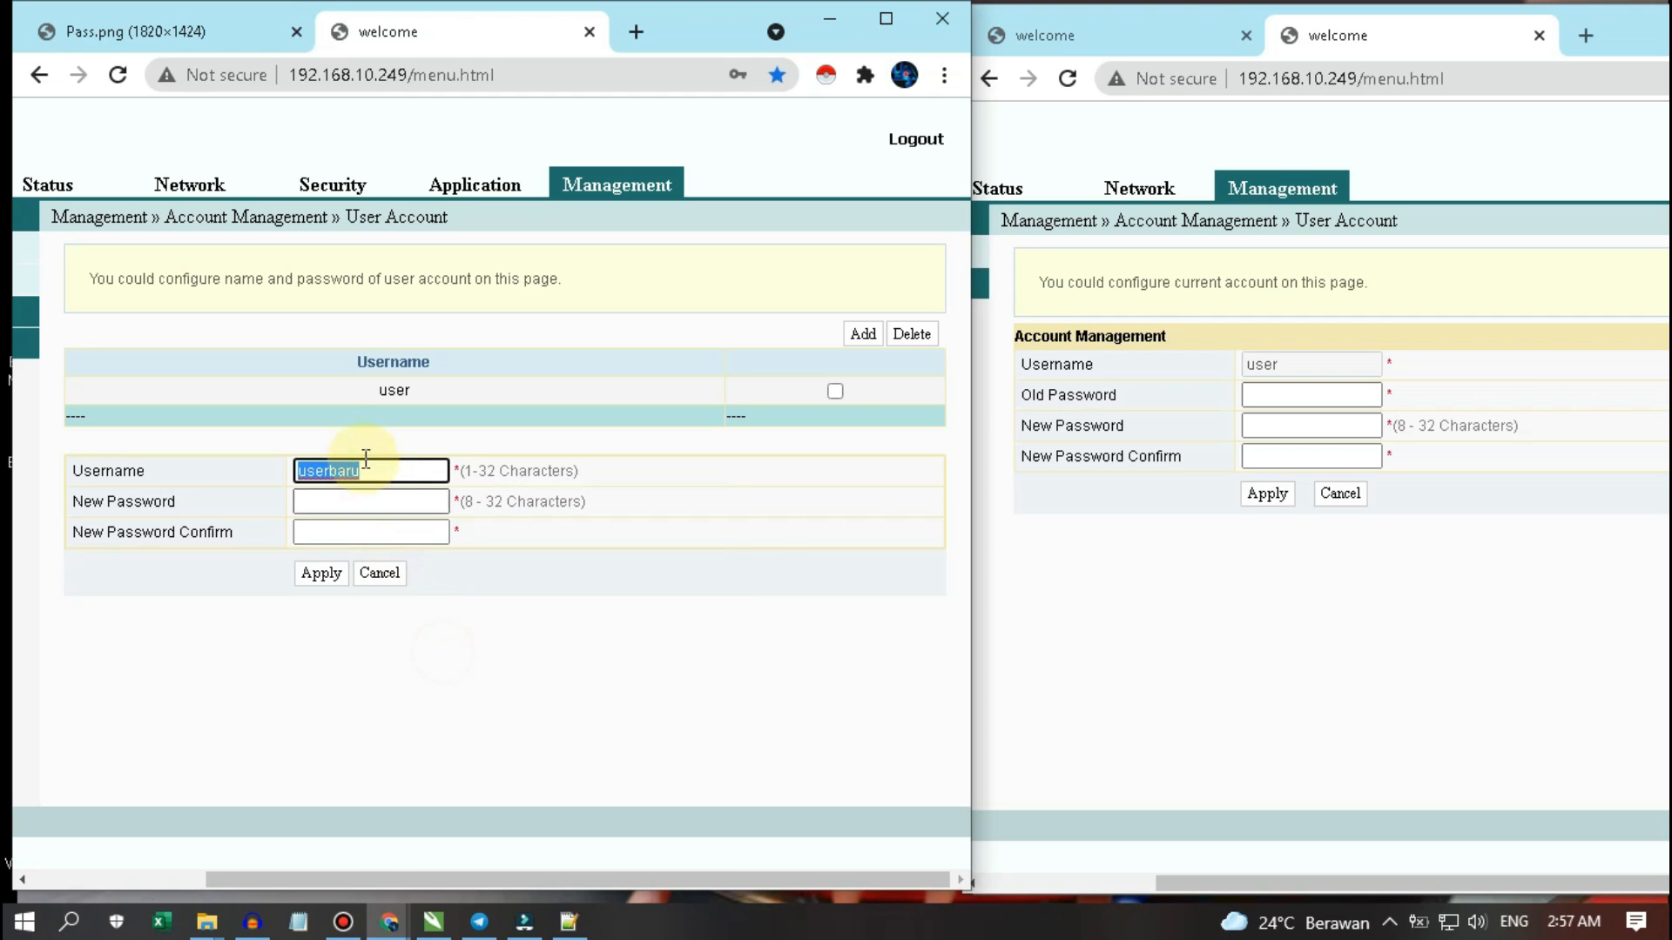
{"action": "left_click", "coordinate": [366, 501]}
{"action": "right_click", "coordinate": [365, 502]}
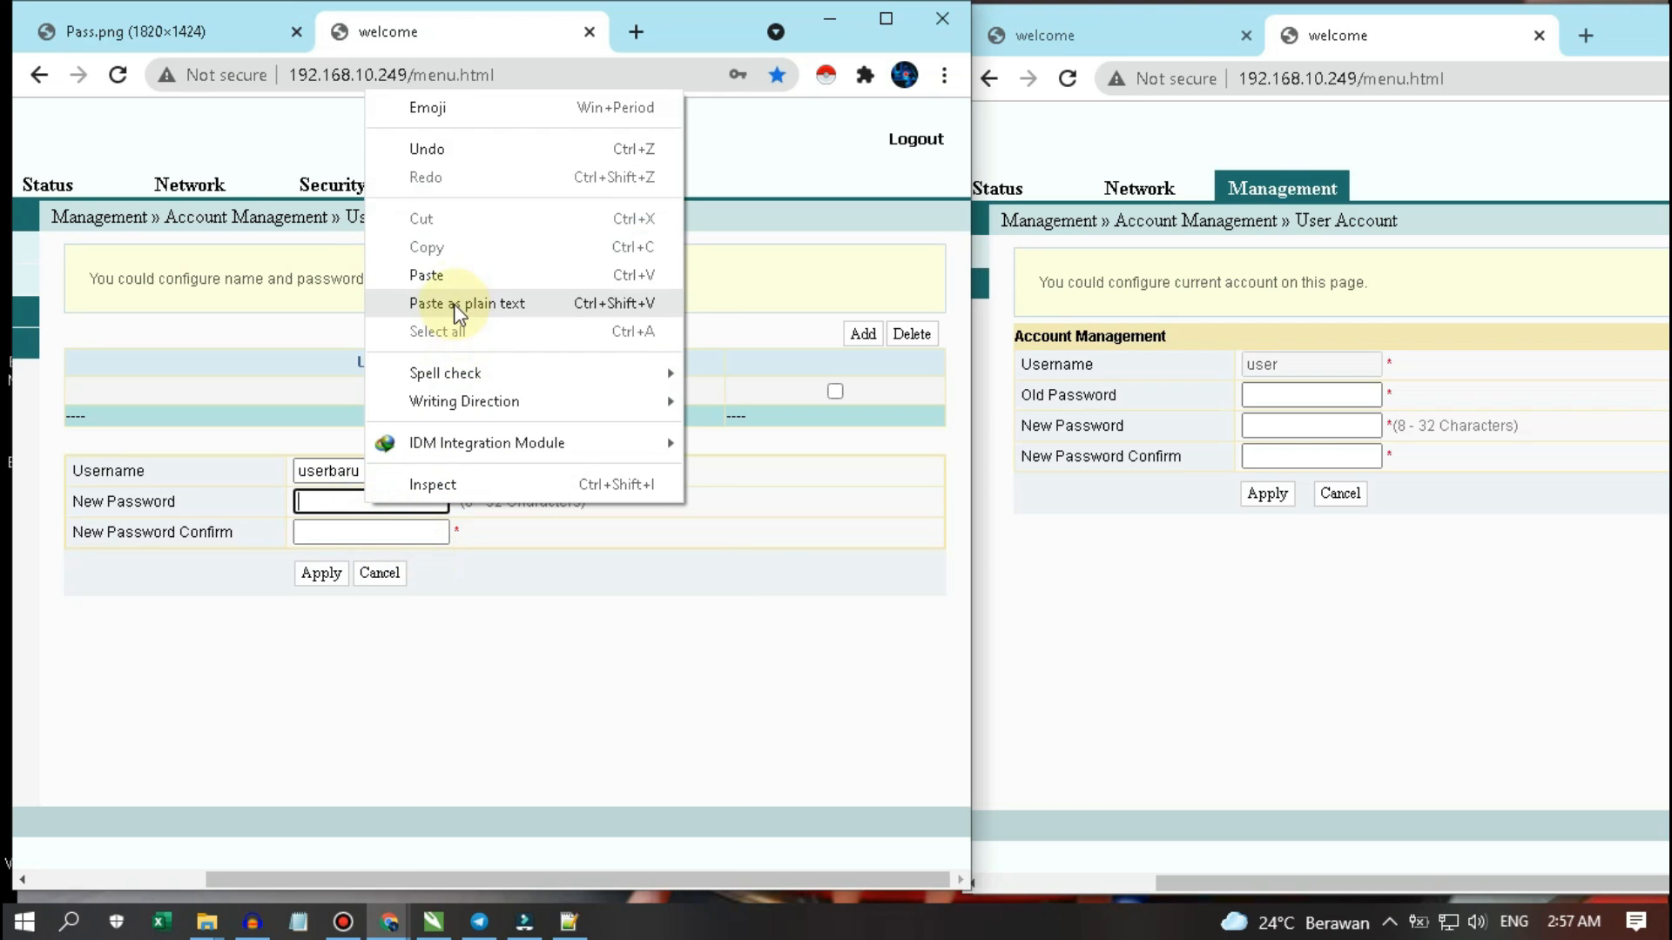
{"action": "left_click", "coordinate": [435, 275]}
{"action": "left_click", "coordinate": [373, 531]}
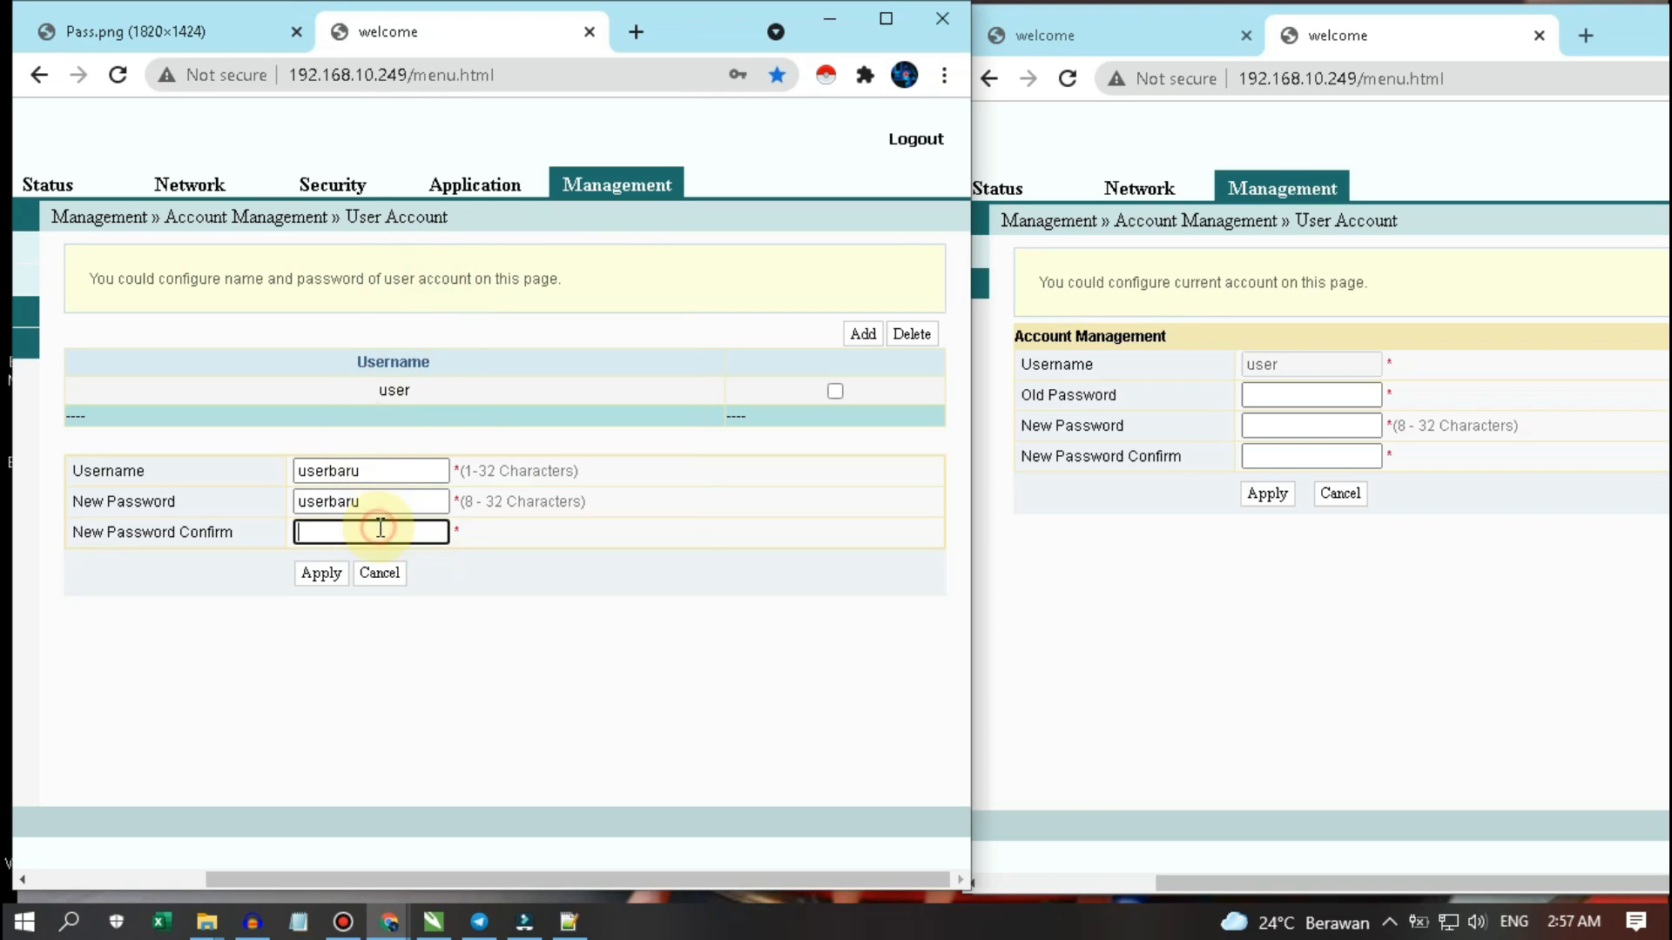
{"action": "right_click", "coordinate": [378, 527]}
{"action": "left_click", "coordinate": [446, 298]}
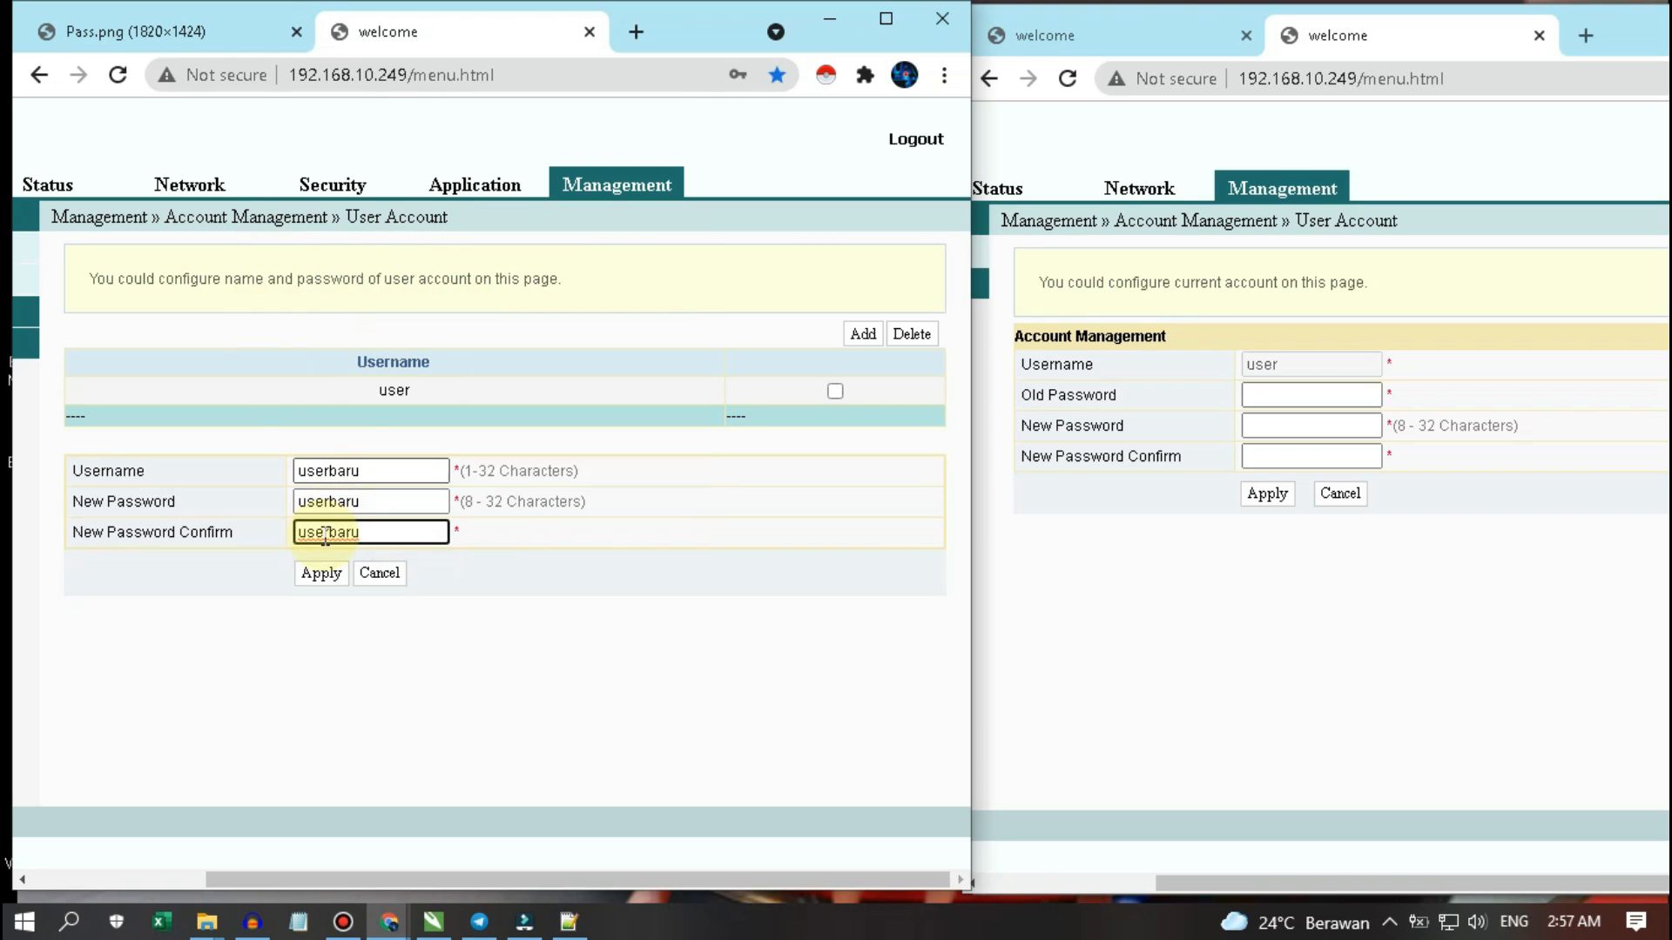
{"action": "left_click", "coordinate": [322, 576]}
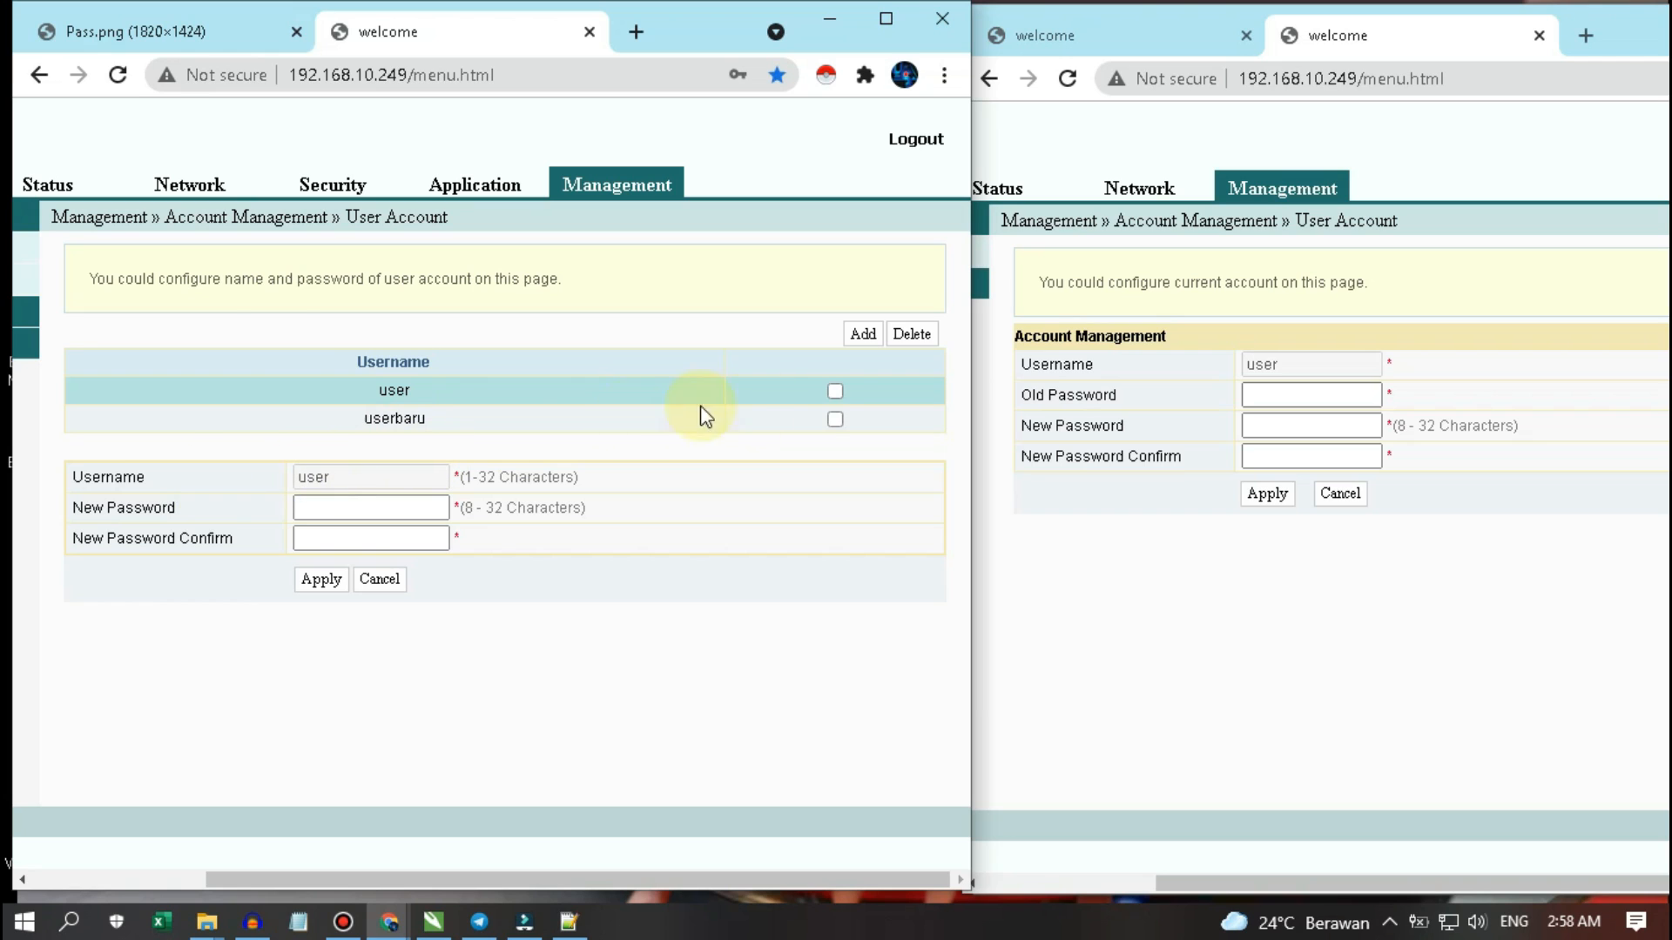
{"action": "left_click", "coordinate": [835, 391]}
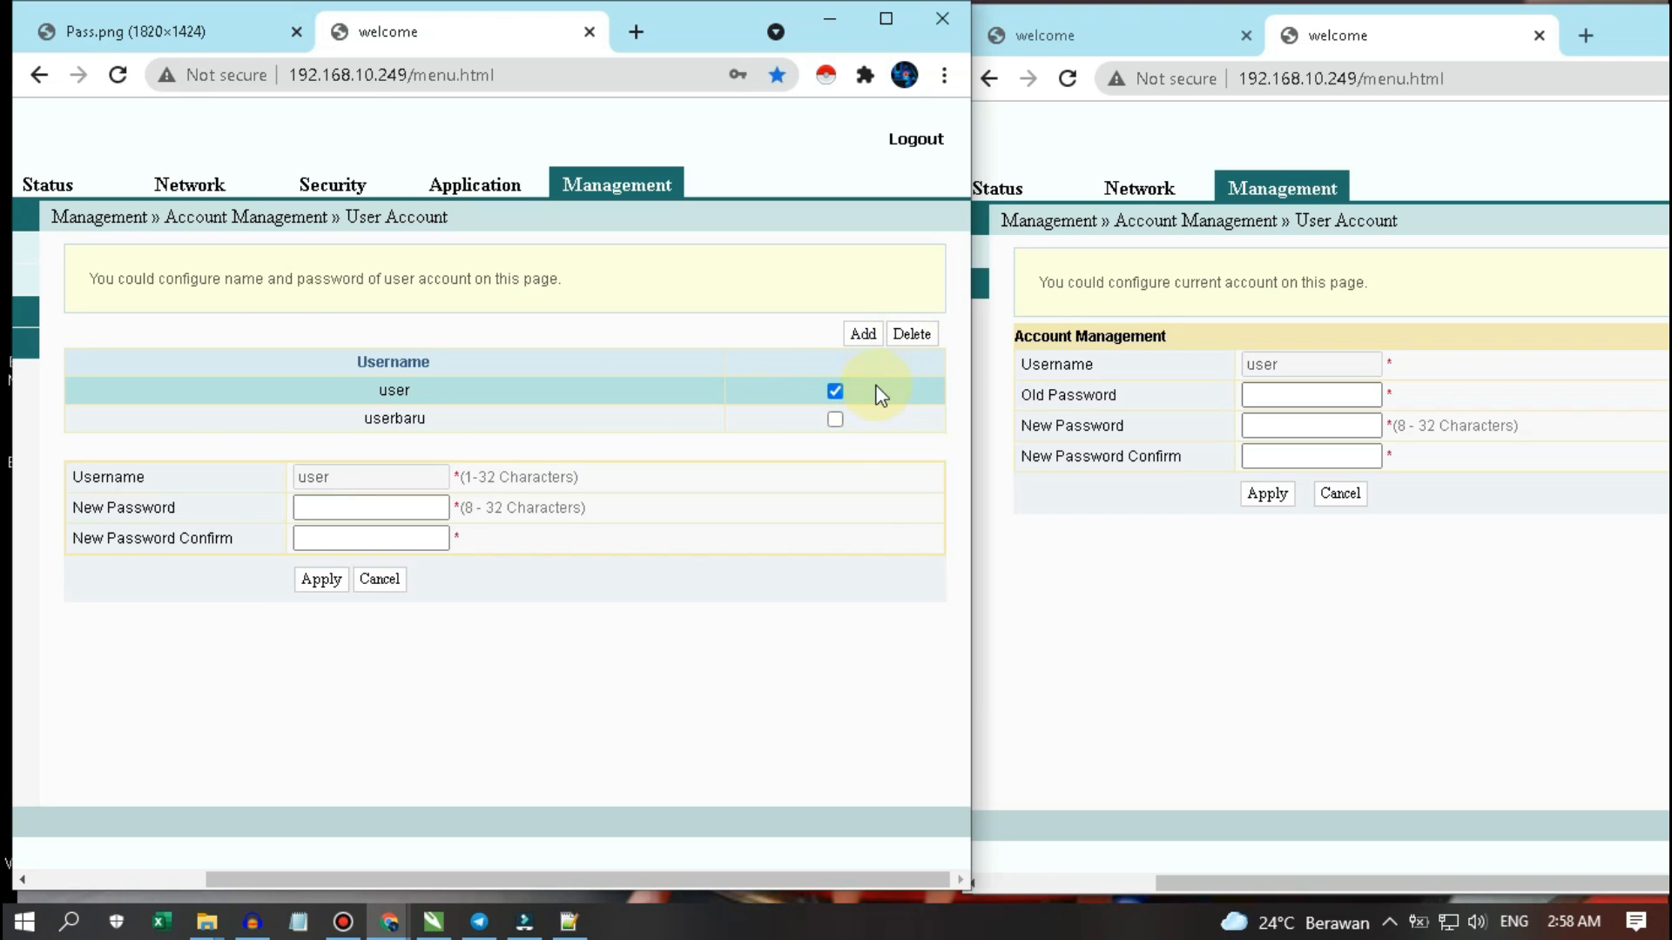
- Delete the newly added test account, keeping only the original user account
{"action": "left_click", "coordinate": [835, 392]}
{"action": "left_click", "coordinate": [835, 418]}
{"action": "left_click", "coordinate": [922, 334]}
{"action": "left_click", "coordinate": [627, 209]}
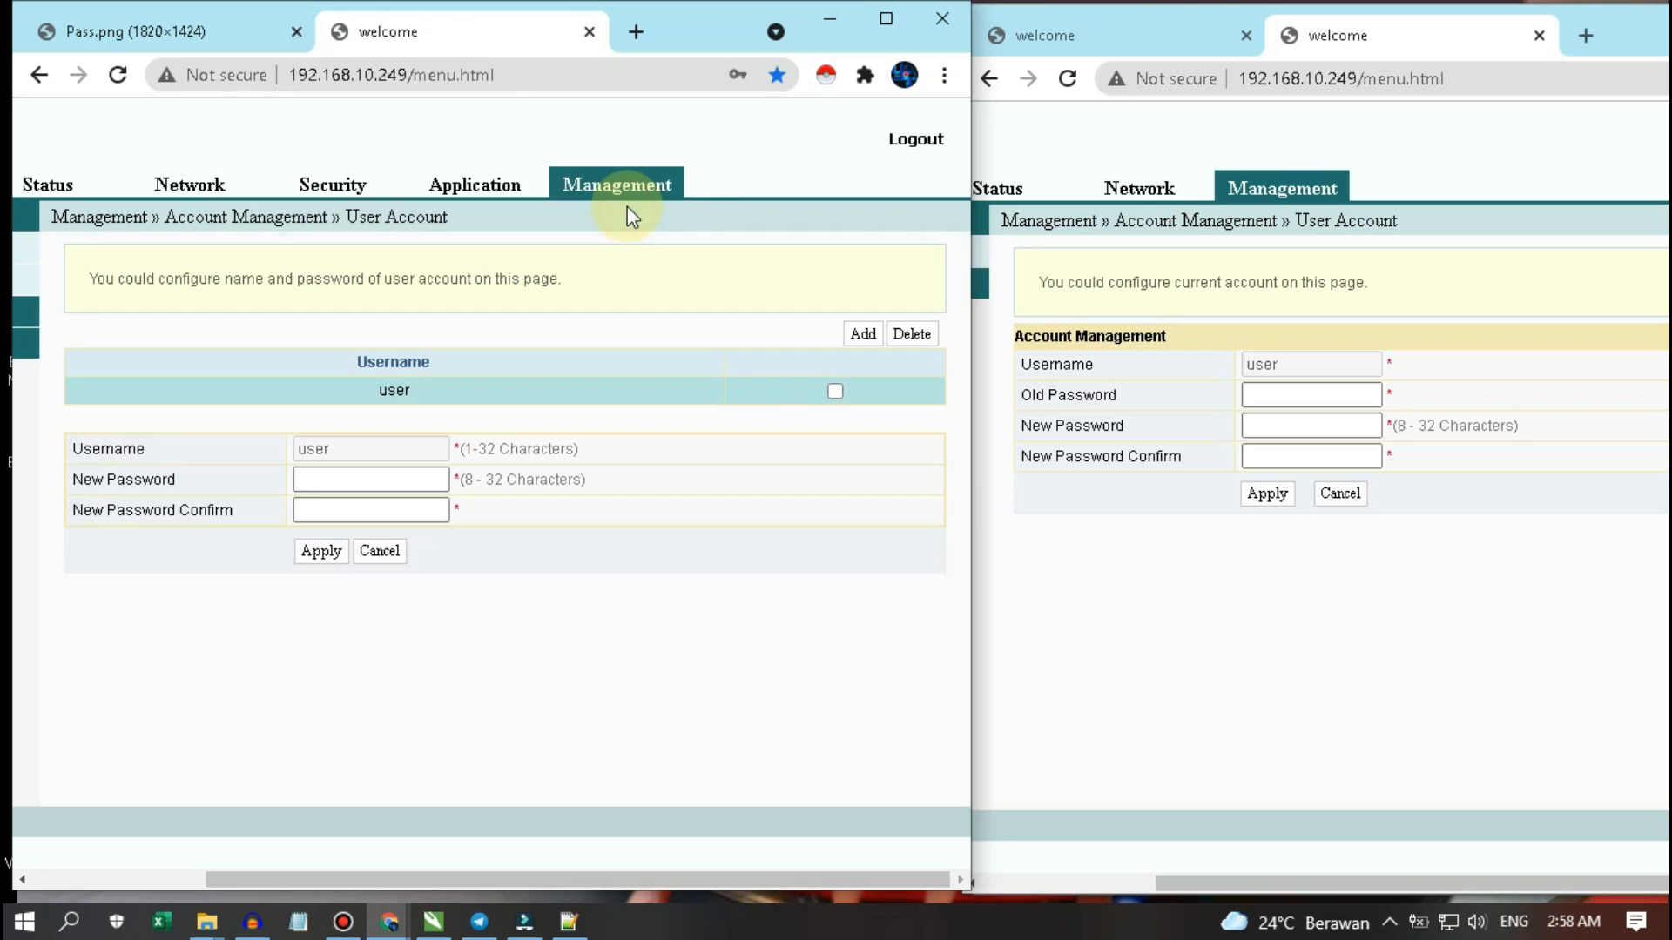
- Check the user panel window and slide both browser windows back into position
{"action": "left_click", "coordinate": [1157, 601]}
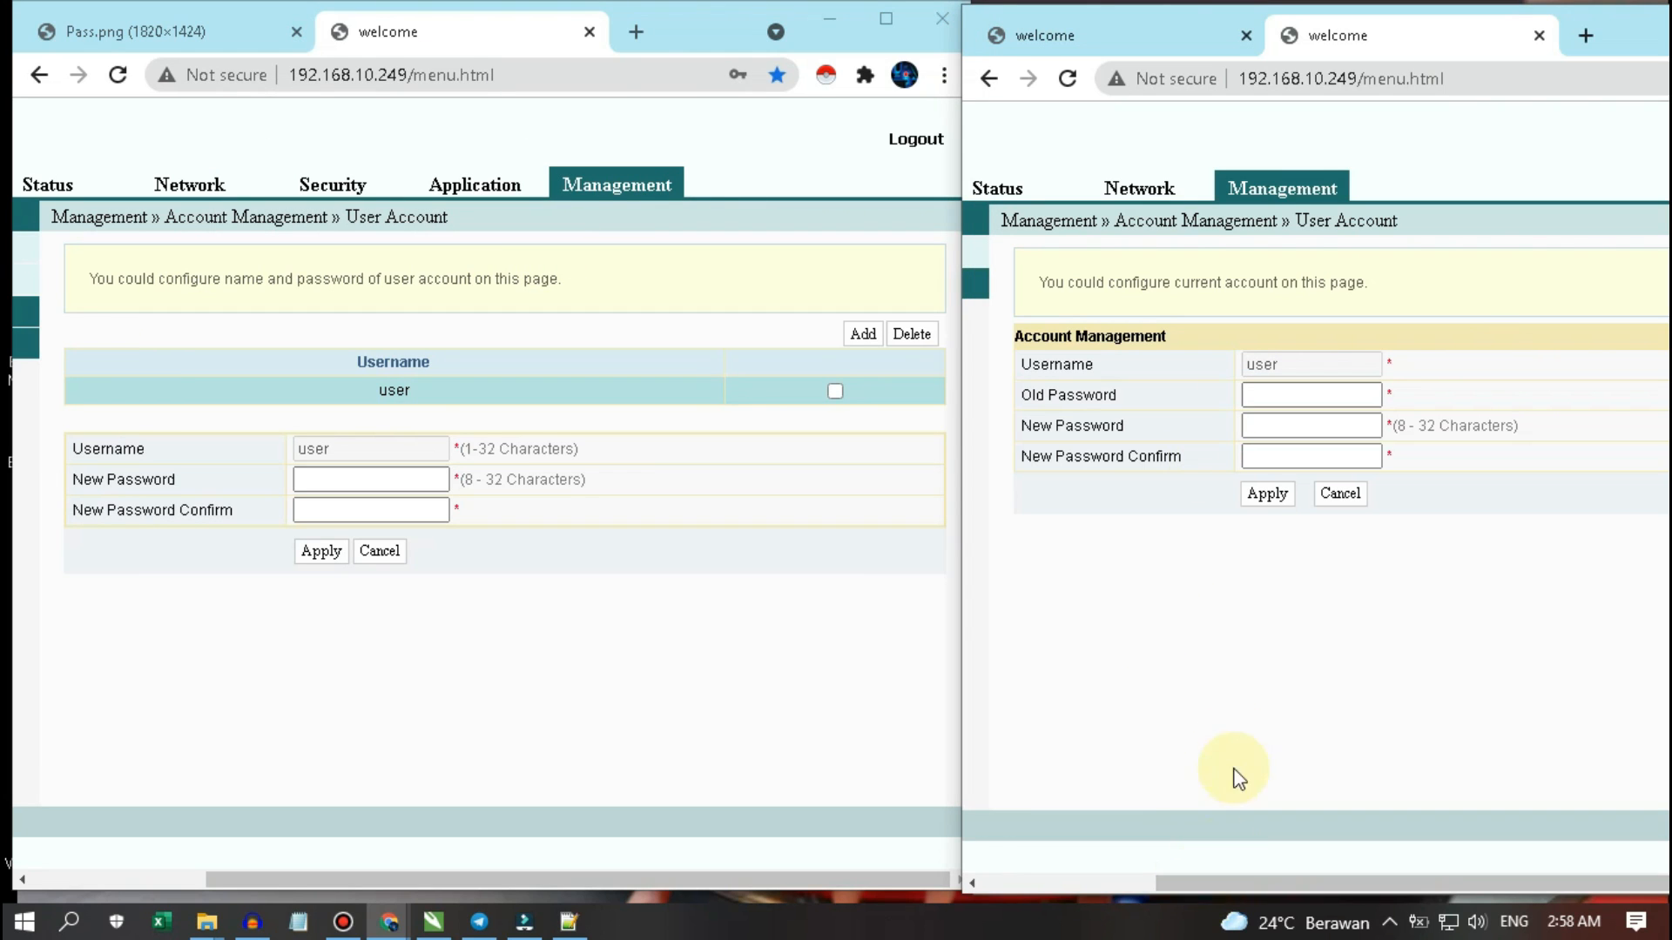
{"action": "left_click", "coordinate": [1272, 406]}
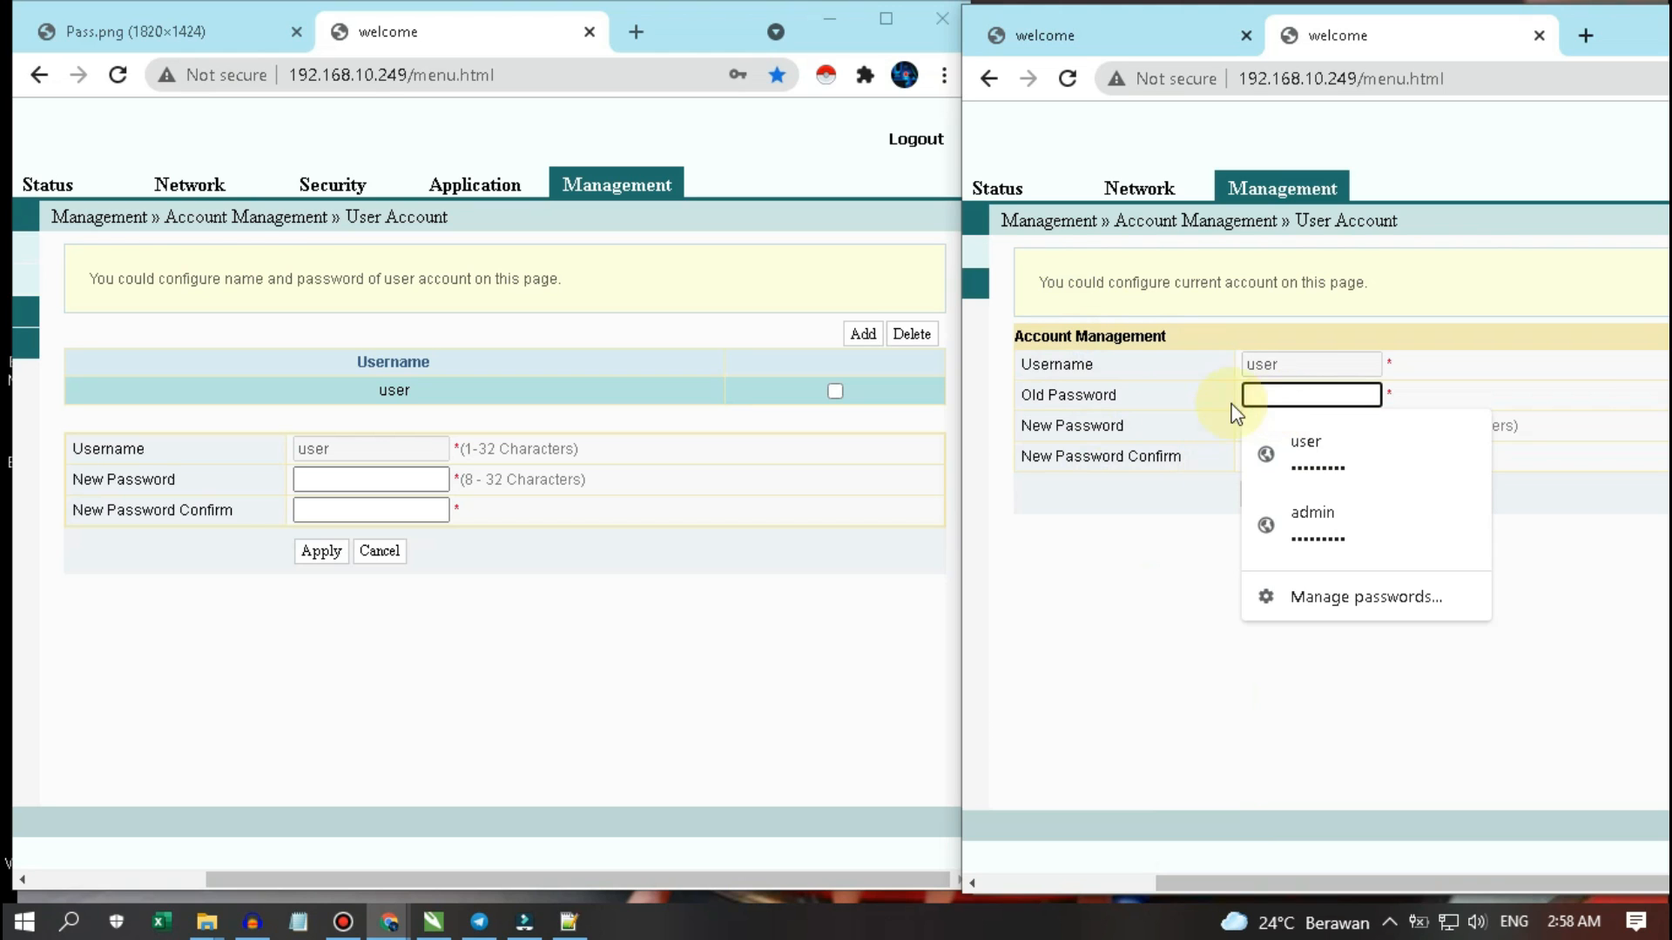
{"action": "left_click", "coordinate": [1105, 593]}
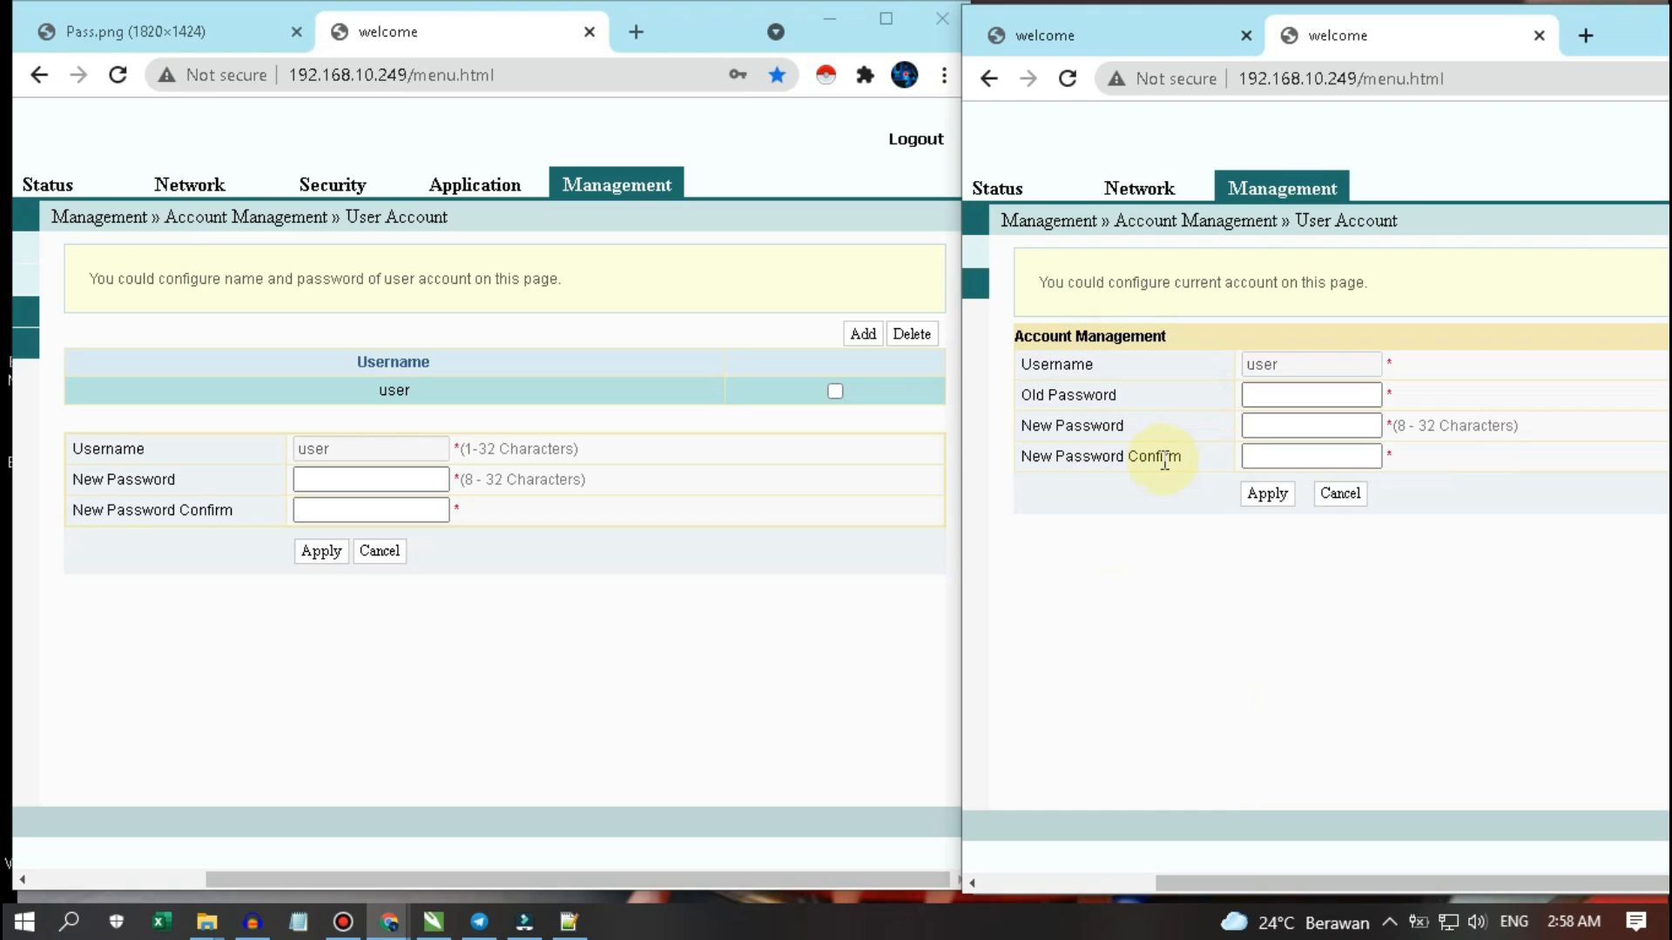
{"action": "left_click_drag", "start_coordinate": [578, 888], "coordinate": [311, 888]}
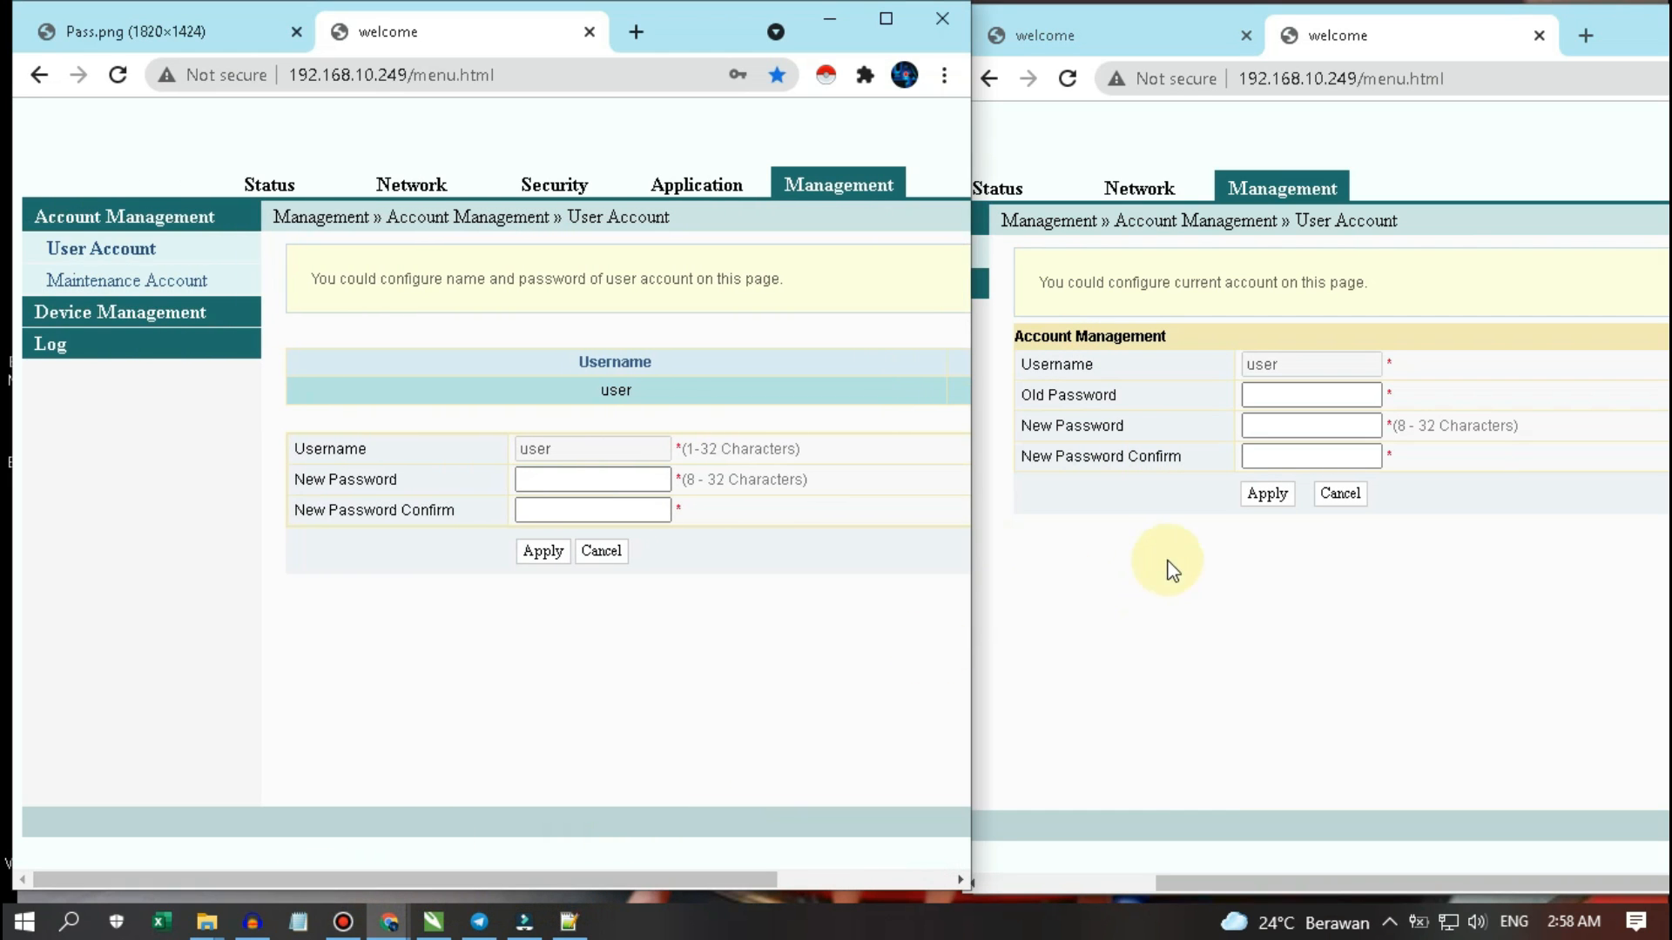
{"action": "left_click", "coordinate": [1233, 882]}
{"action": "left_click_drag", "start_coordinate": [1233, 882], "coordinate": [1006, 881]}
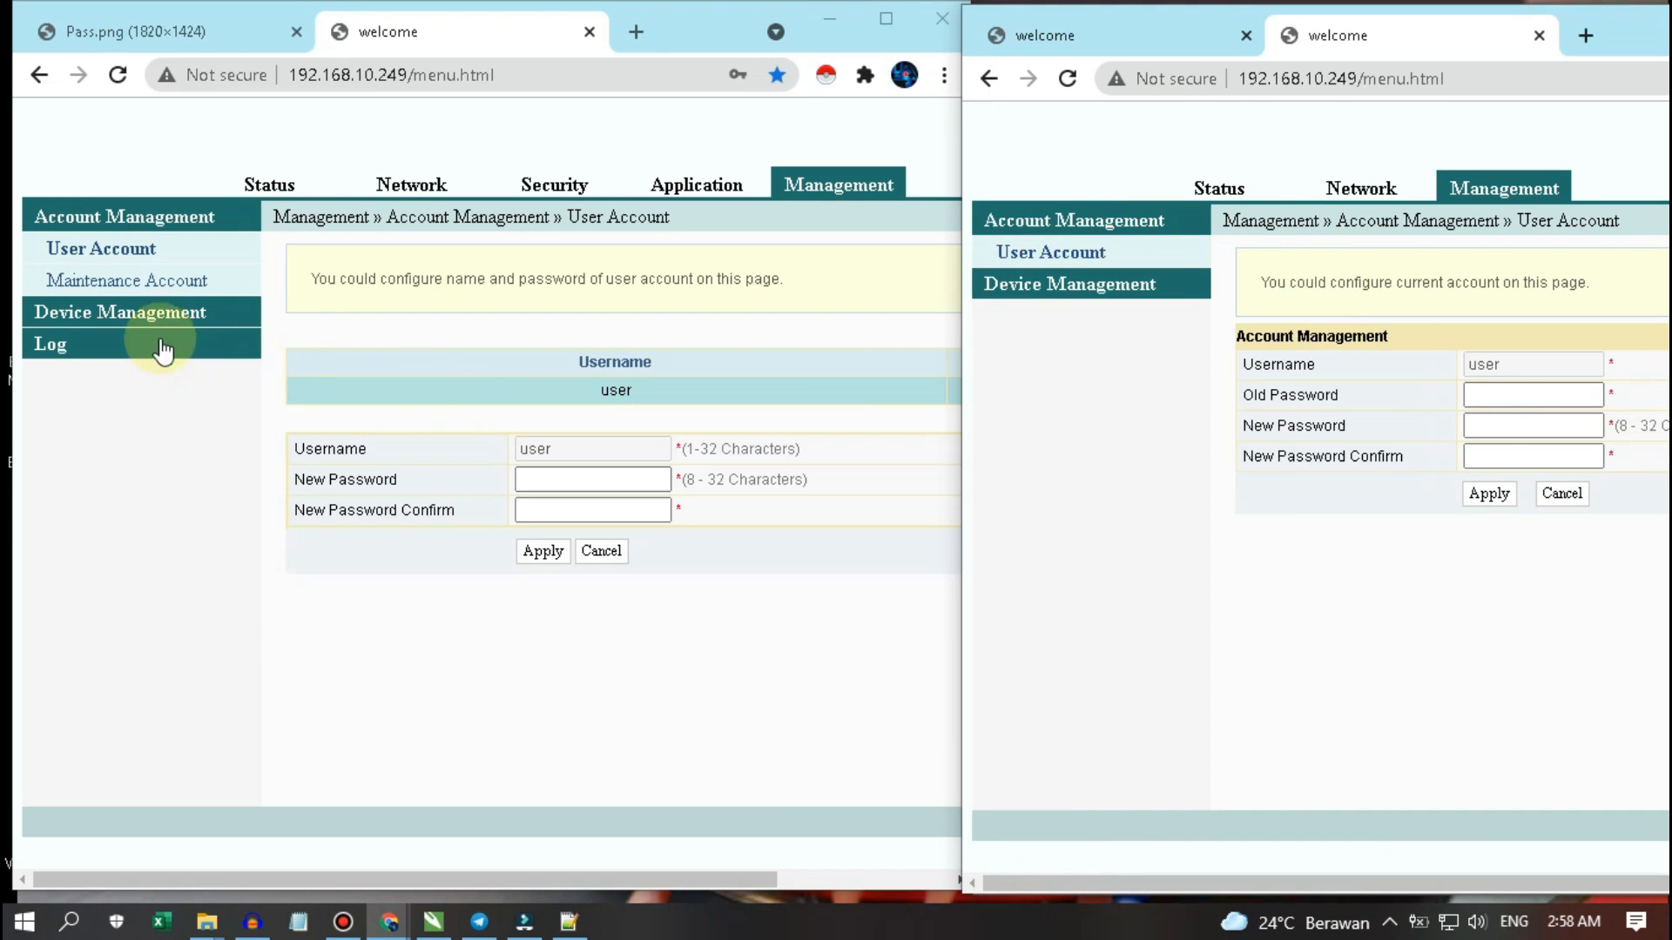
{"action": "left_click", "coordinate": [160, 285]}
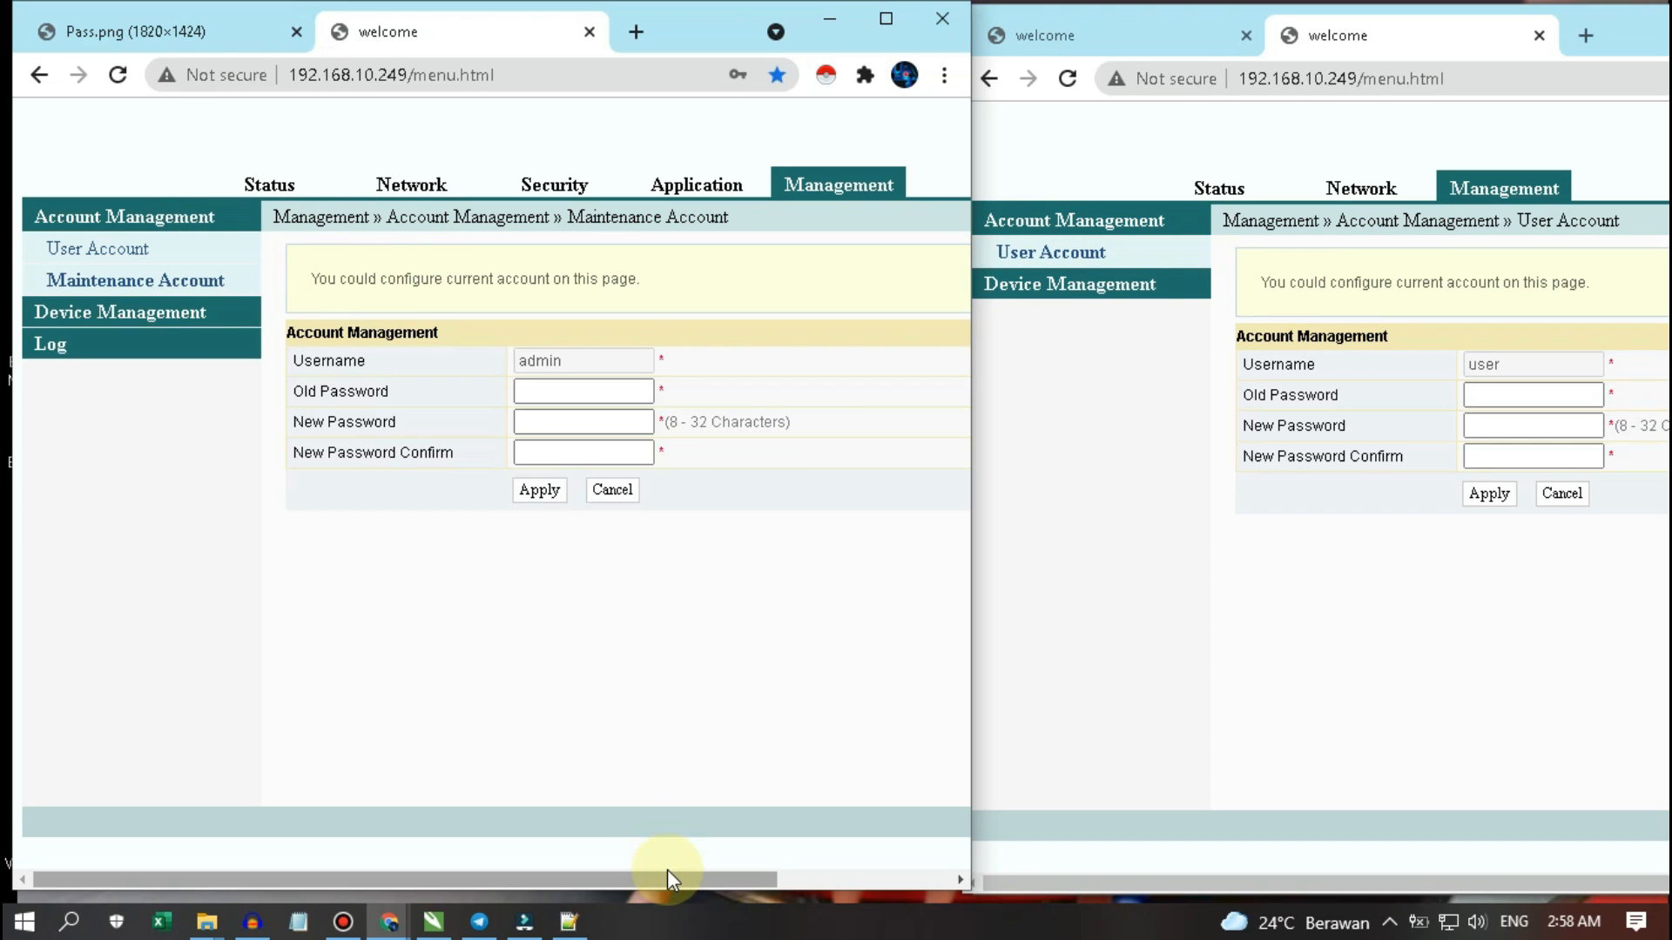
{"action": "left_click_drag", "start_coordinate": [667, 876], "coordinate": [927, 876]}
{"action": "left_click", "coordinate": [425, 391]}
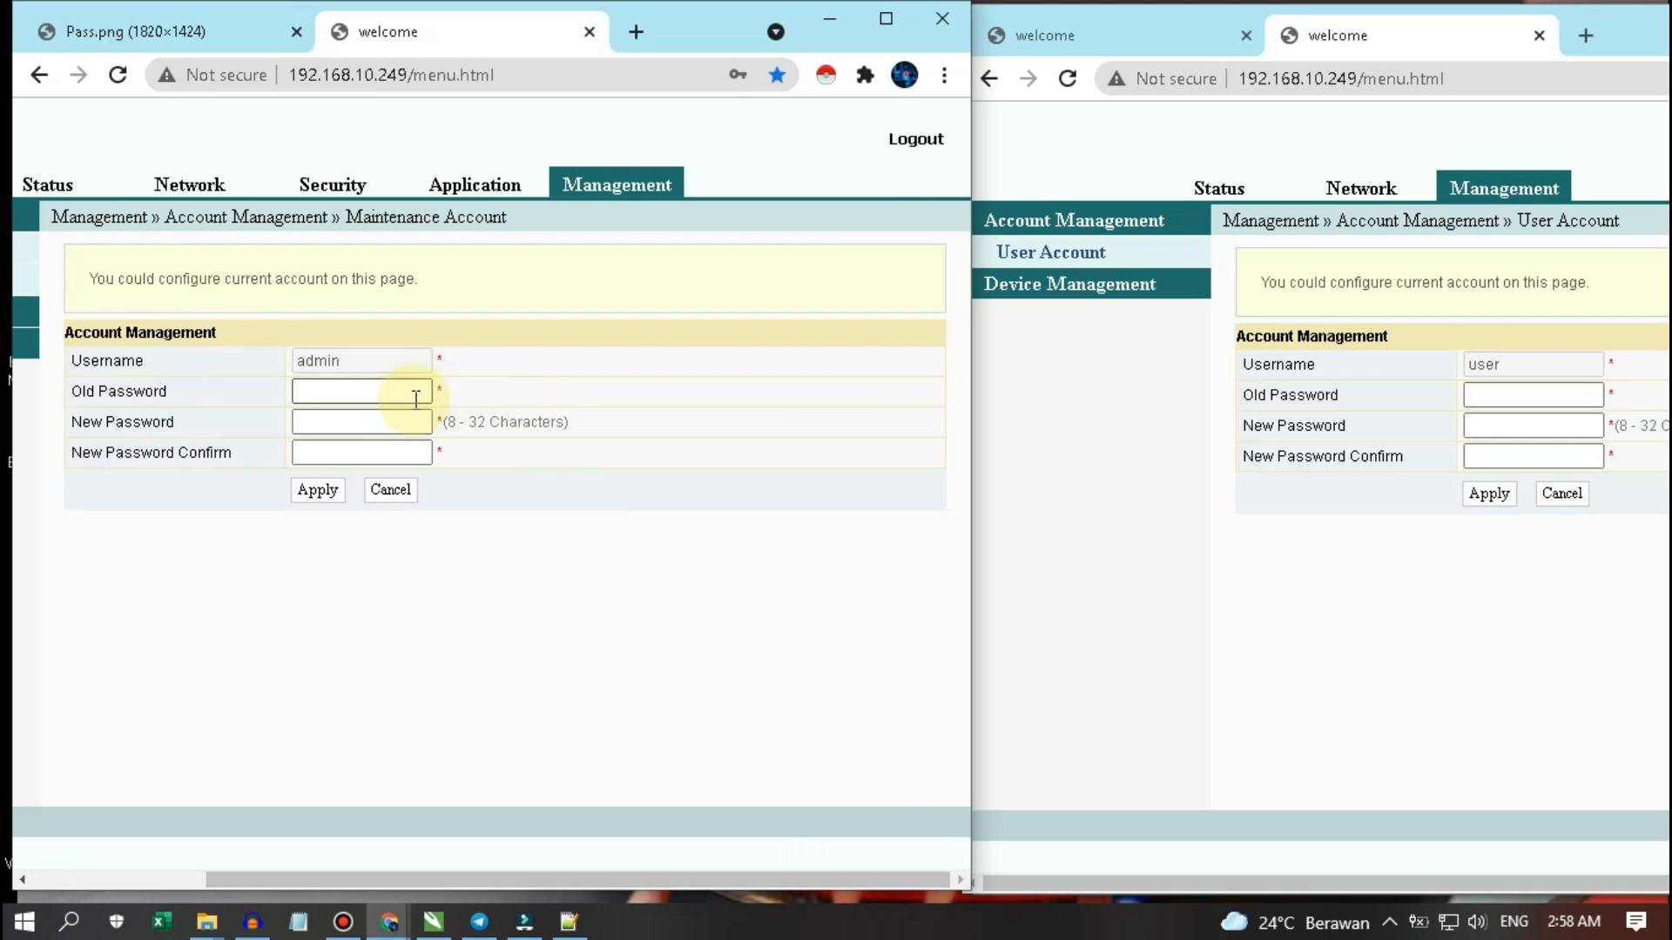
{"action": "left_click", "coordinate": [370, 399]}
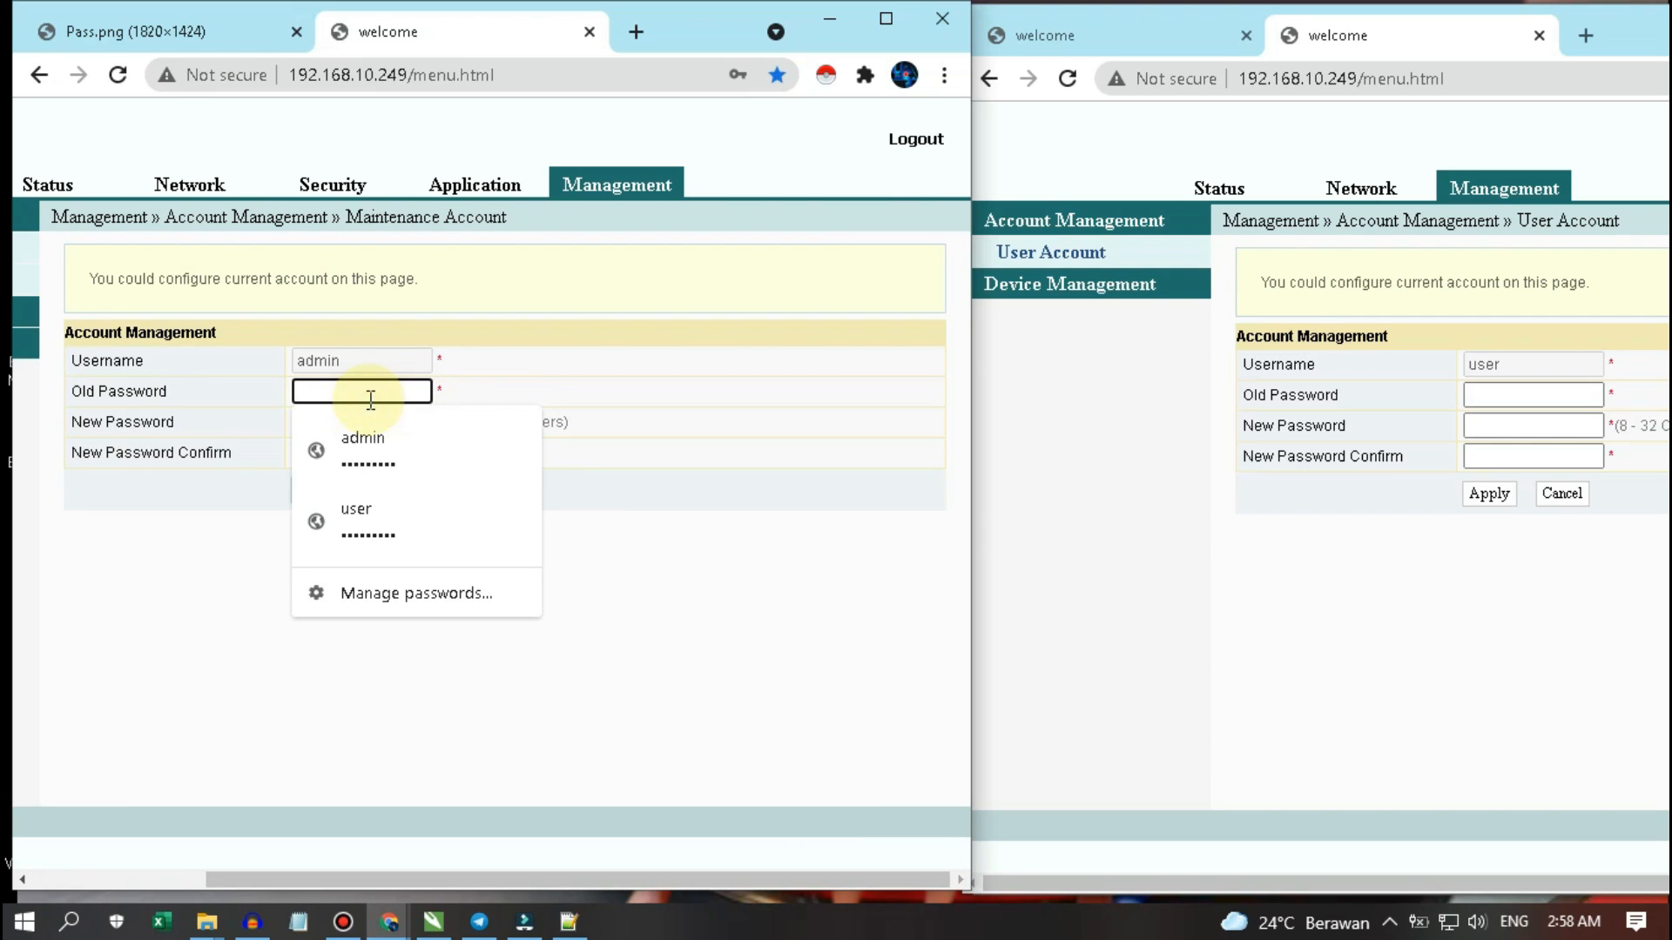
{"action": "left_click", "coordinate": [709, 655]}
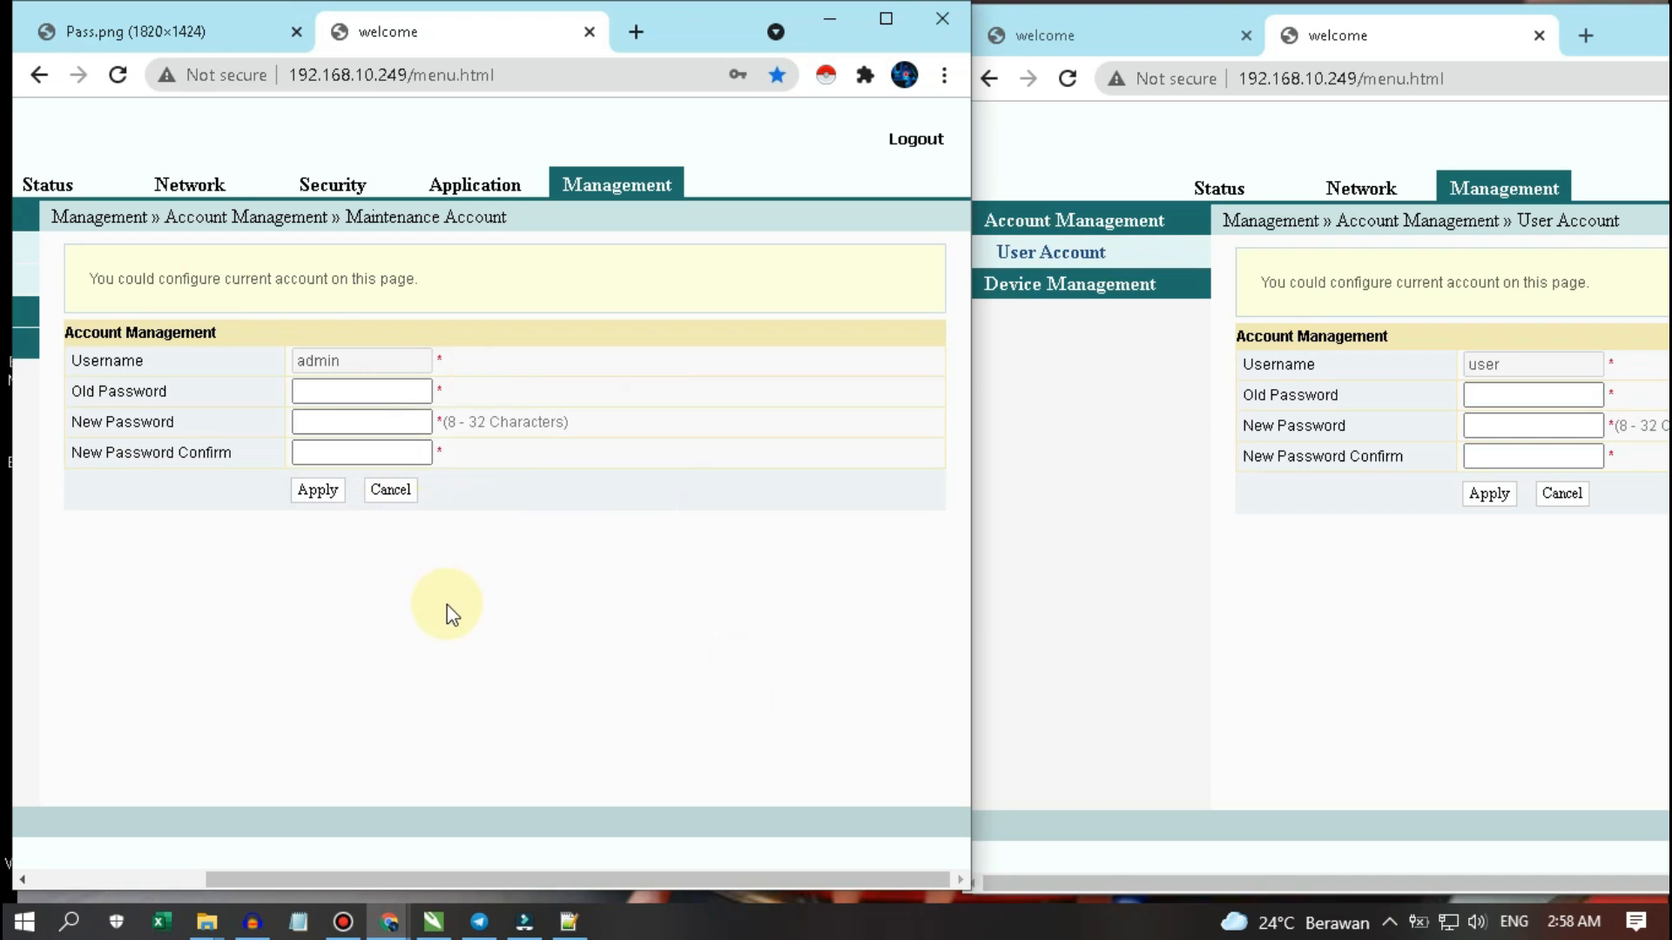
{"action": "left_click_drag", "start_coordinate": [452, 883], "coordinate": [310, 888]}
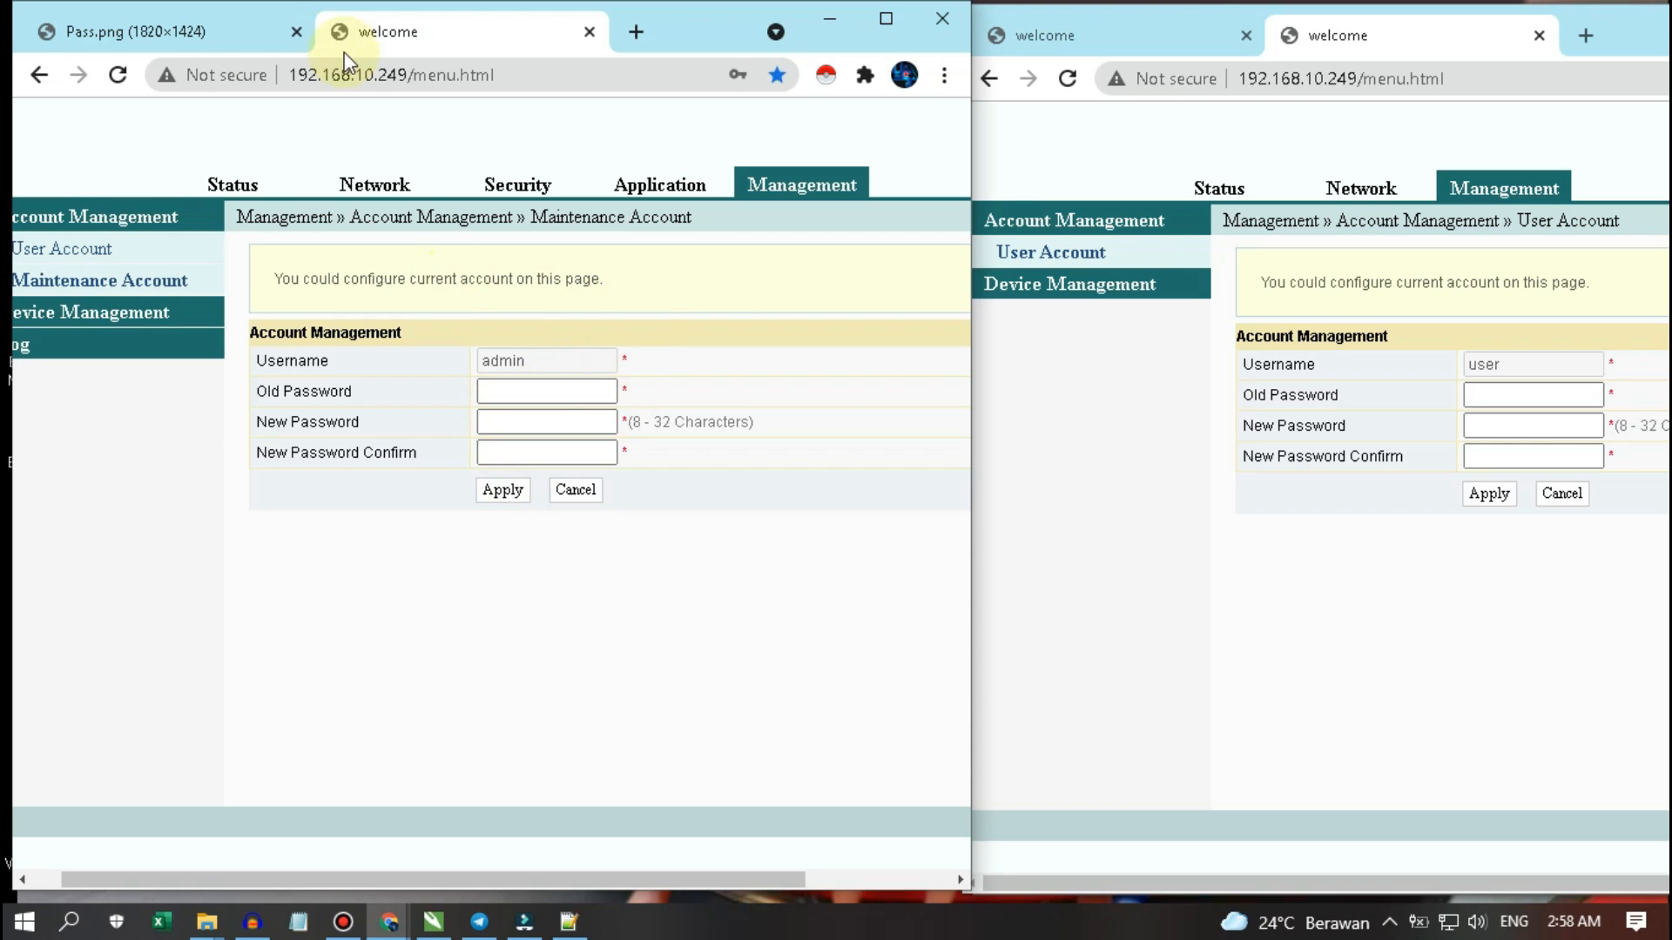
{"action": "left_click", "coordinate": [187, 33]}
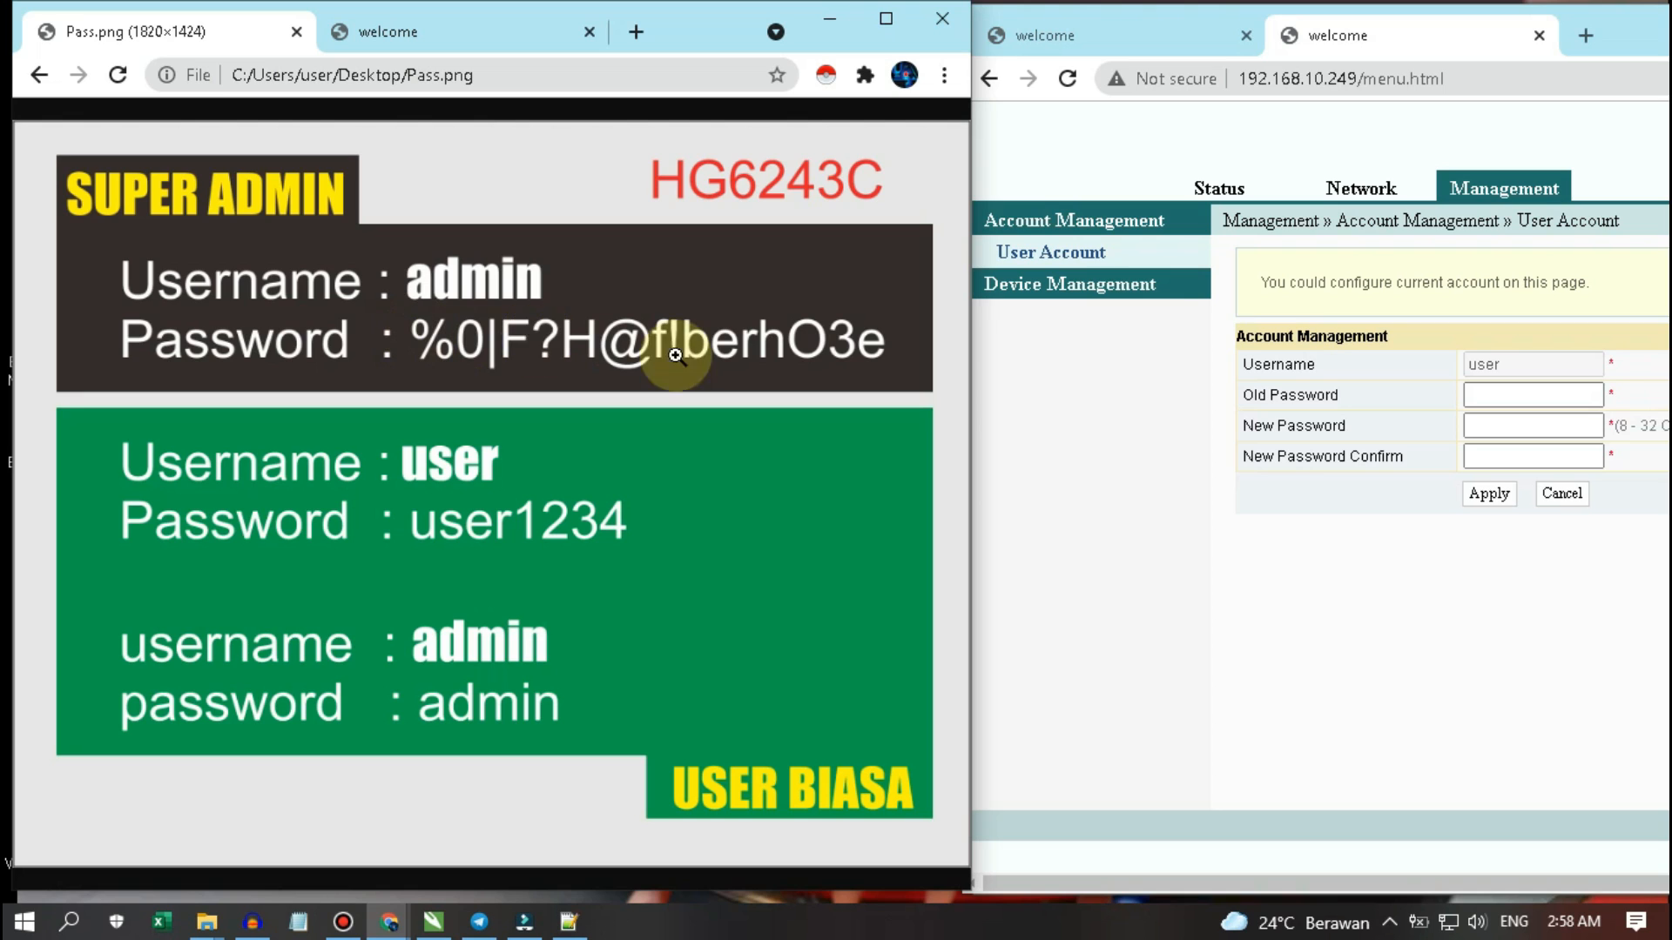
{"action": "left_click", "coordinate": [405, 32]}
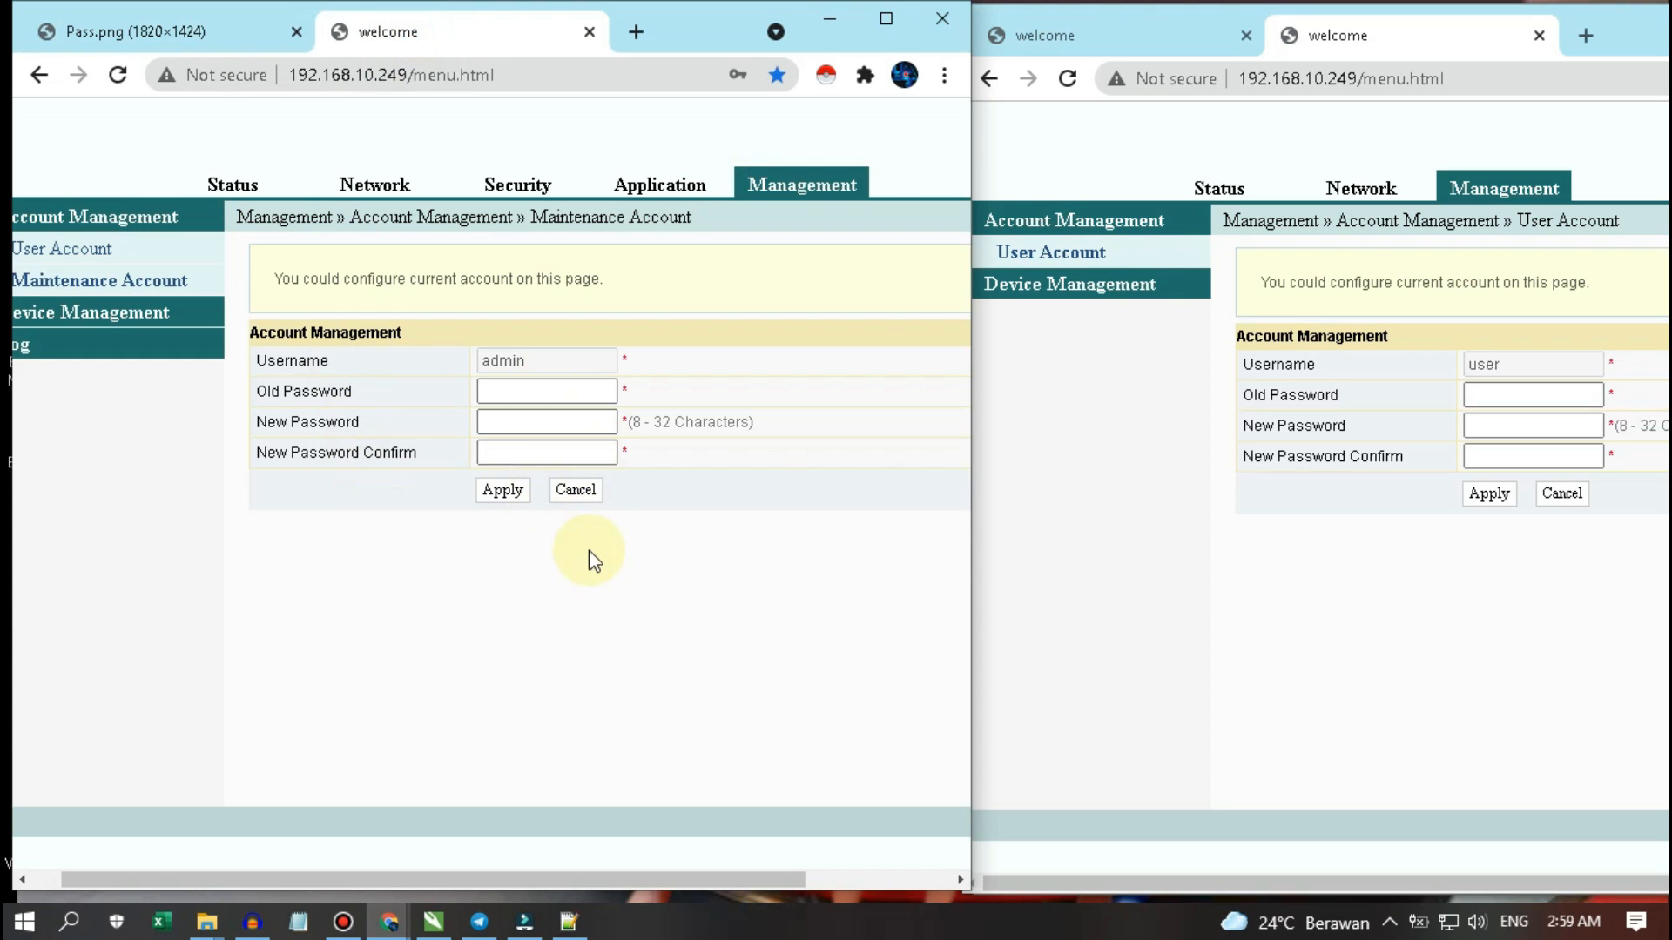
{"action": "left_click", "coordinate": [1084, 484]}
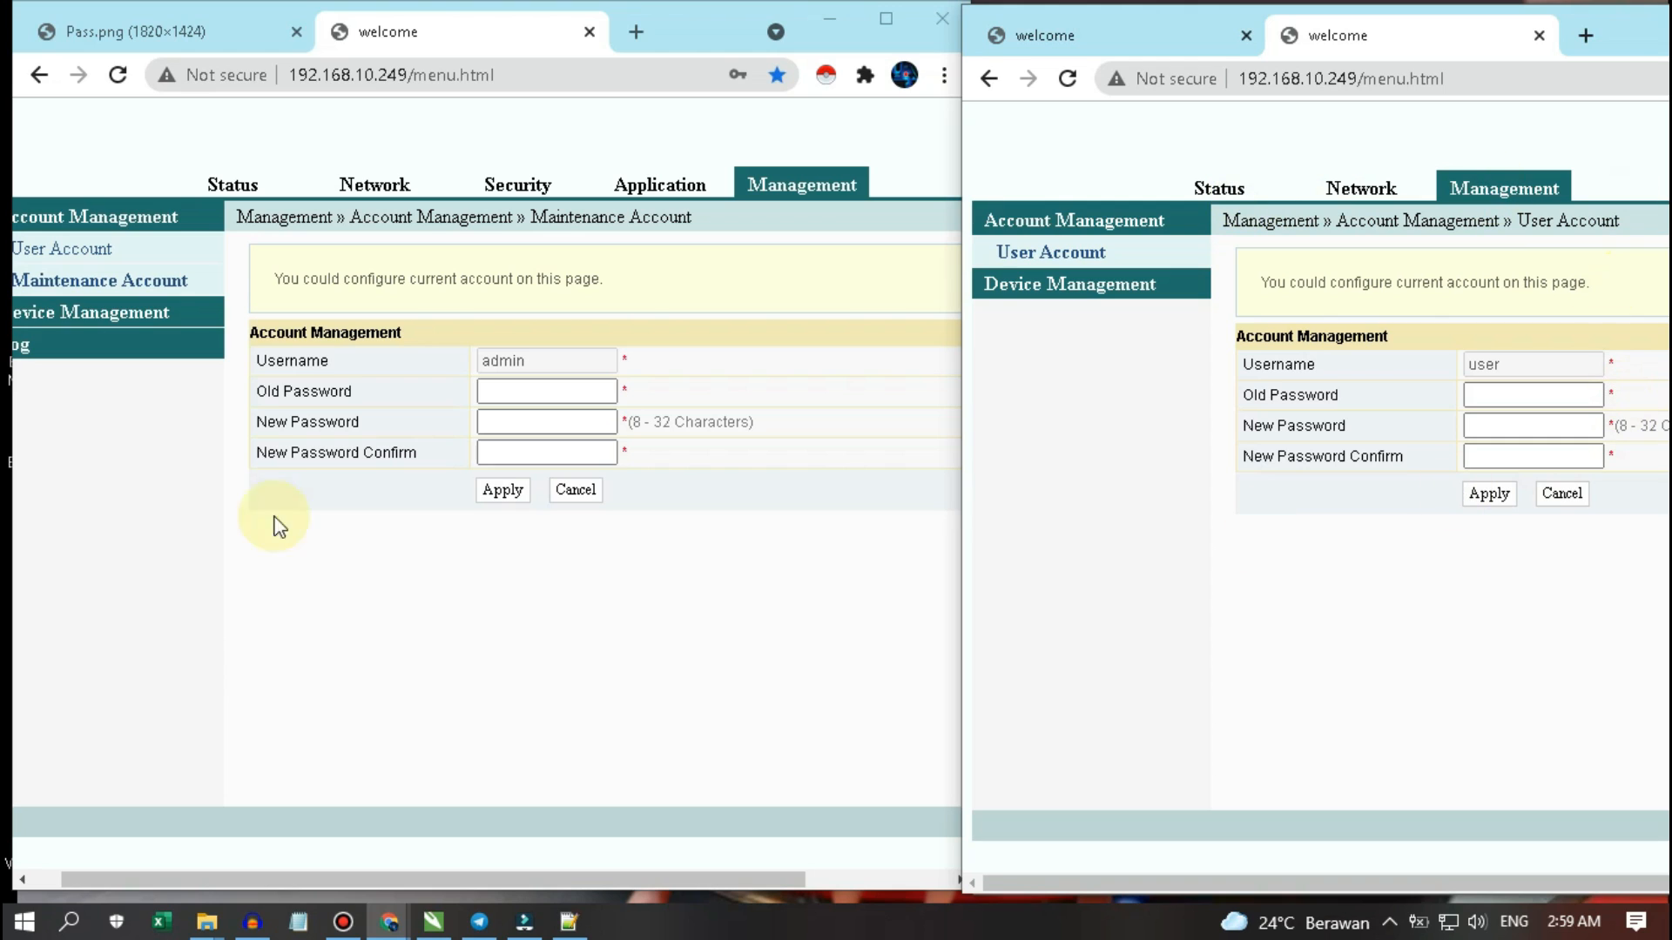
{"action": "left_click", "coordinate": [188, 599]}
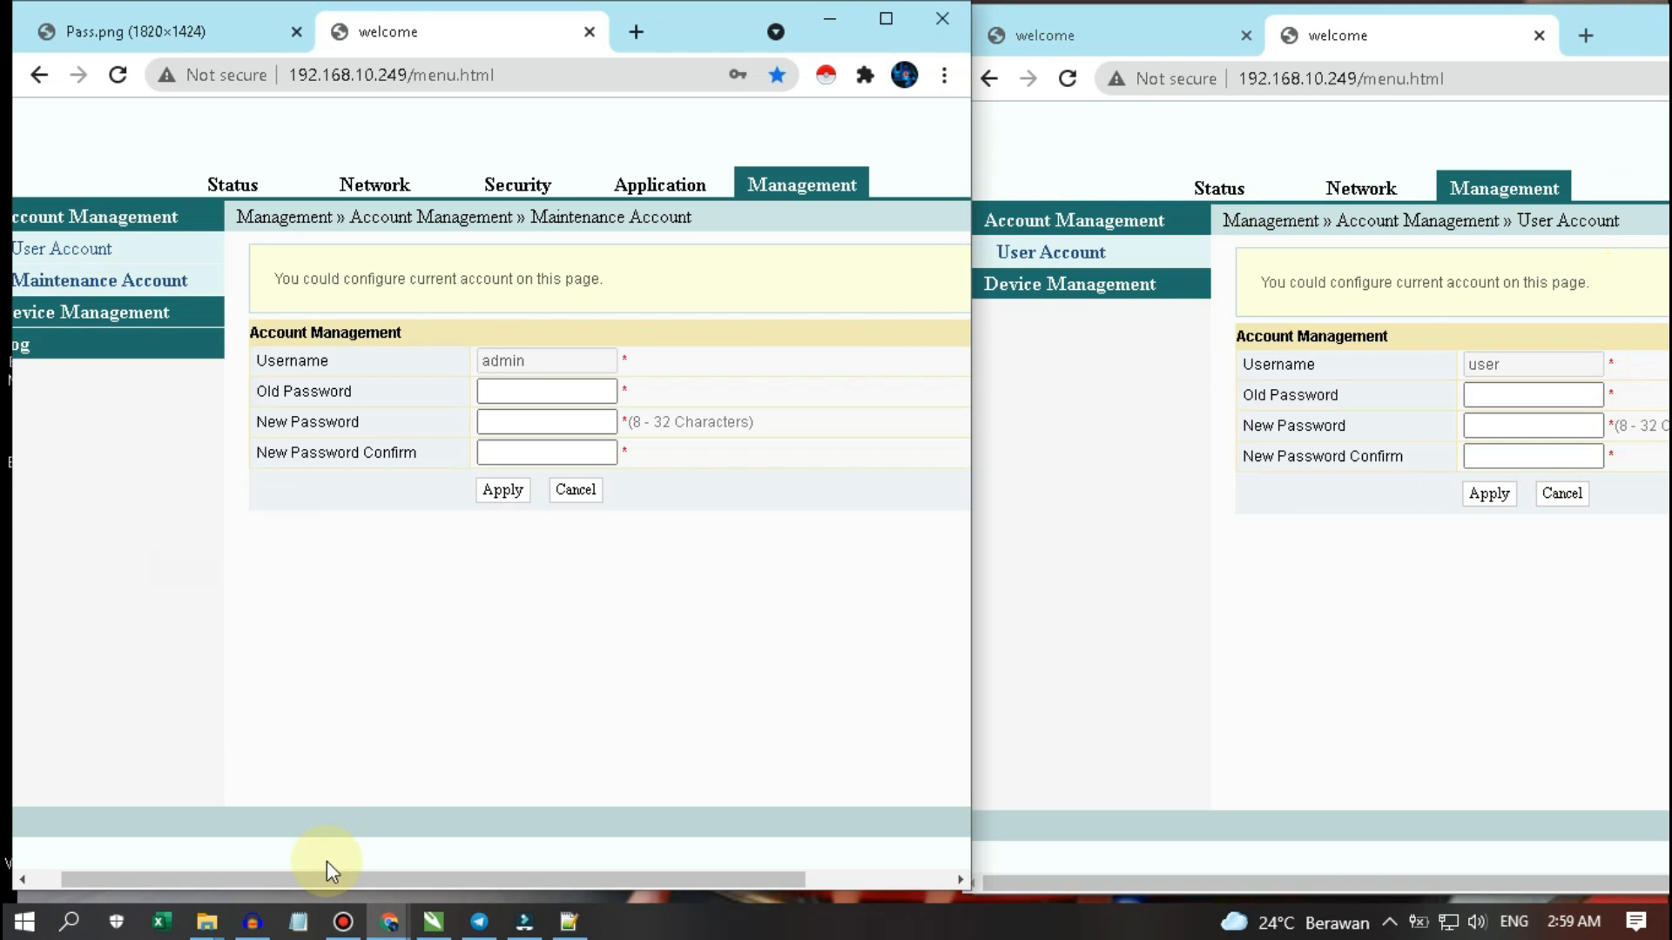
{"action": "left_click_drag", "start_coordinate": [338, 881], "coordinate": [259, 849]}
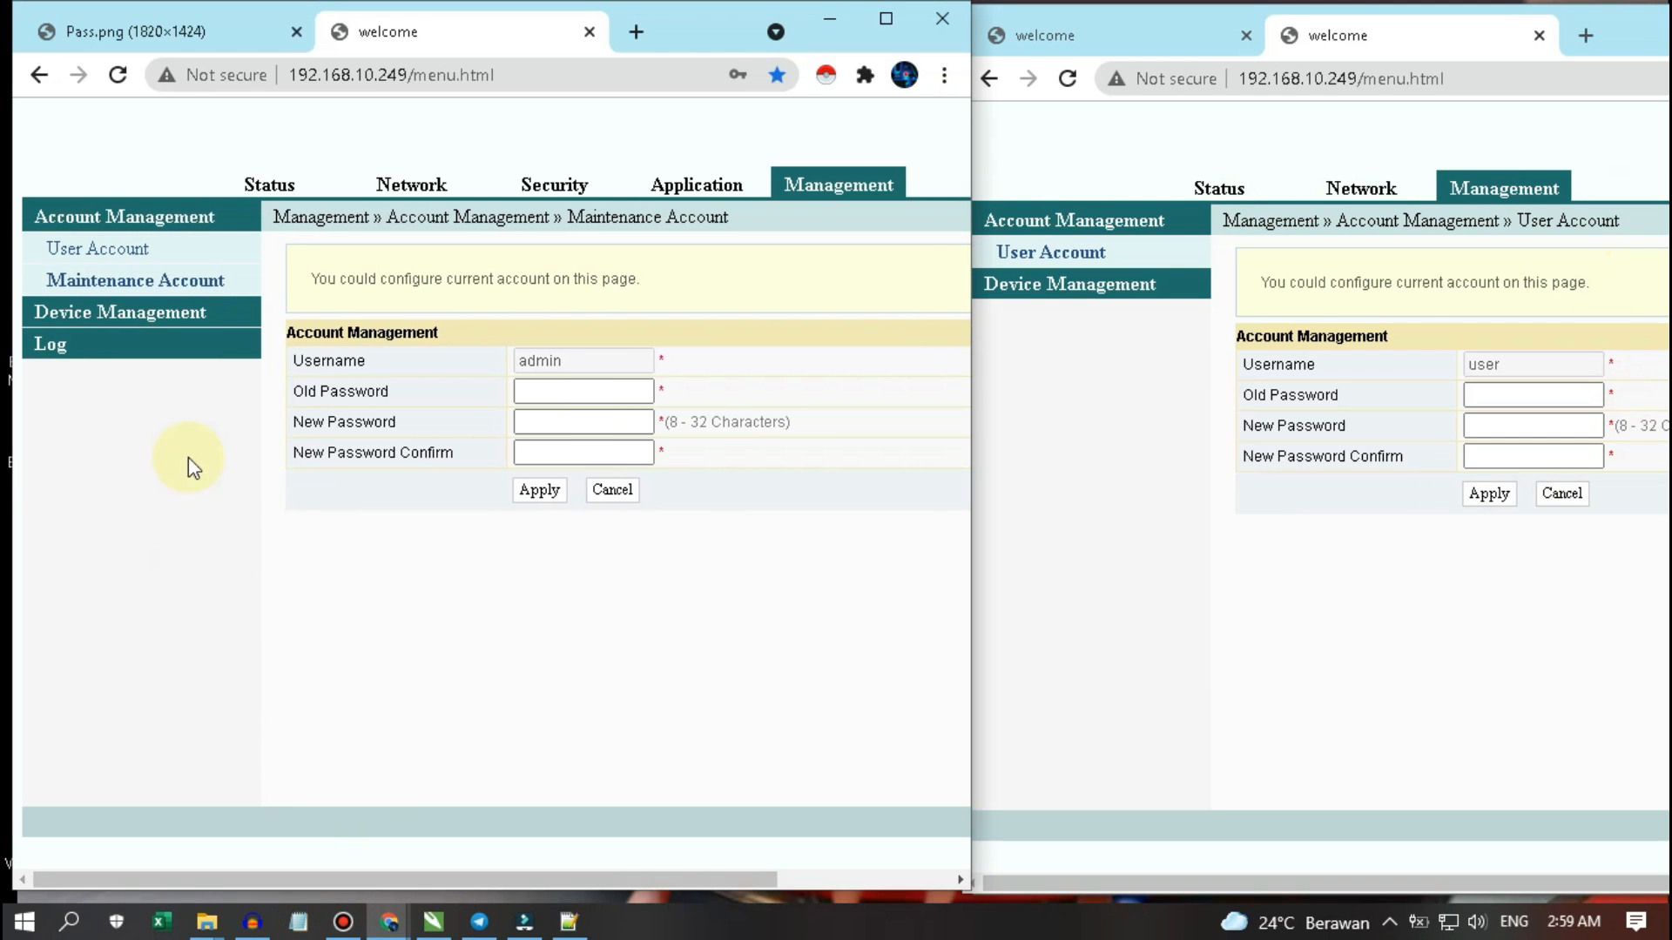
- Review the Device Management Restore and Device Reboot pages, then open the Management Log page
{"action": "left_click", "coordinate": [140, 315]}
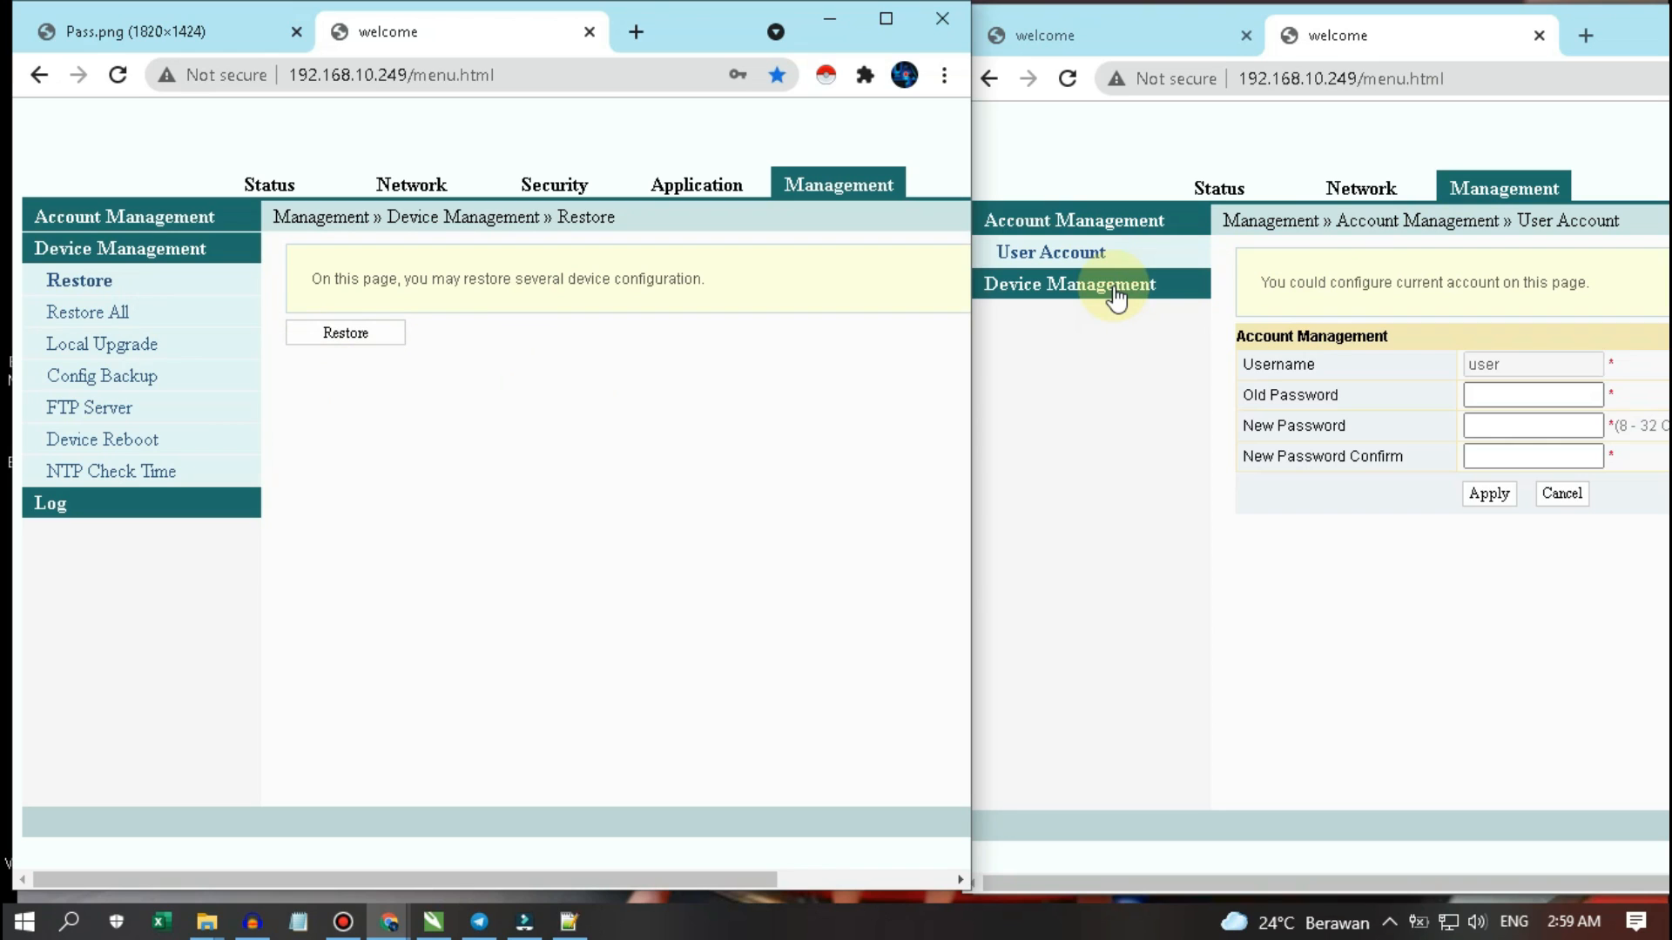
{"action": "left_click", "coordinate": [1091, 512]}
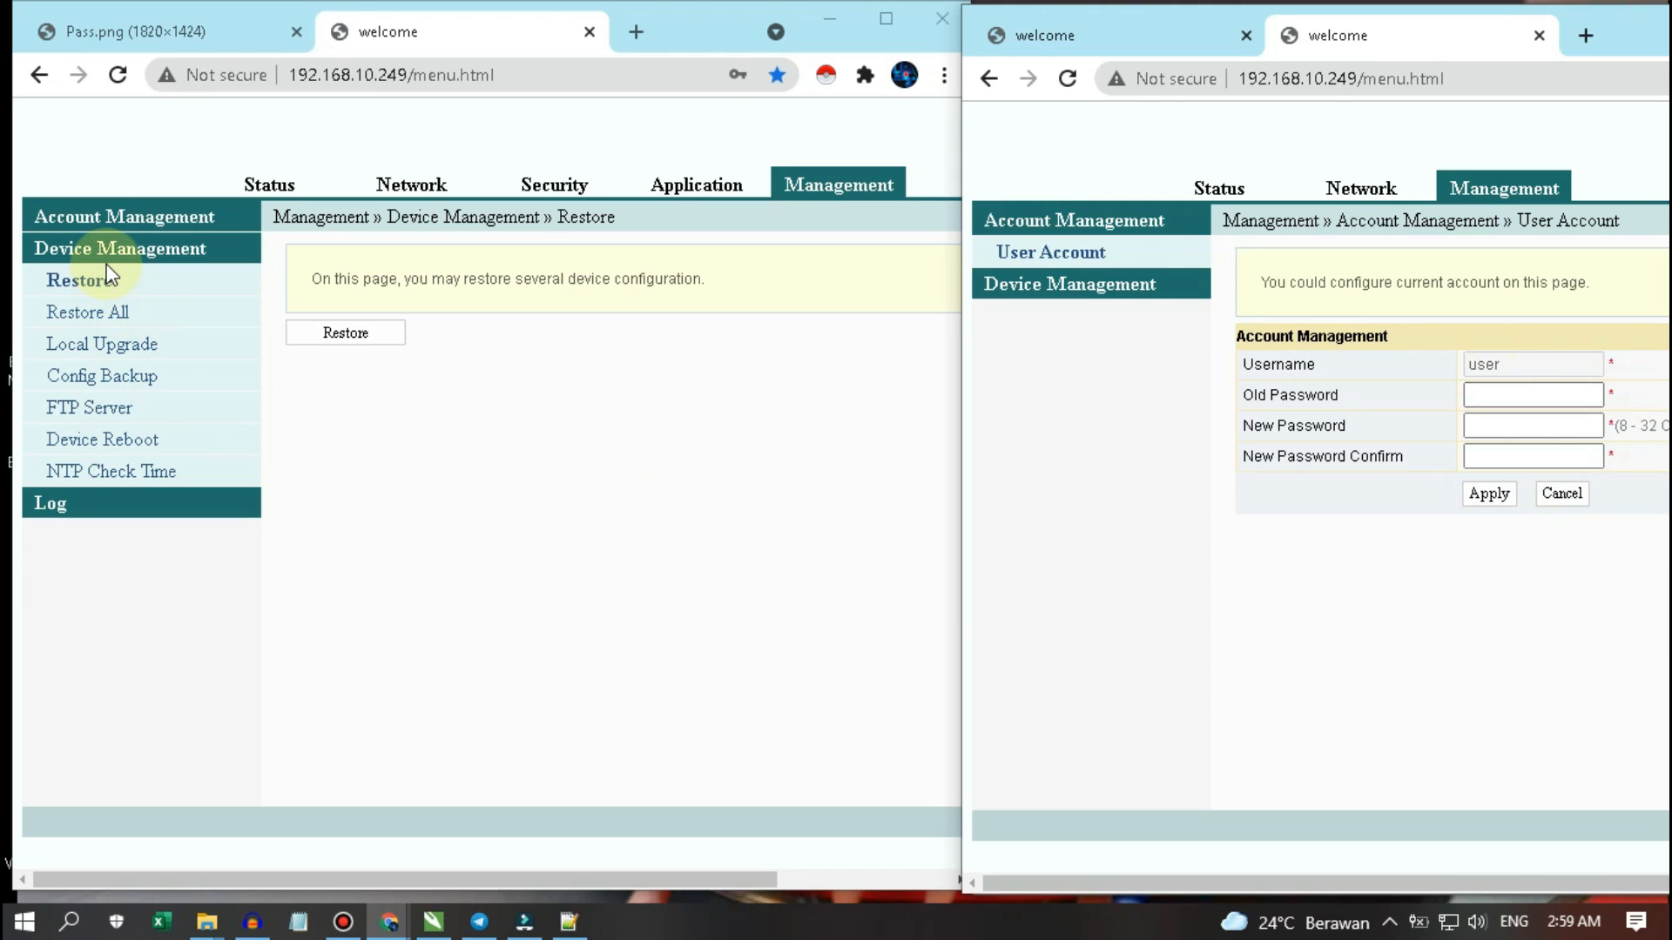
{"action": "left_click", "coordinate": [354, 552]}
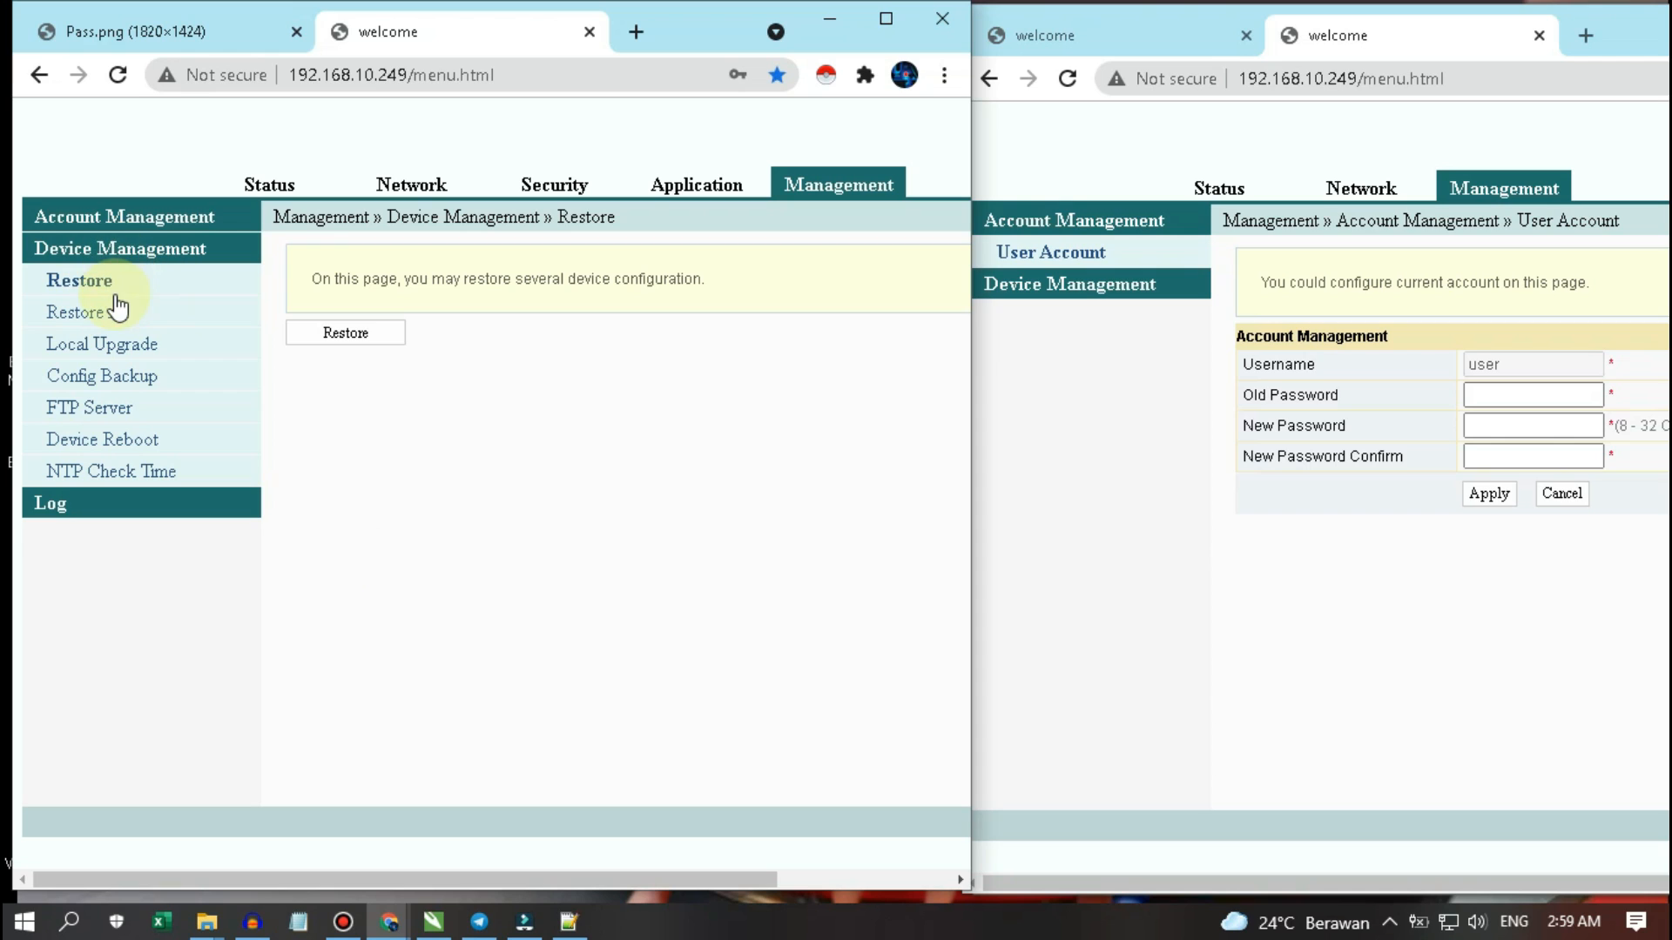
{"action": "left_click", "coordinate": [85, 294]}
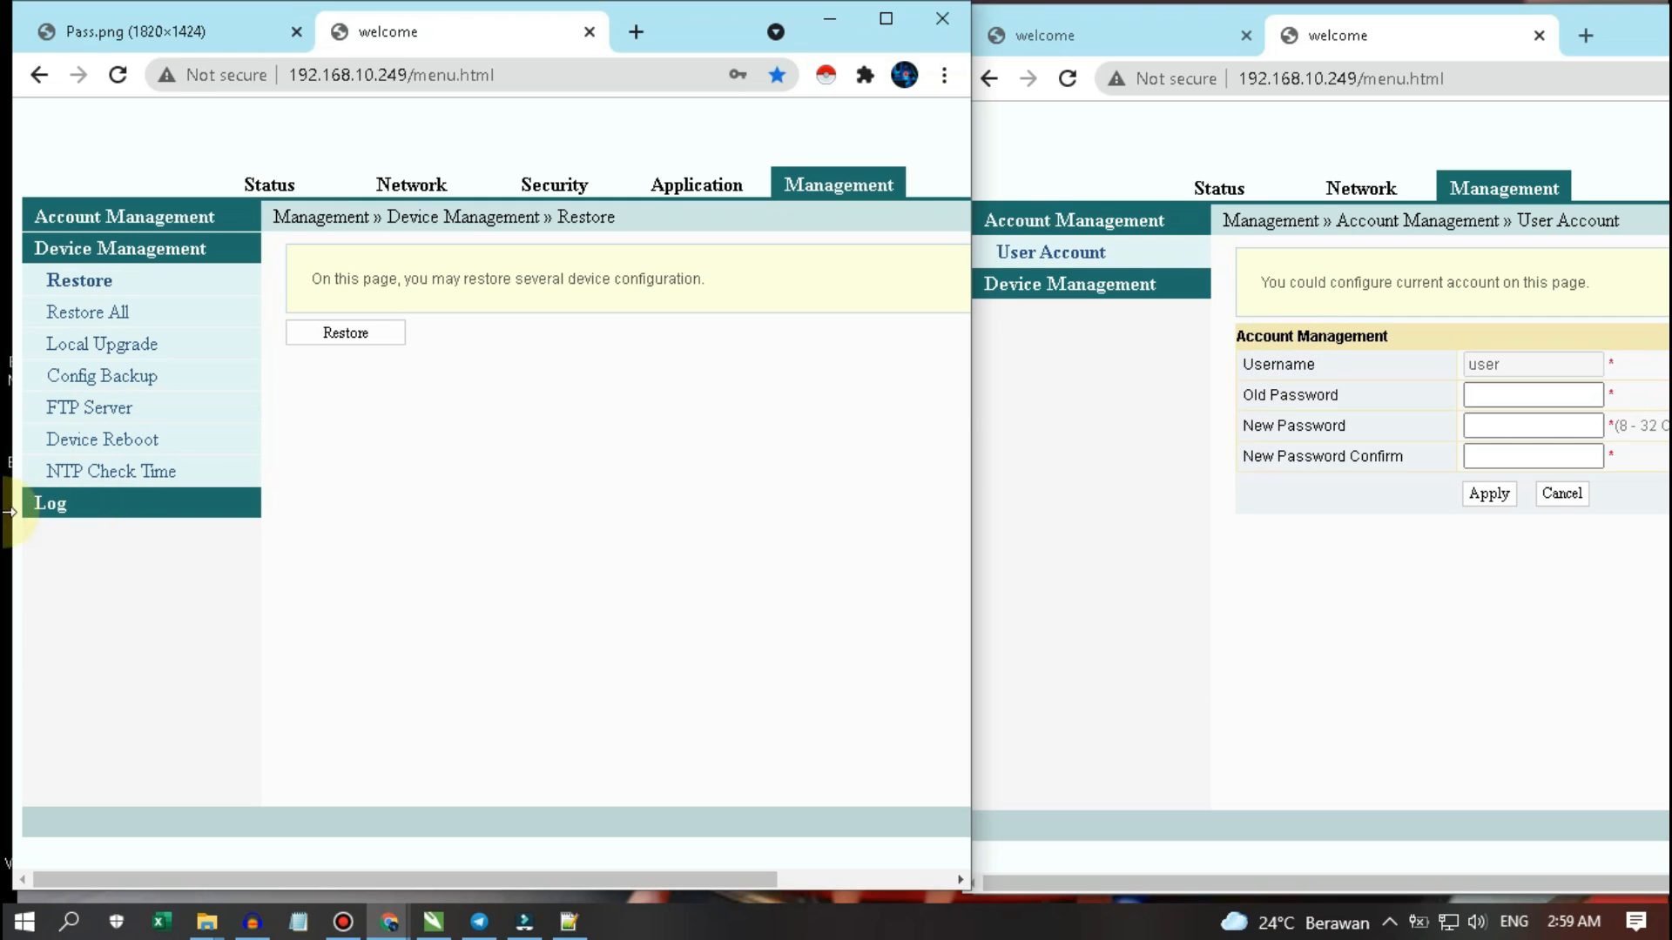
{"action": "left_click", "coordinate": [80, 442]}
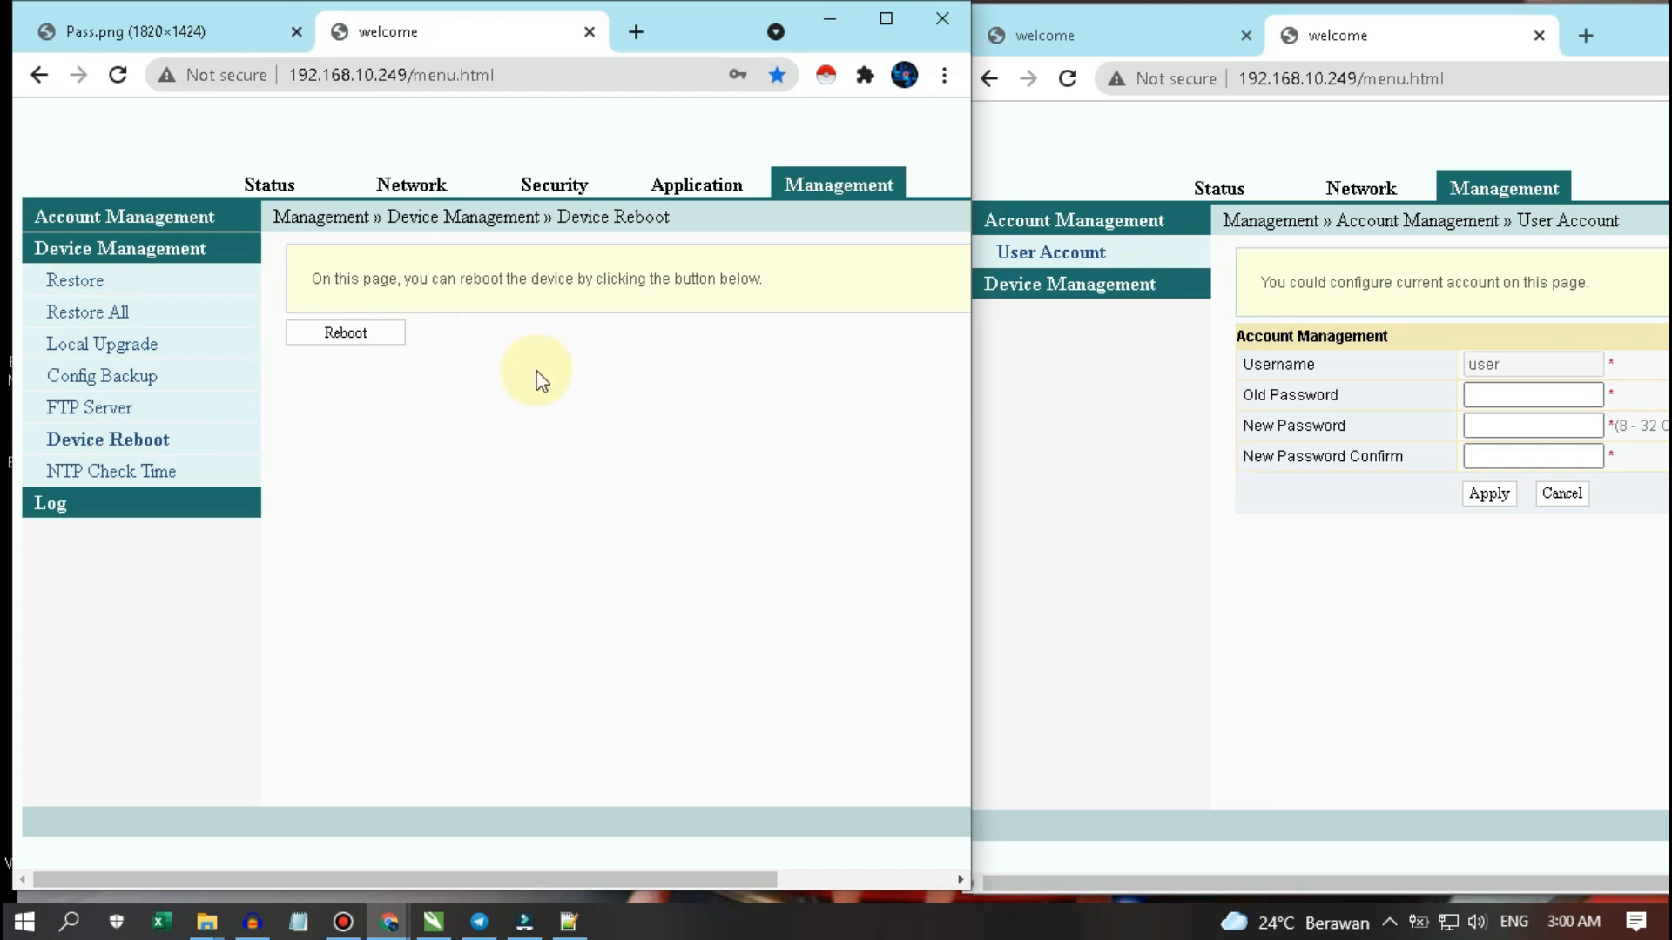
{"action": "left_click", "coordinate": [40, 506]}
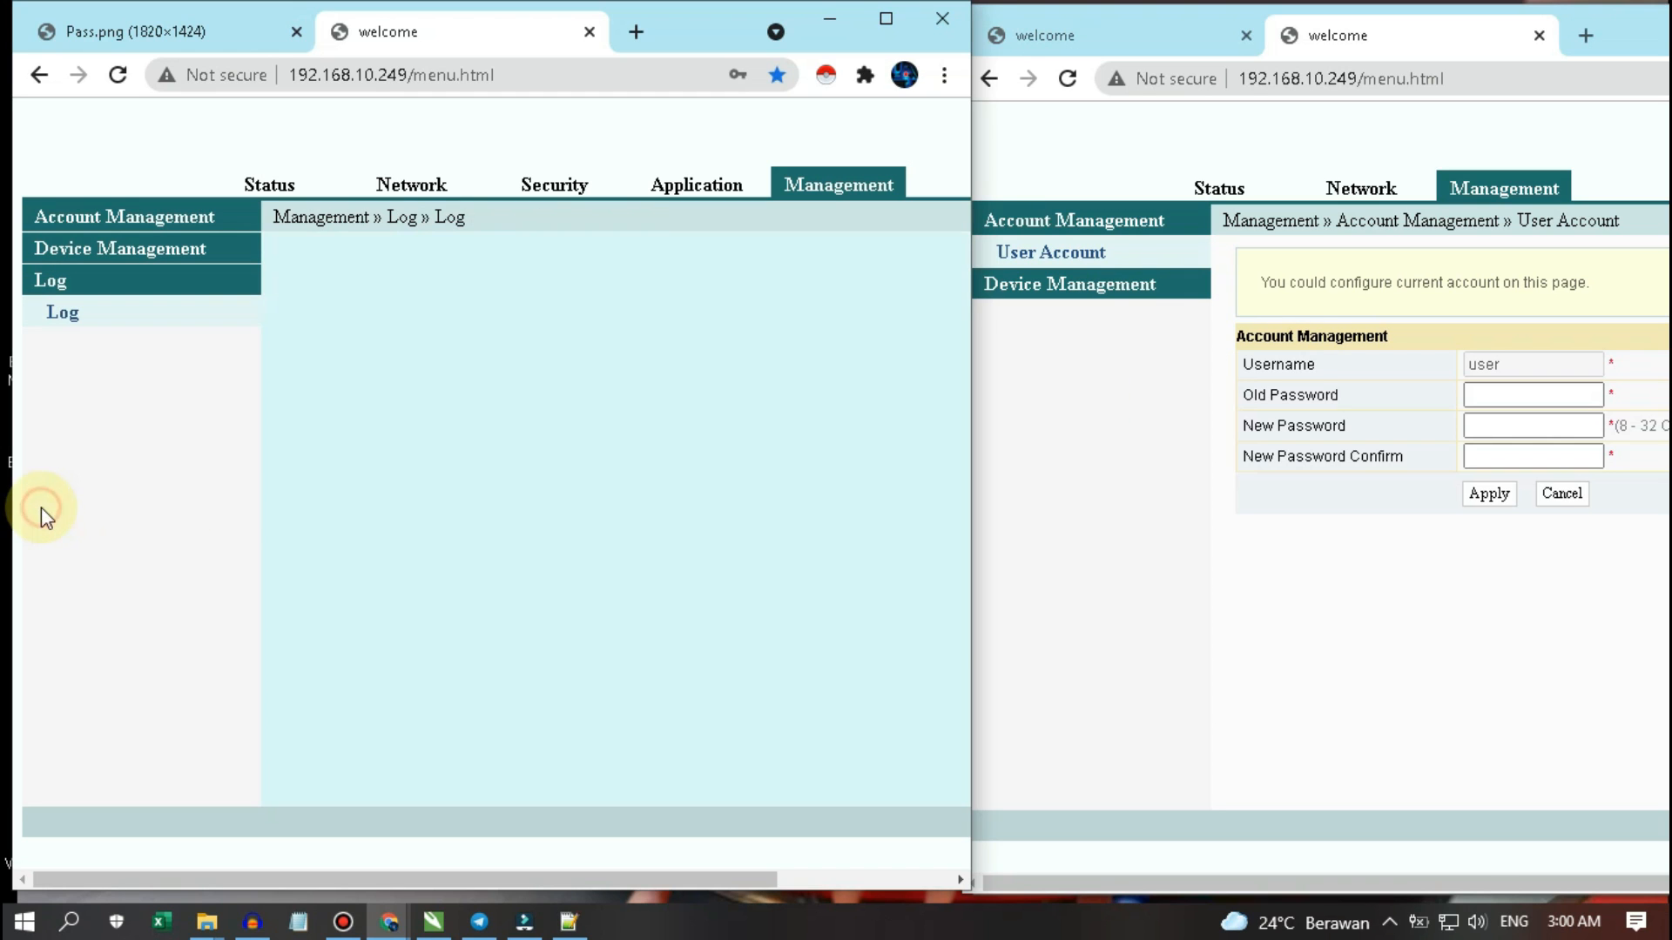
- Scroll through the Log Information entries, then return to the Status Device Information page
{"action": "scroll", "coordinate": [384, 457], "scroll_direction": "down", "scroll_amount": 10}
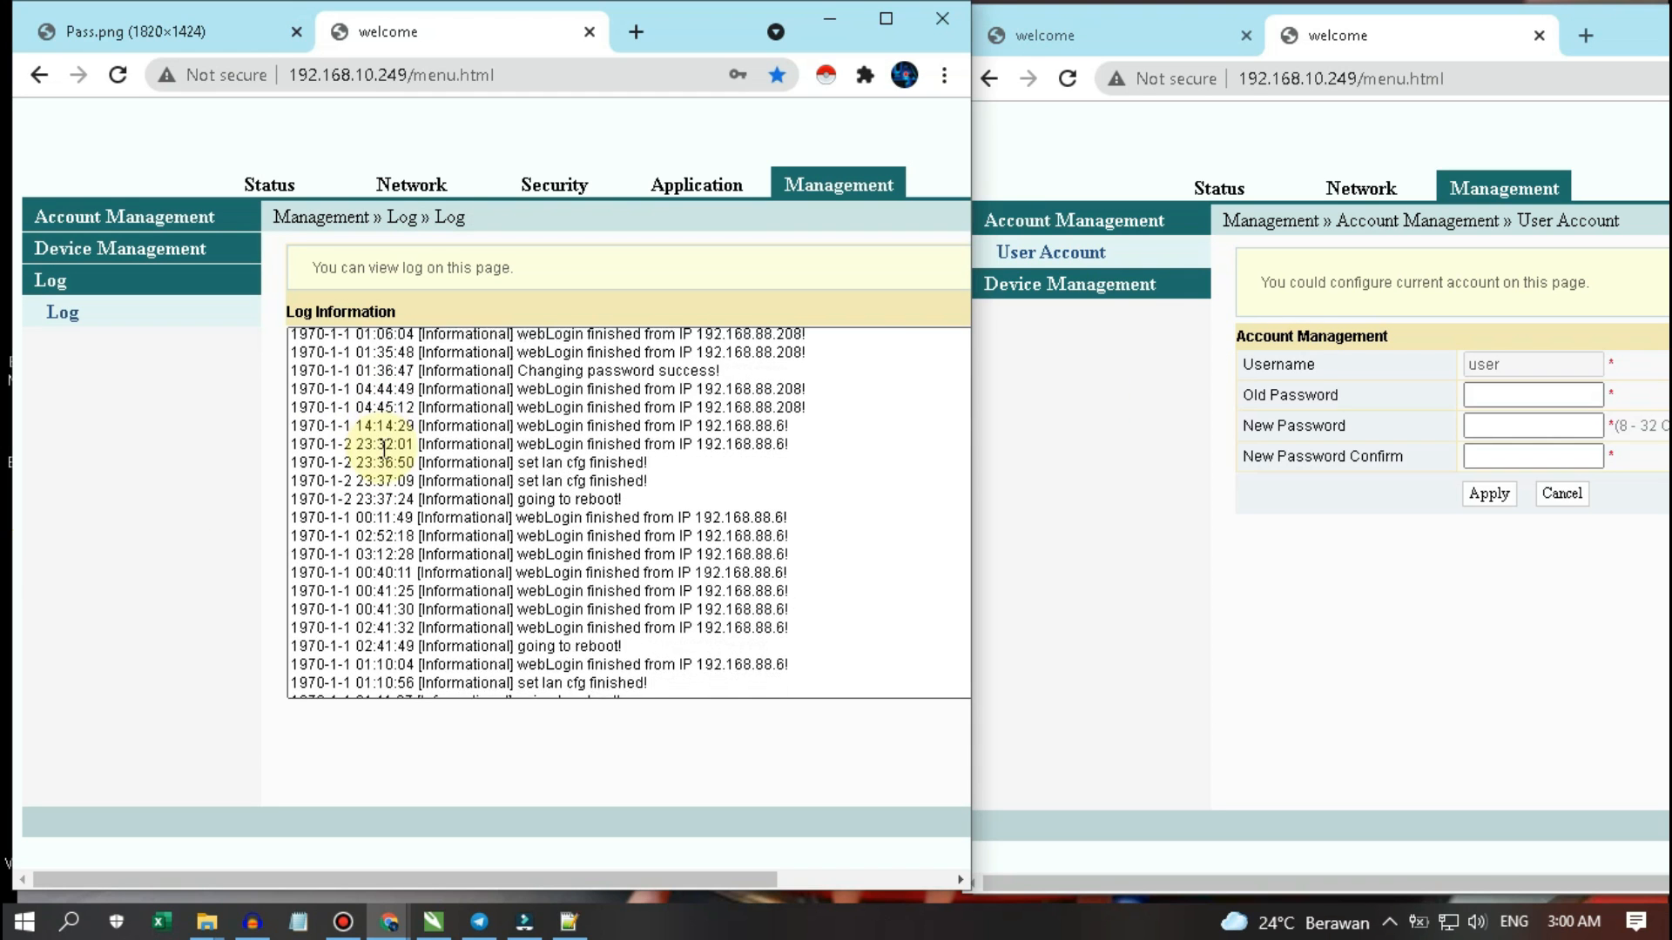
{"action": "scroll", "coordinate": [682, 470], "scroll_direction": "down", "scroll_amount": 1}
{"action": "left_click", "coordinate": [1093, 403]}
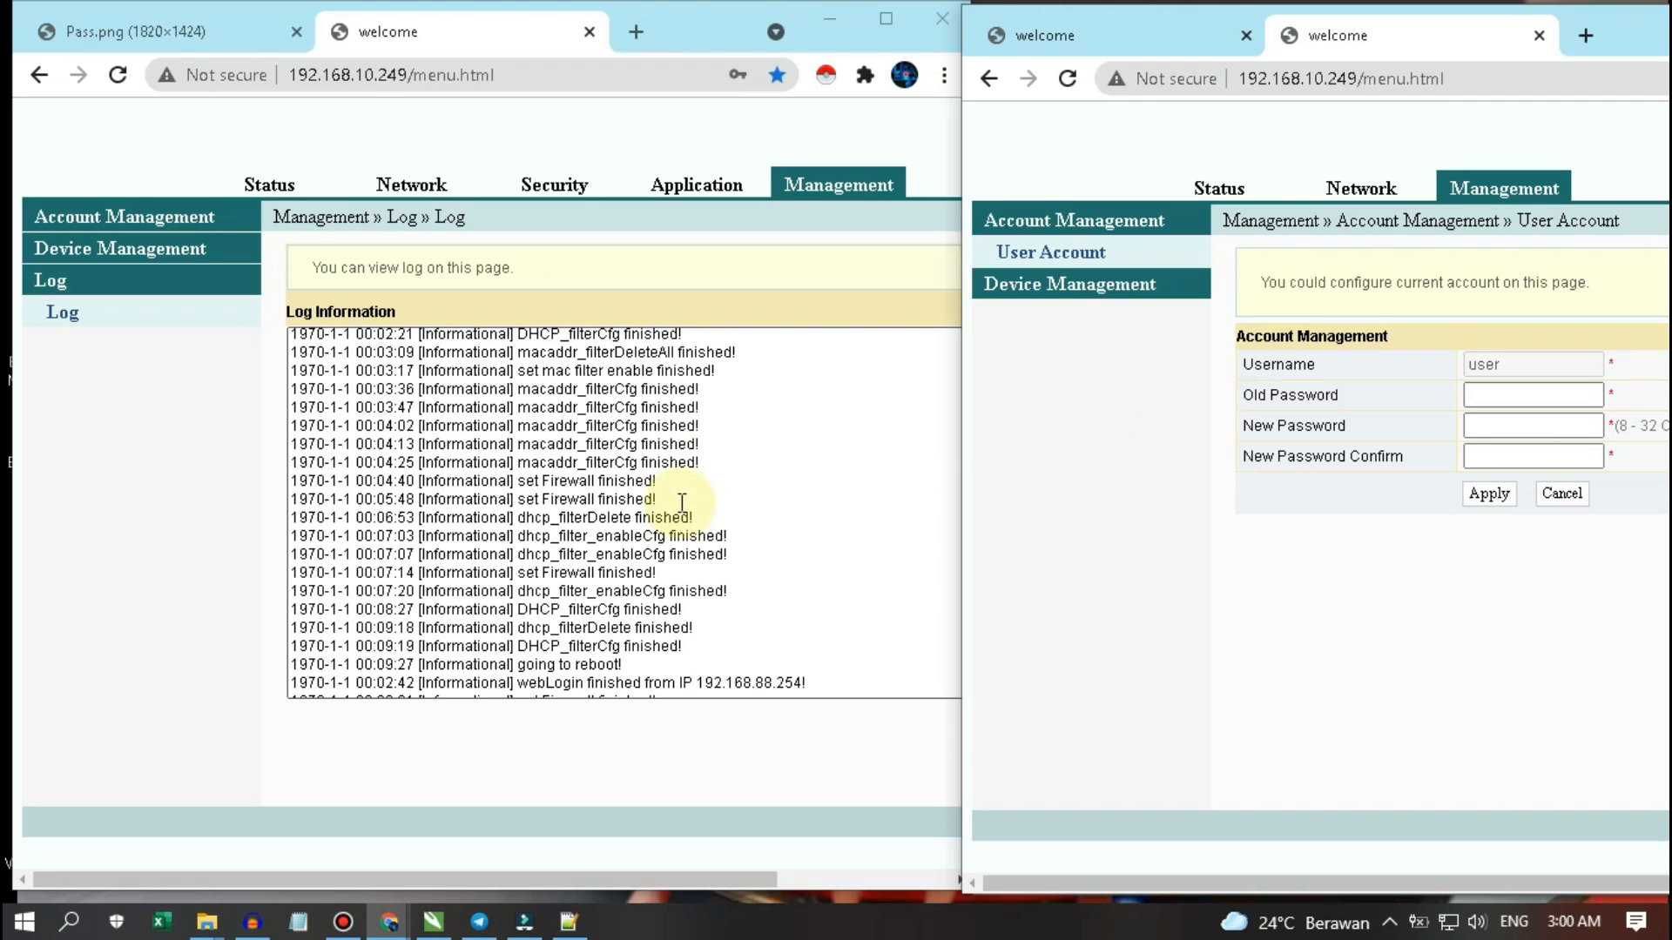
{"action": "left_click", "coordinate": [687, 464]}
{"action": "scroll", "coordinate": [689, 464], "scroll_direction": "down", "scroll_amount": 5}
{"action": "scroll", "coordinate": [689, 463], "scroll_direction": "down", "scroll_amount": 10}
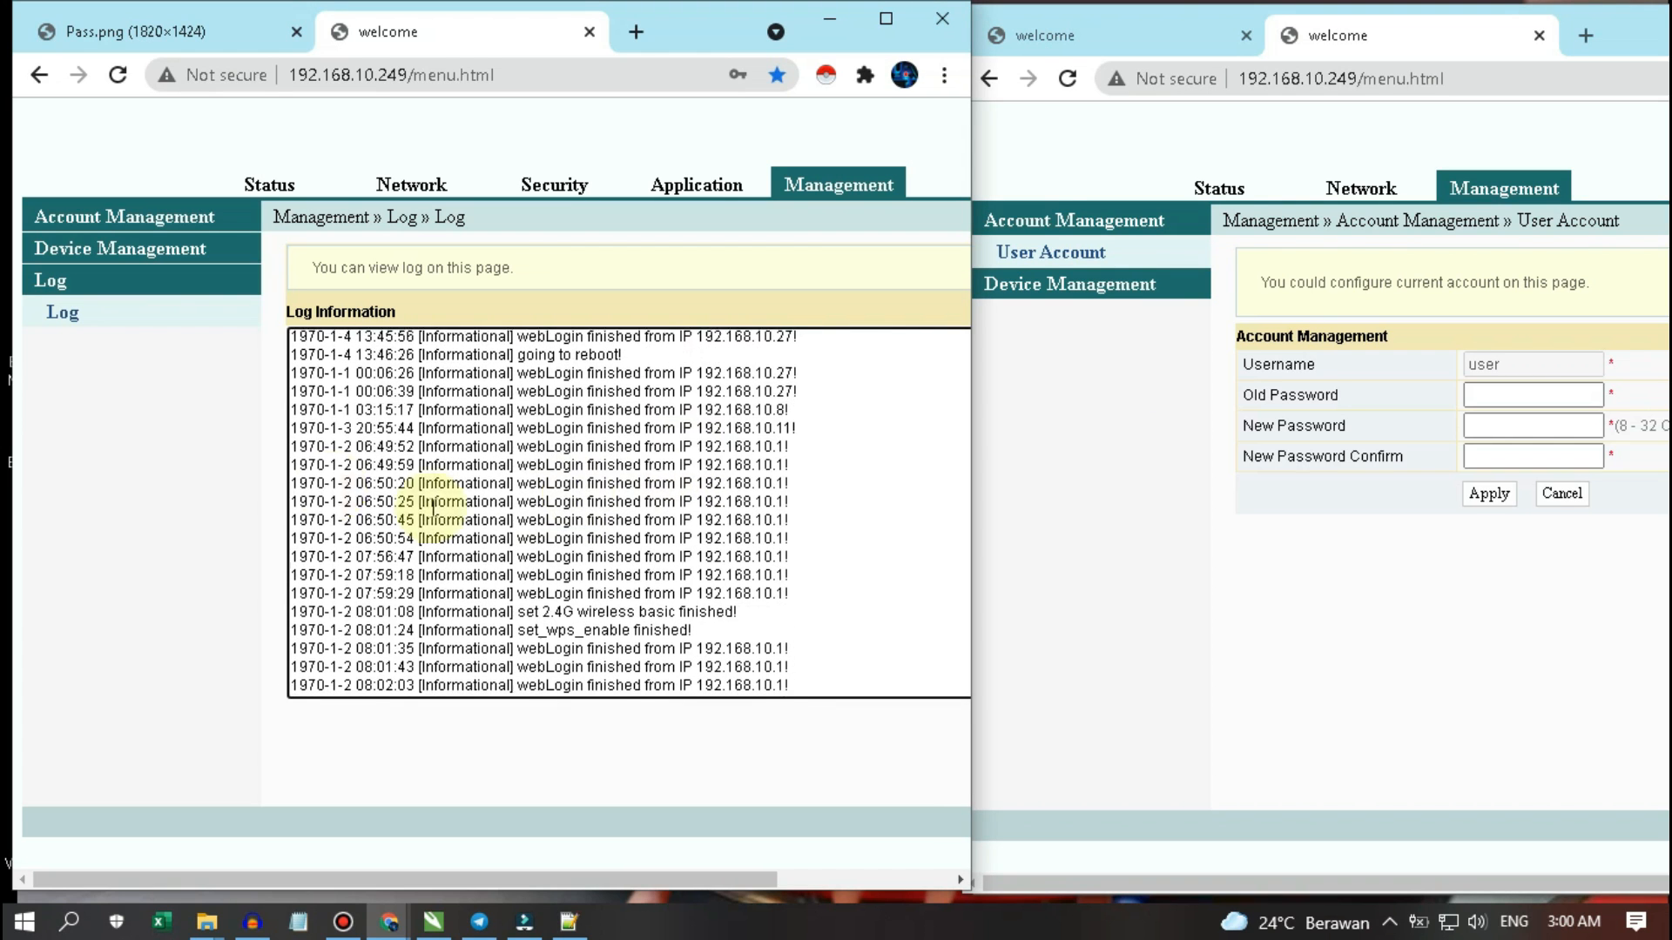
{"action": "left_click", "coordinate": [1095, 409]}
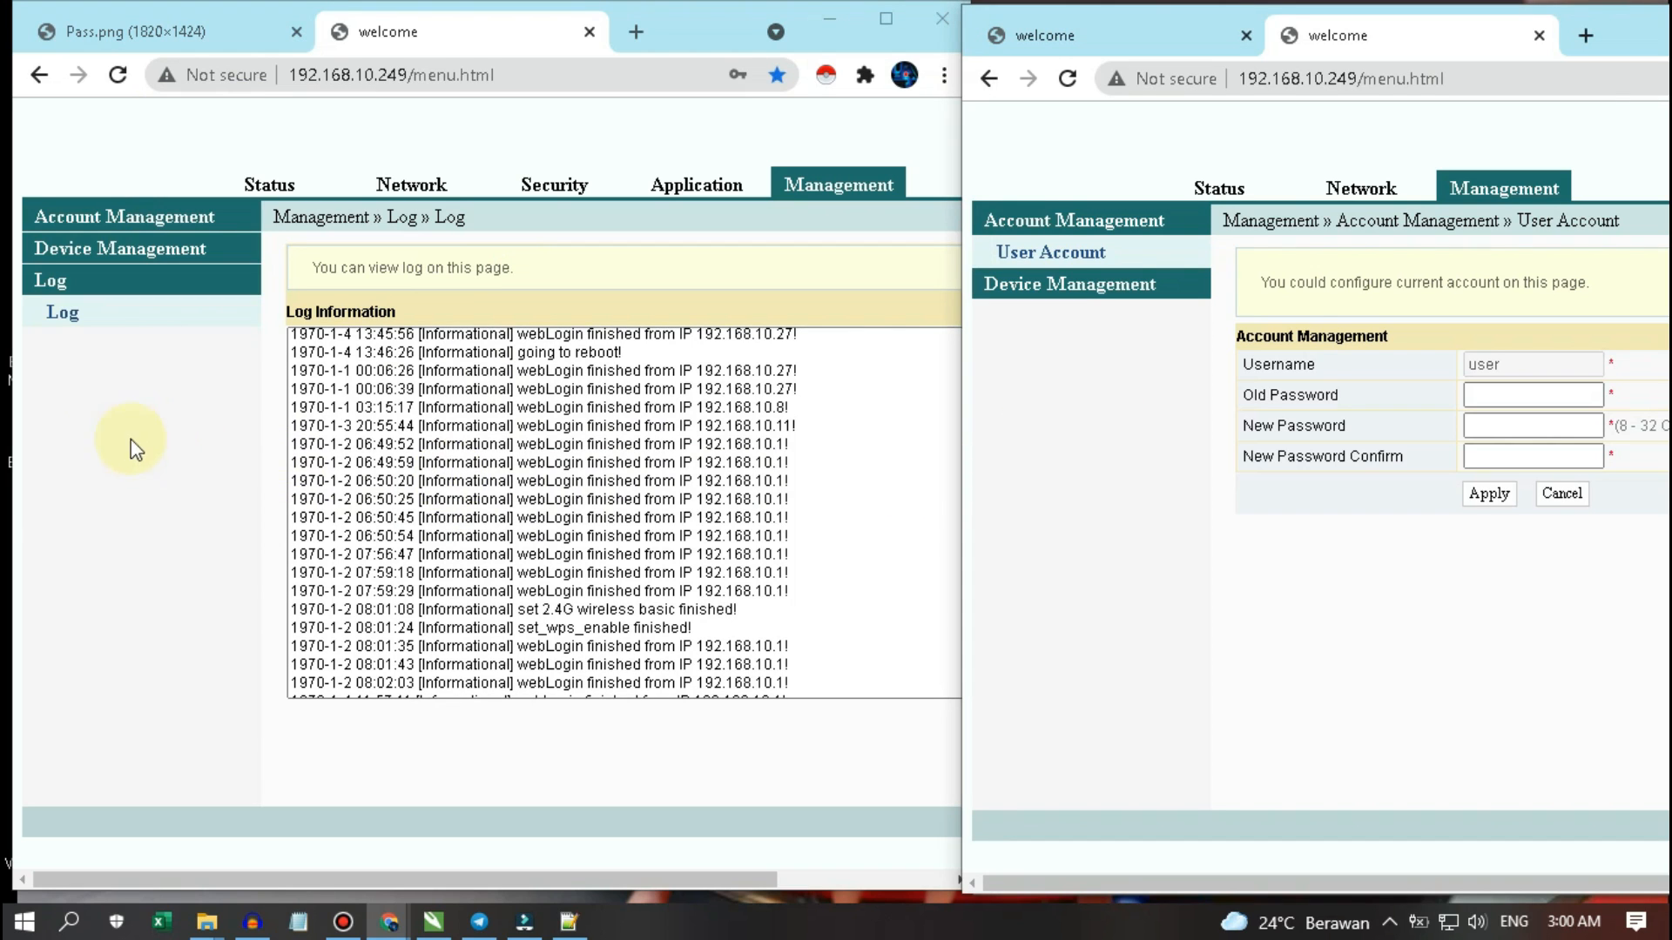
{"action": "left_click", "coordinate": [112, 417]}
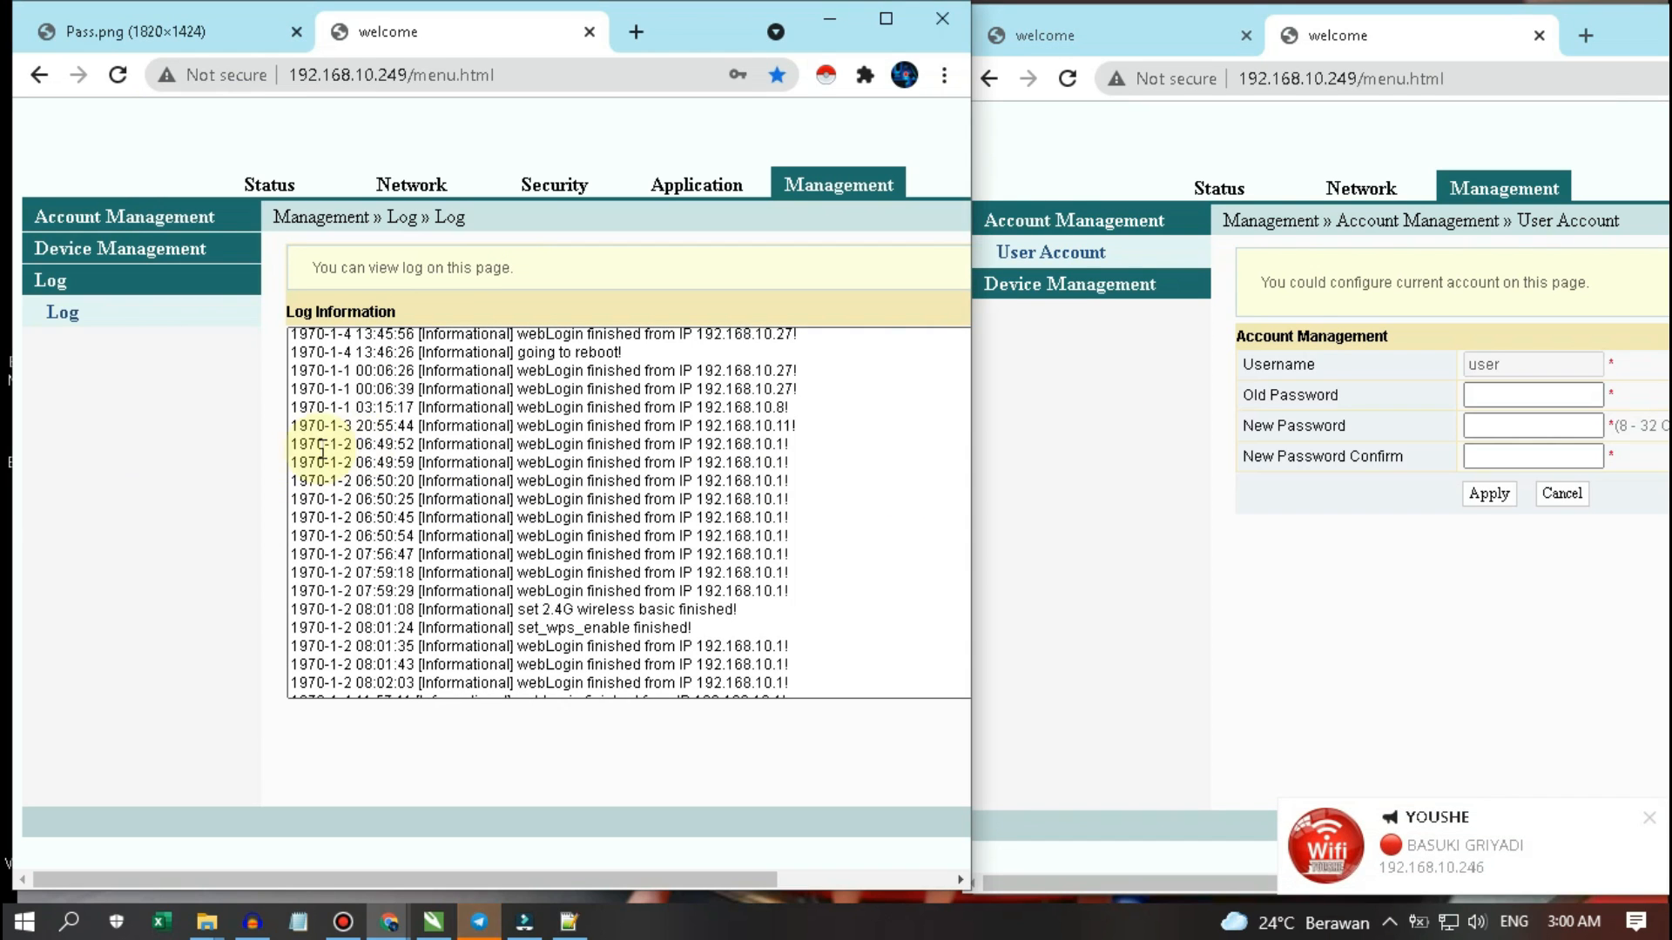
{"action": "scroll", "coordinate": [348, 484], "scroll_direction": "up", "scroll_amount": 10}
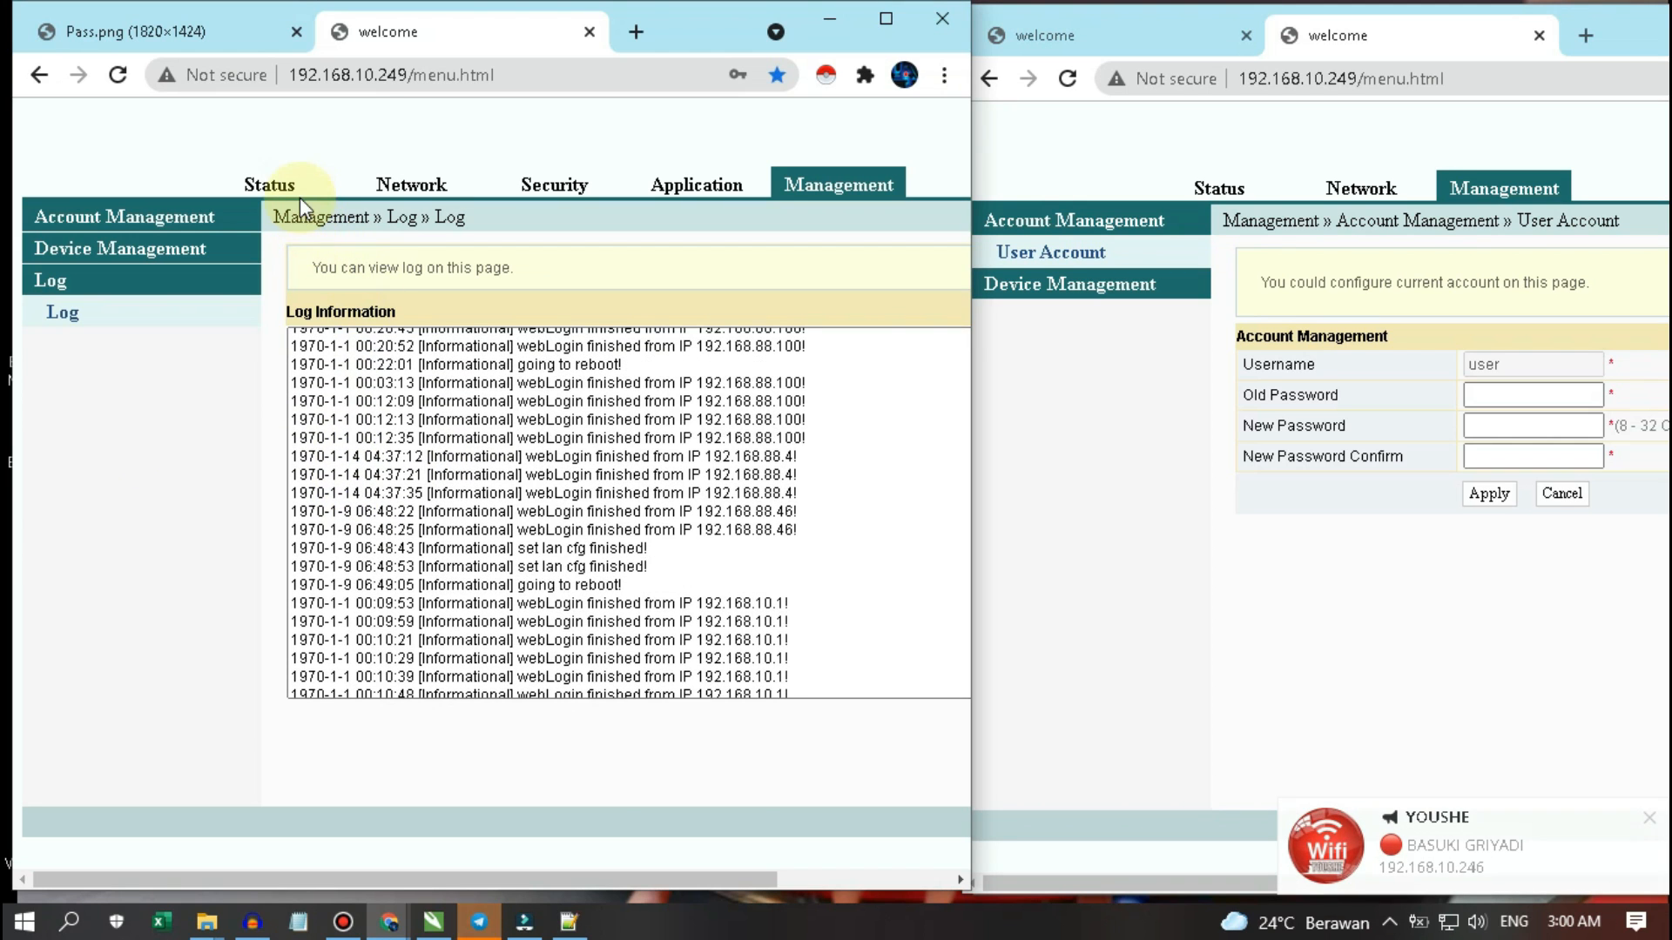
{"action": "left_click", "coordinate": [297, 193]}
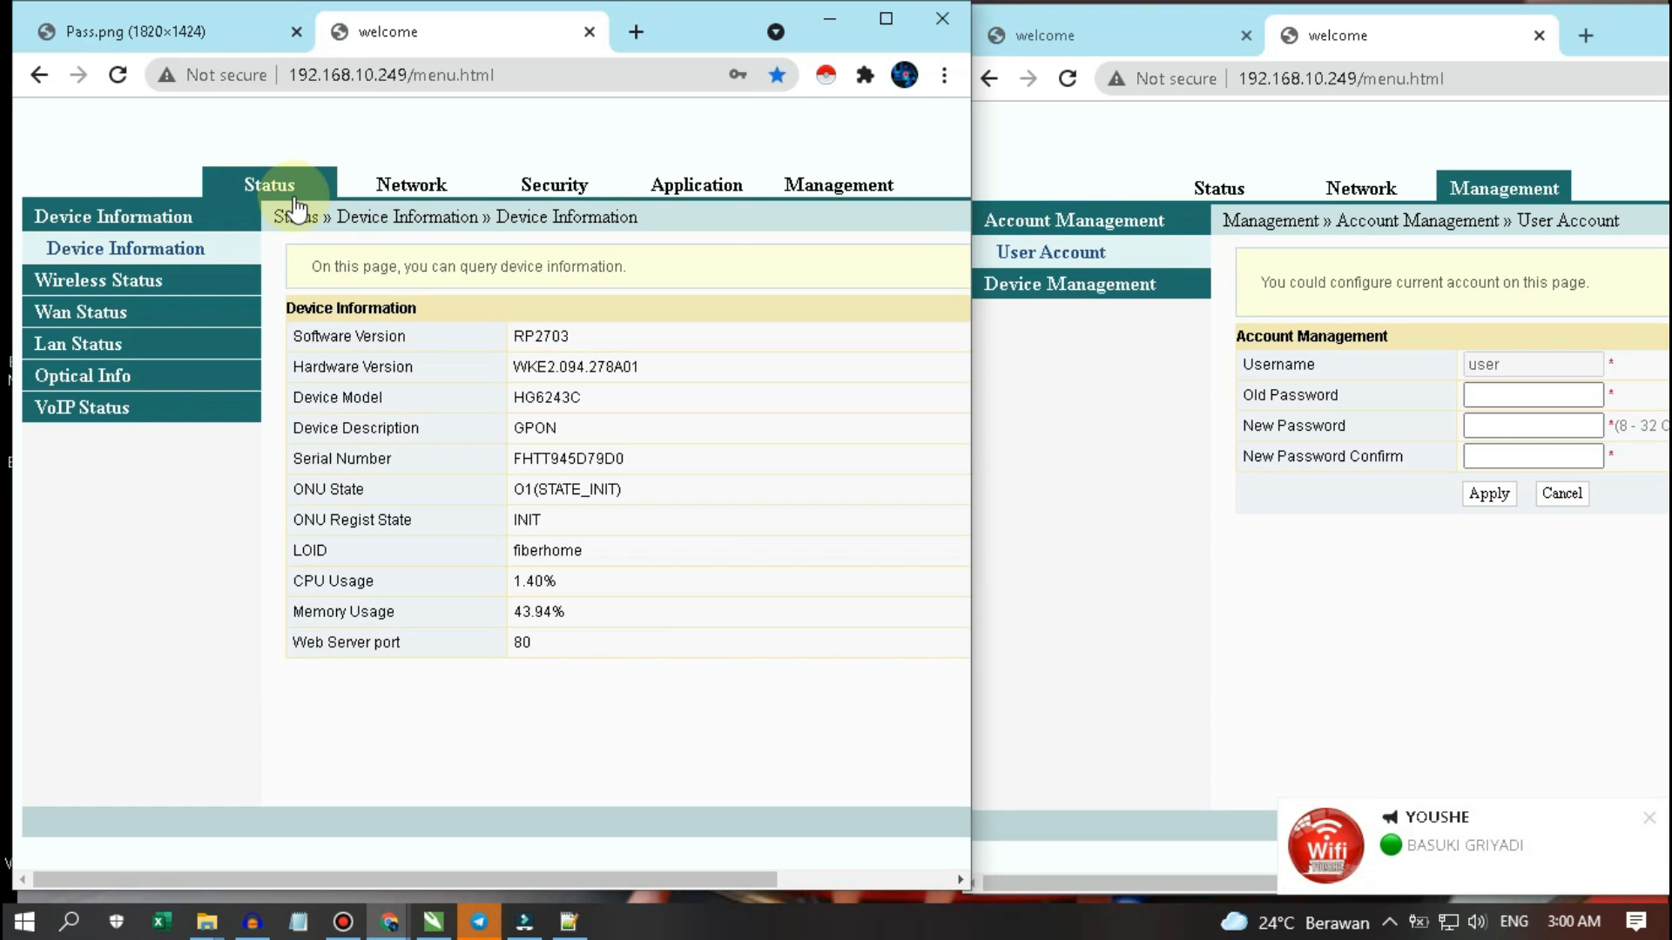
- Refresh Device Information to update the CPU and memory usage readings
{"action": "left_click", "coordinate": [183, 214]}
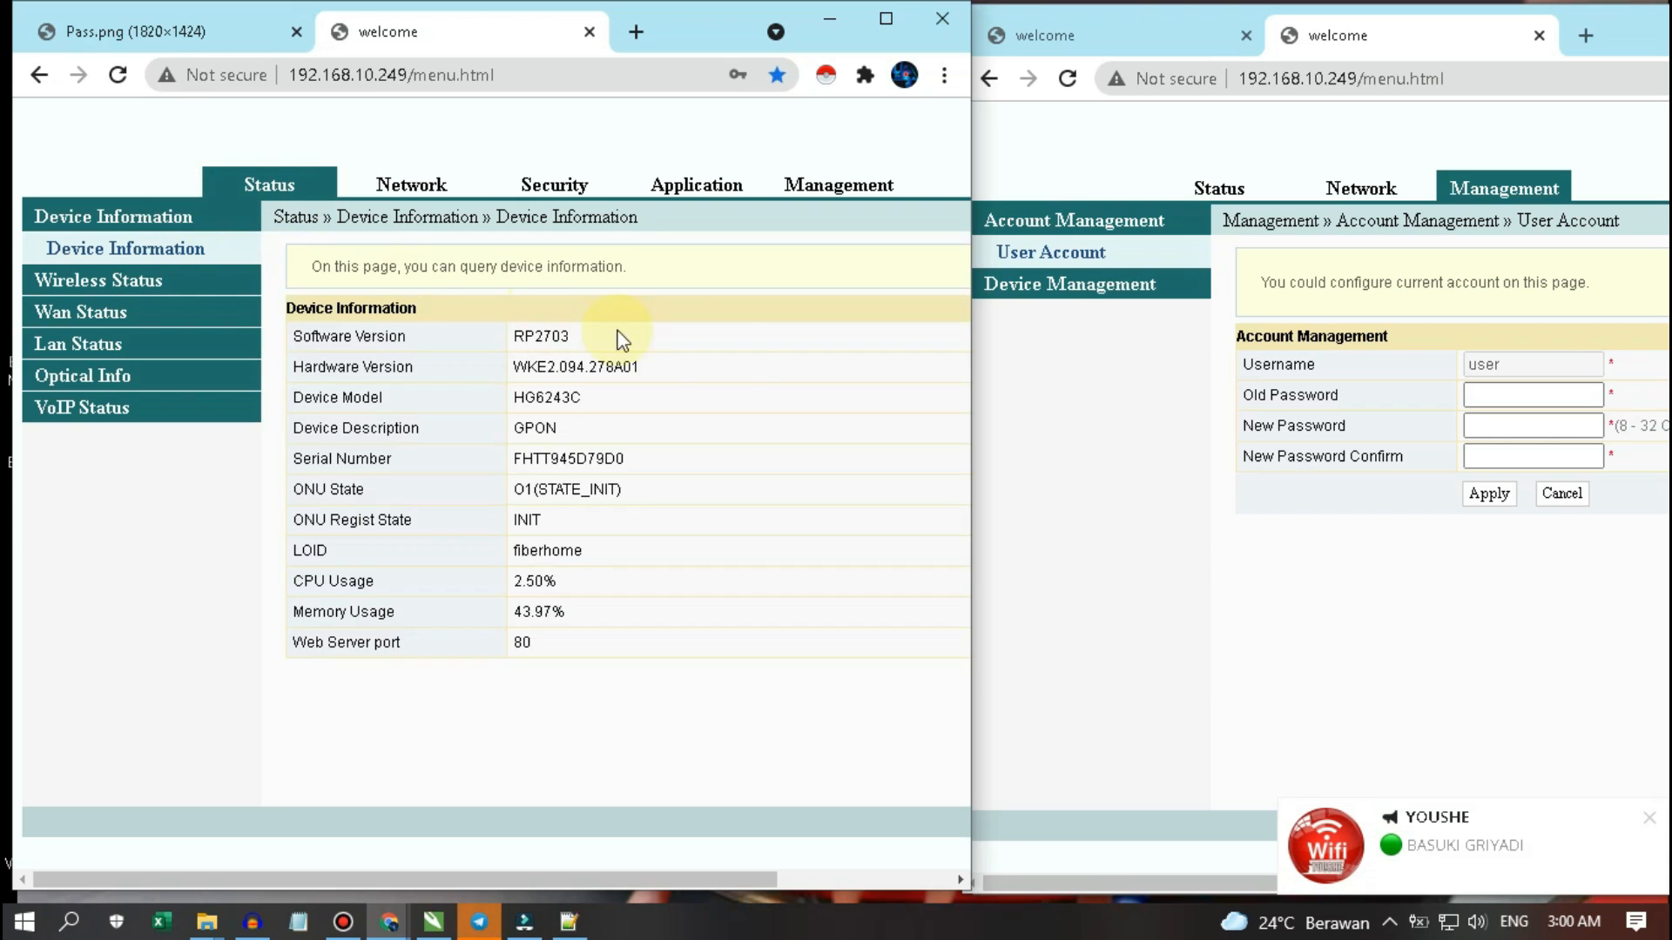